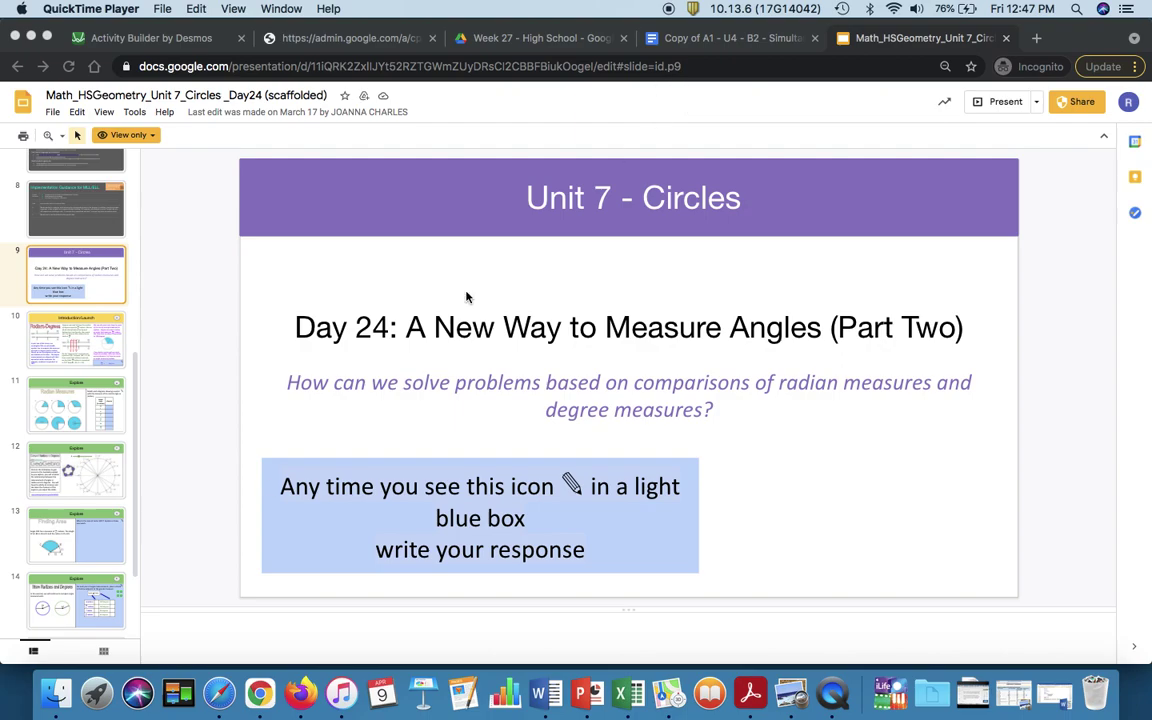
# Show slide 13, the Finding Area problem asking for the area of sector BOC.
pyautogui.click(88, 525)
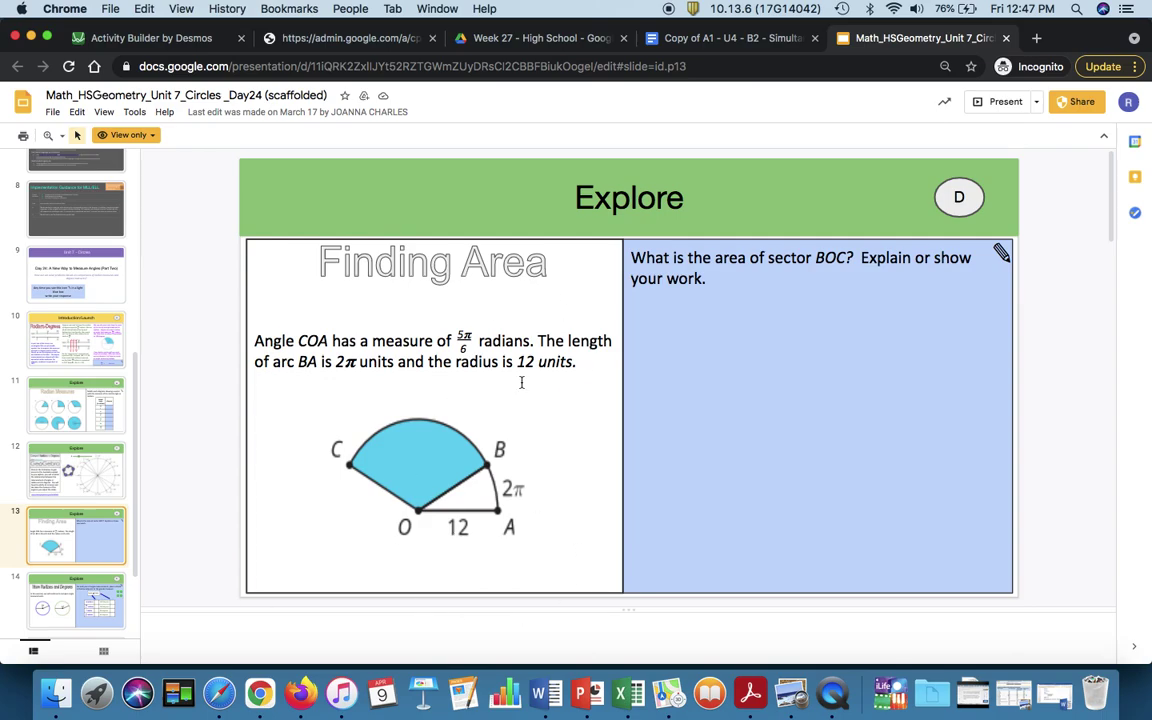
# Create a blank custom Desmos activity titled 'Problem Strings Activity' from the teacher site.
pyautogui.click(1036, 38)
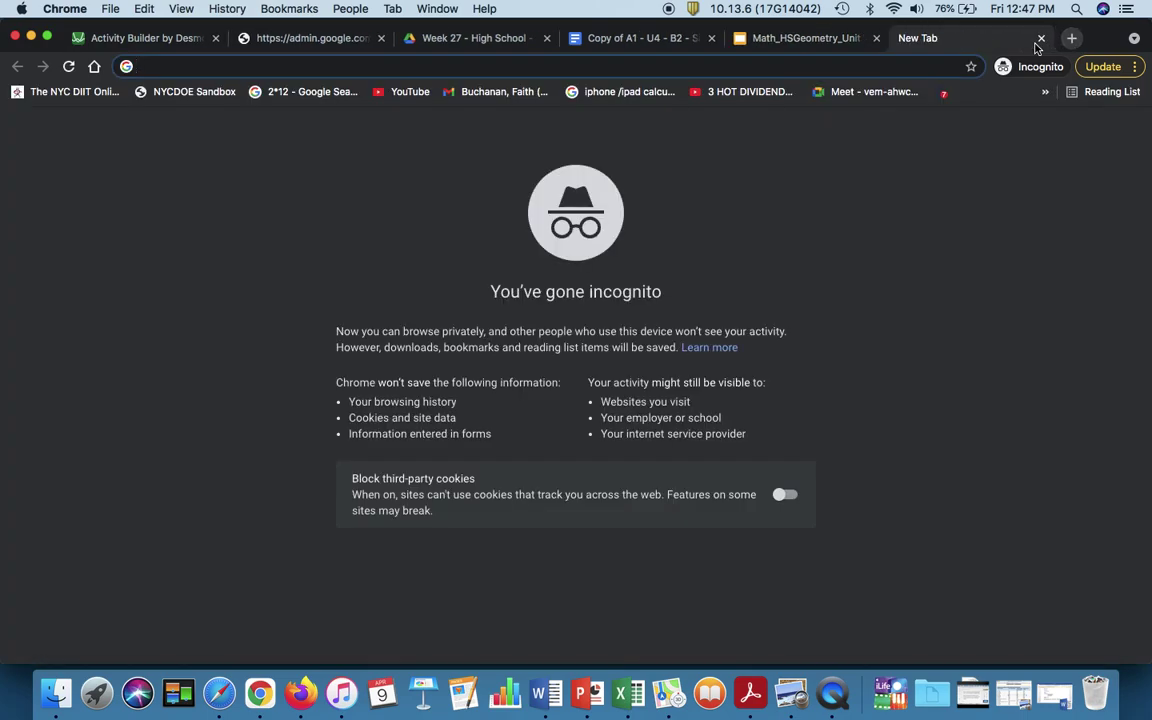
pyautogui.write('des')
pyautogui.press('Return')
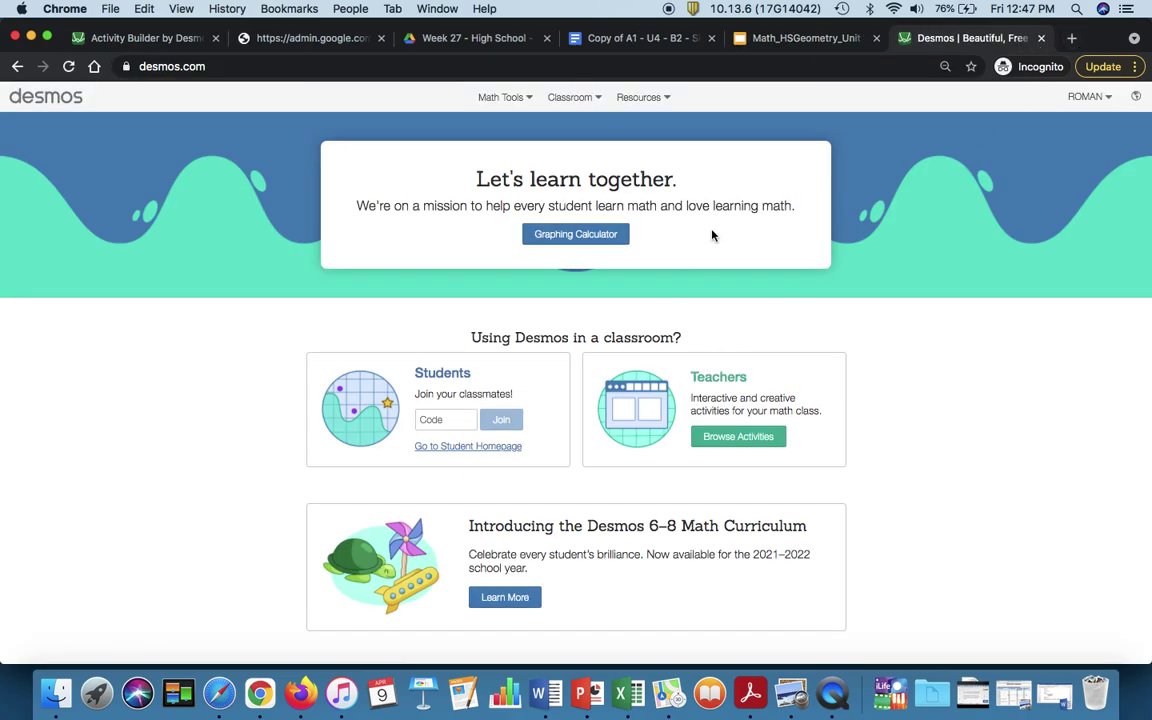
pyautogui.click(730, 442)
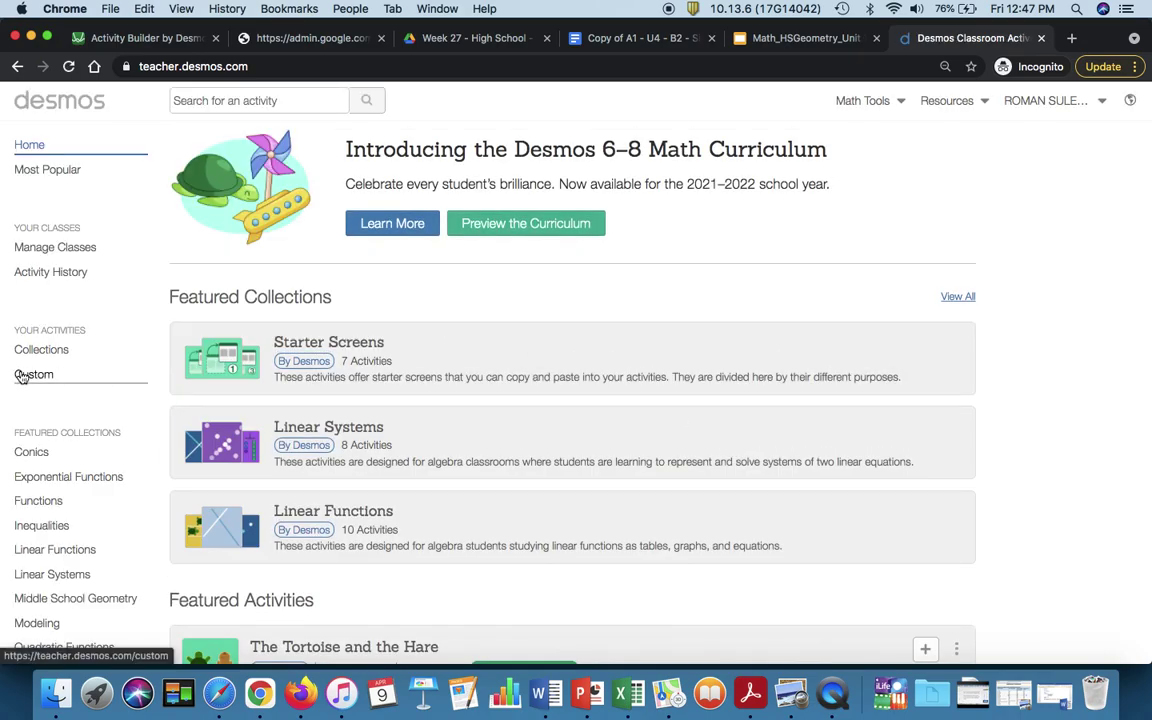
pyautogui.click(40, 374)
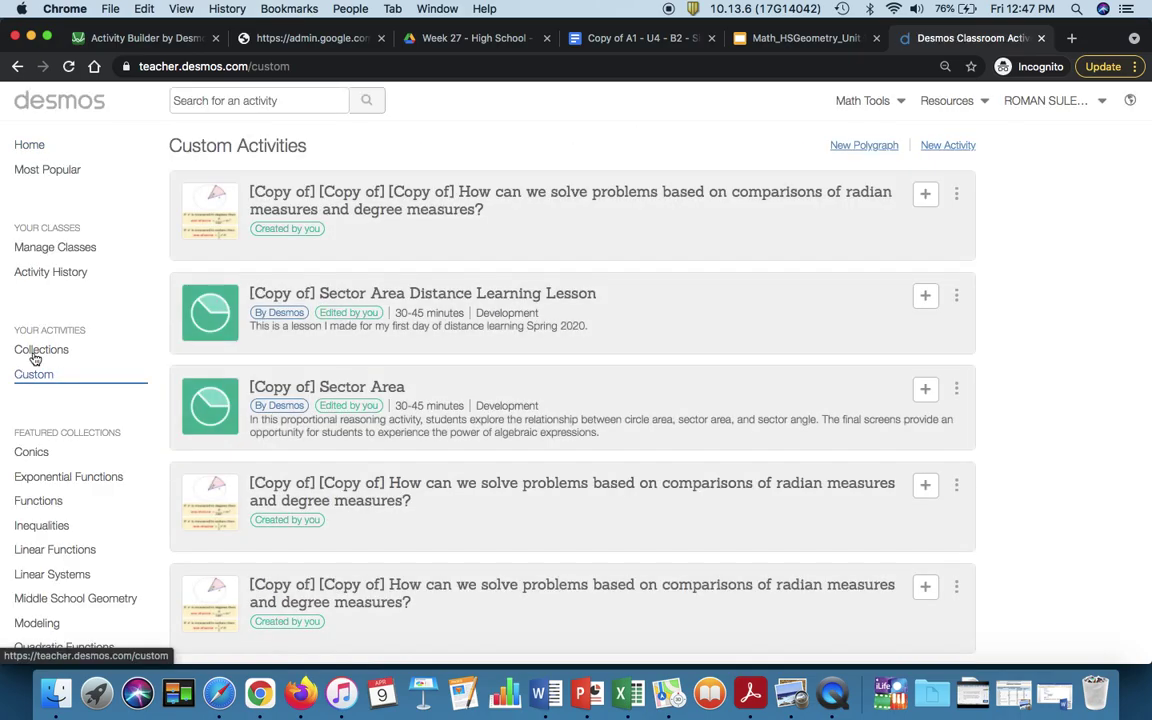
pyautogui.click(944, 147)
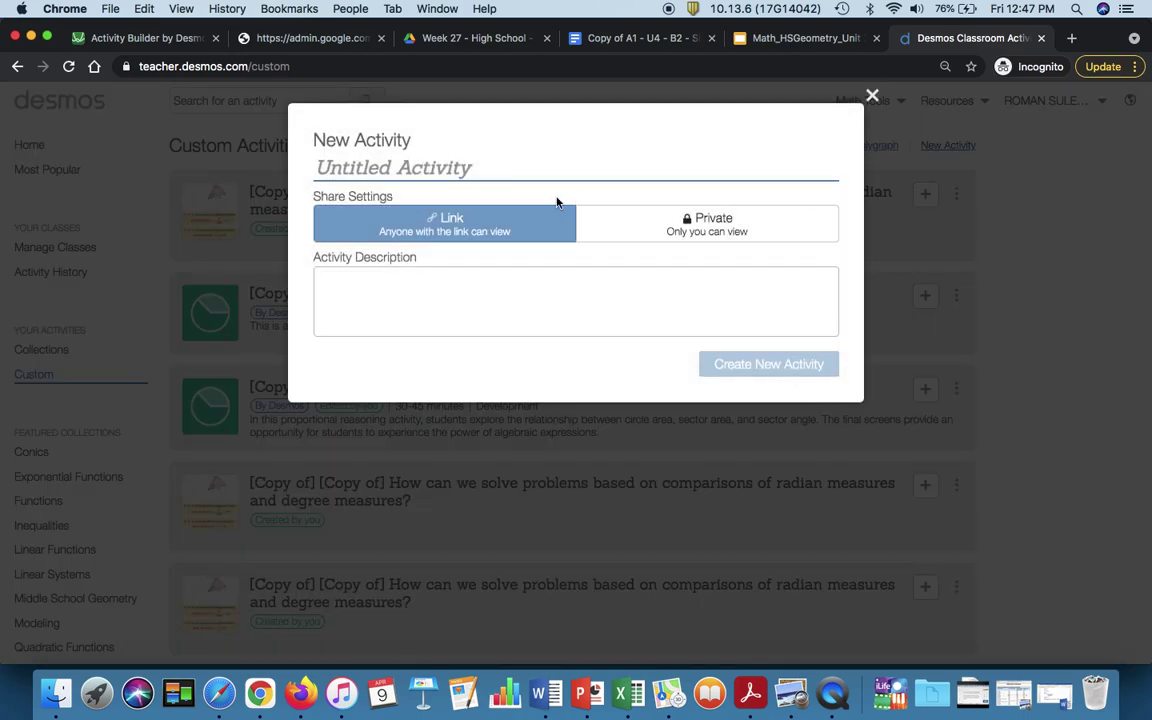
pyautogui.write('Problem S')
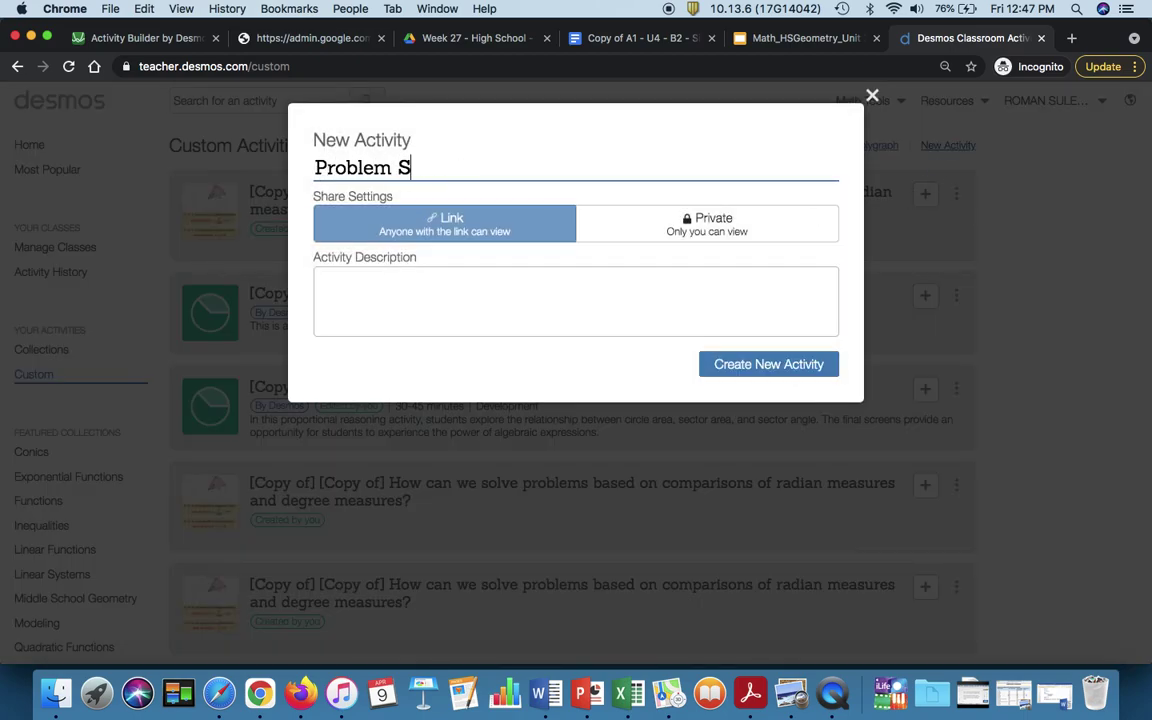
pyautogui.write('trings')
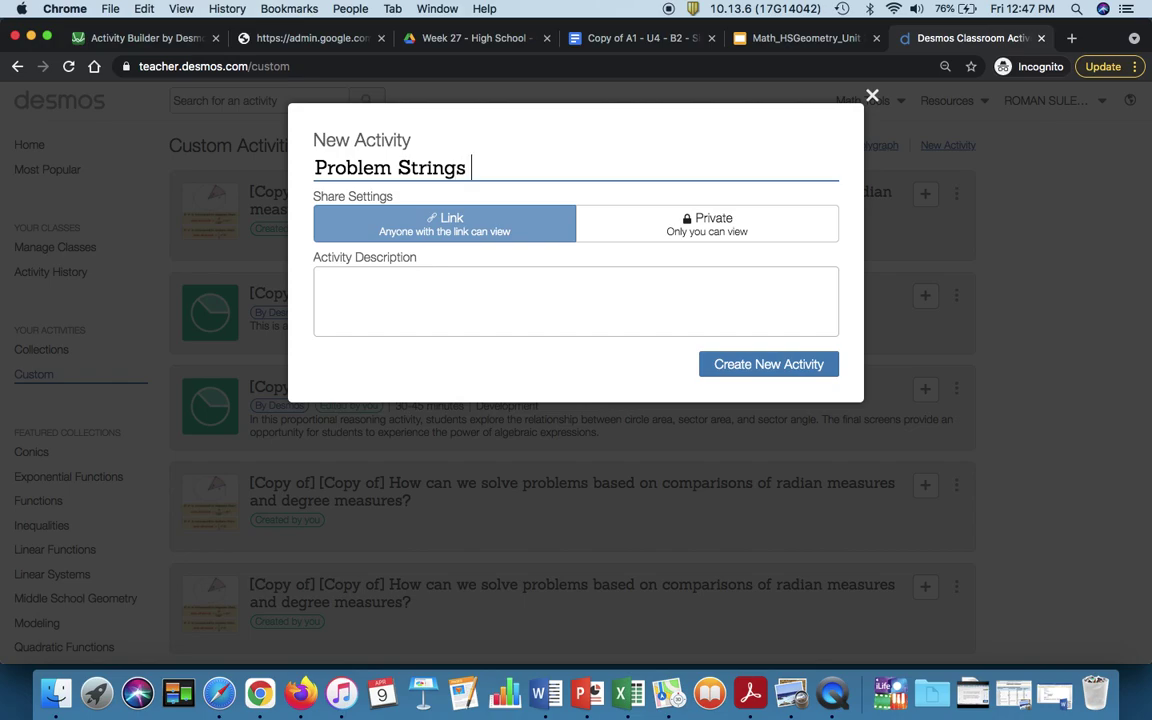
pyautogui.write(' Activity')
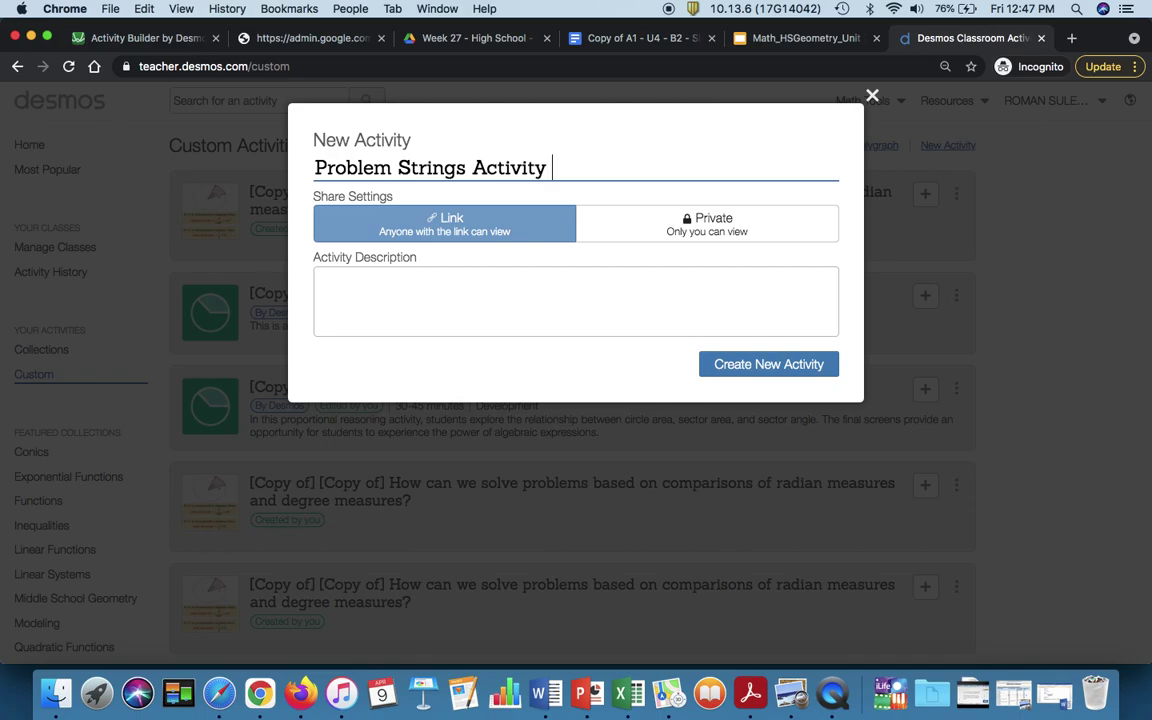
pyautogui.click(748, 365)
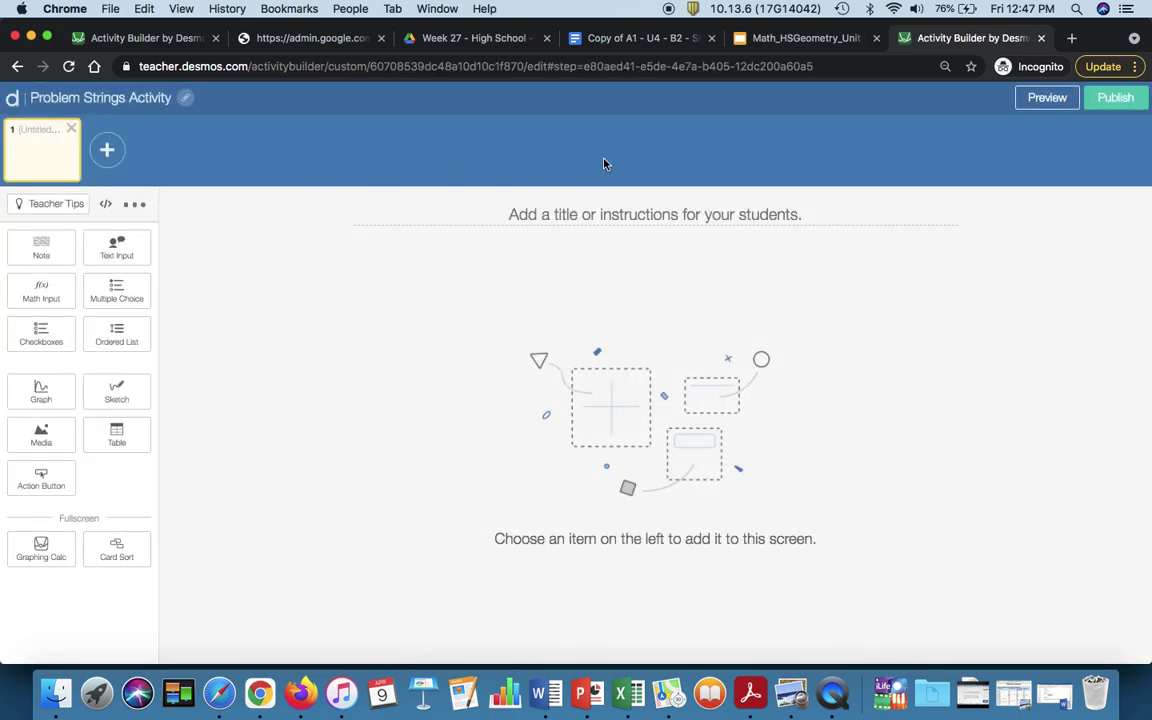
# Copy the two warm-up question cells from the student handout's table.
pyautogui.click(655, 39)
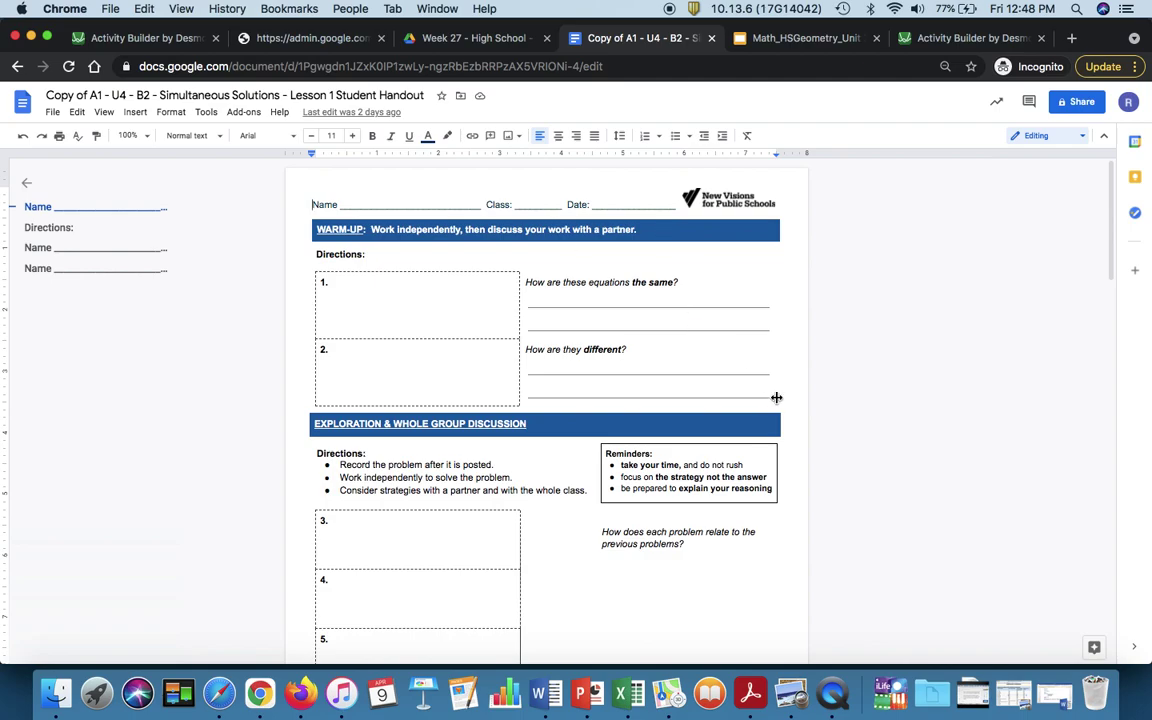
pyautogui.moveTo(776, 397); pyautogui.dragTo(571, 289)
pyautogui.press('super+c')
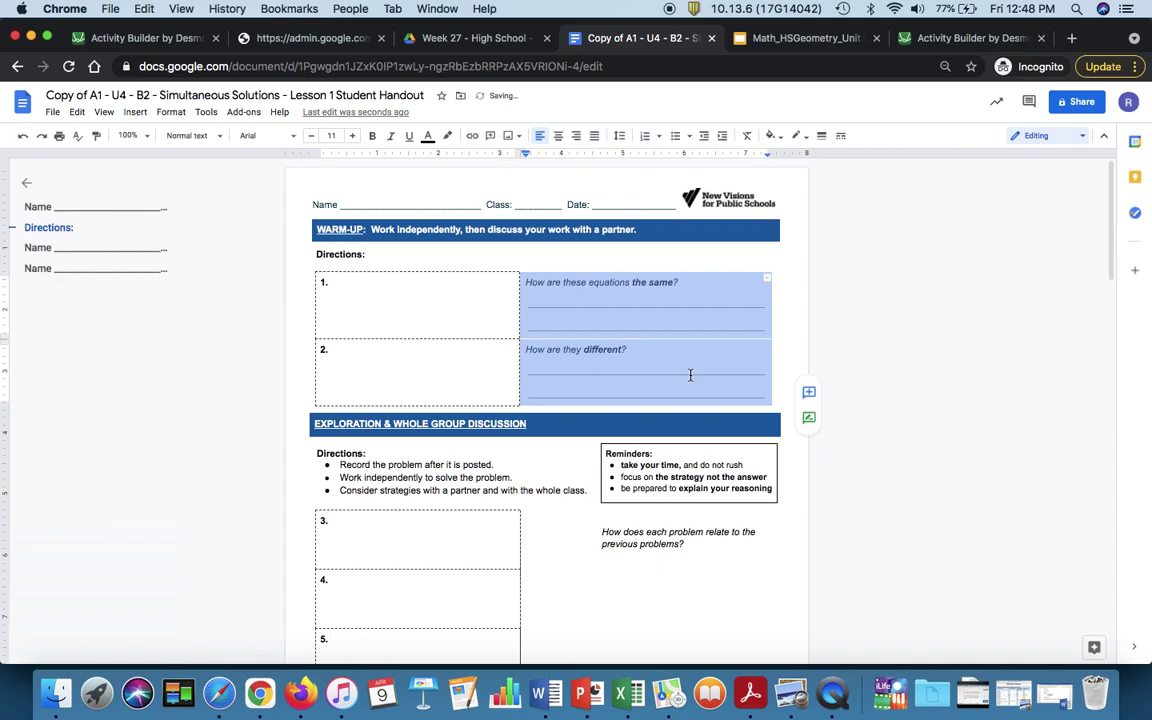
# Add a note containing the pasted same/different warm-up questions.
pyautogui.click(962, 38)
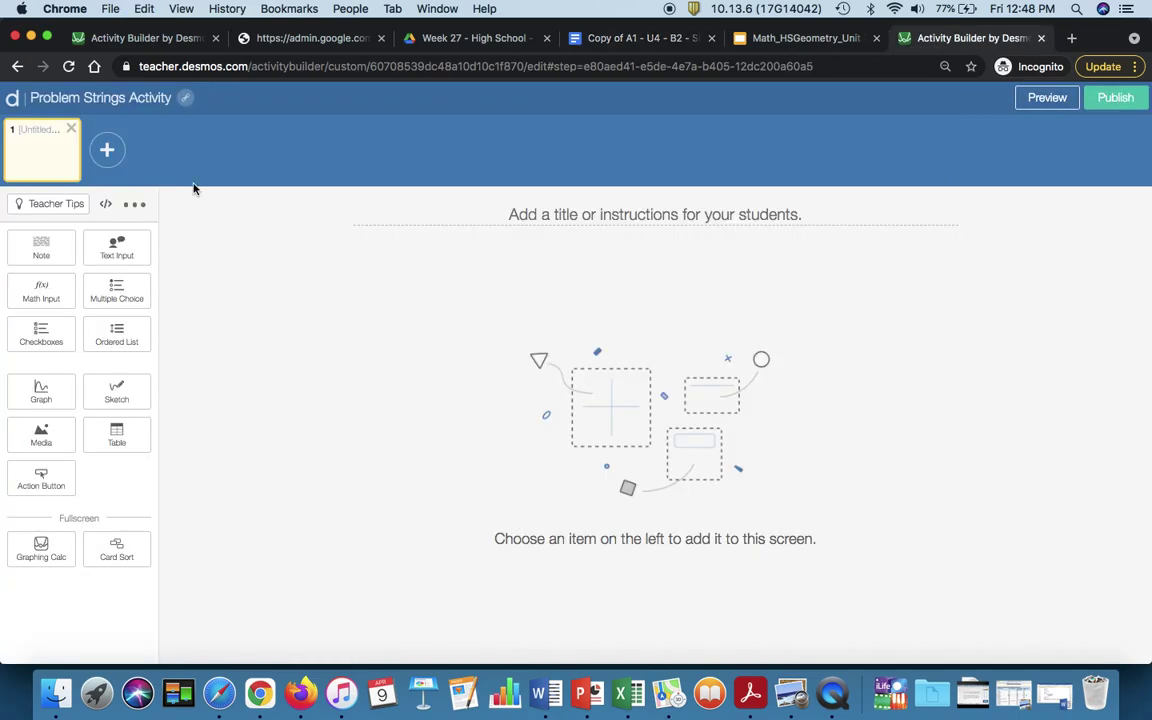
pyautogui.click(48, 248)
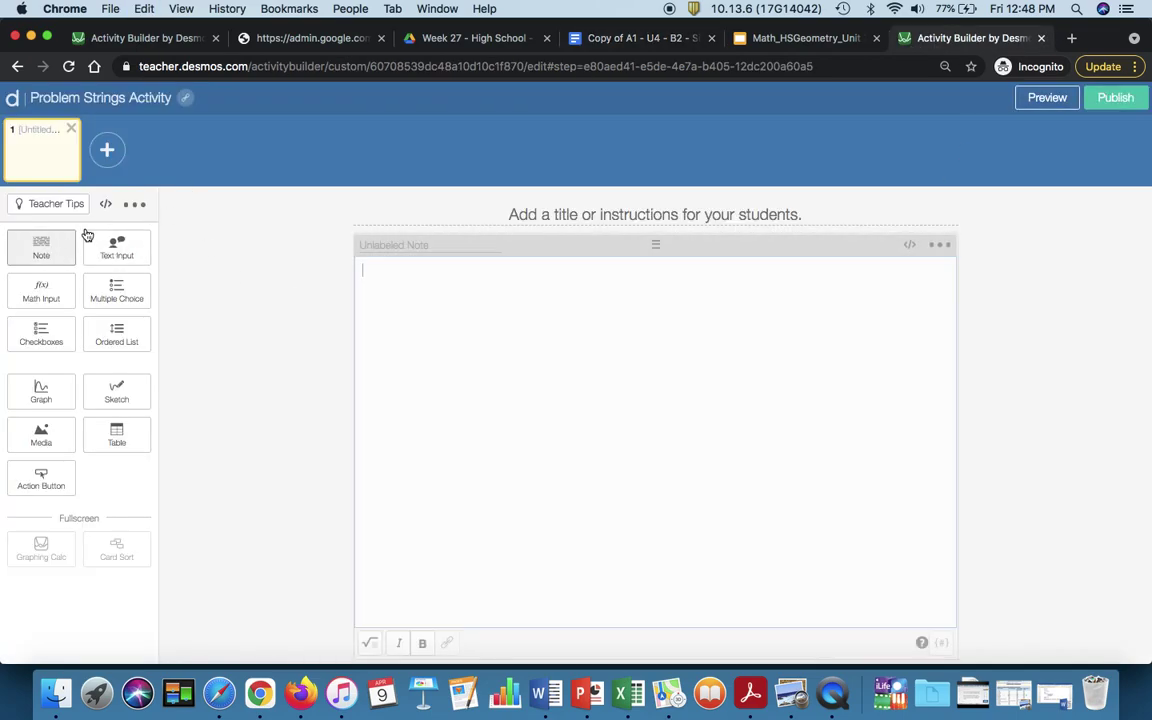
pyautogui.press('super+v')
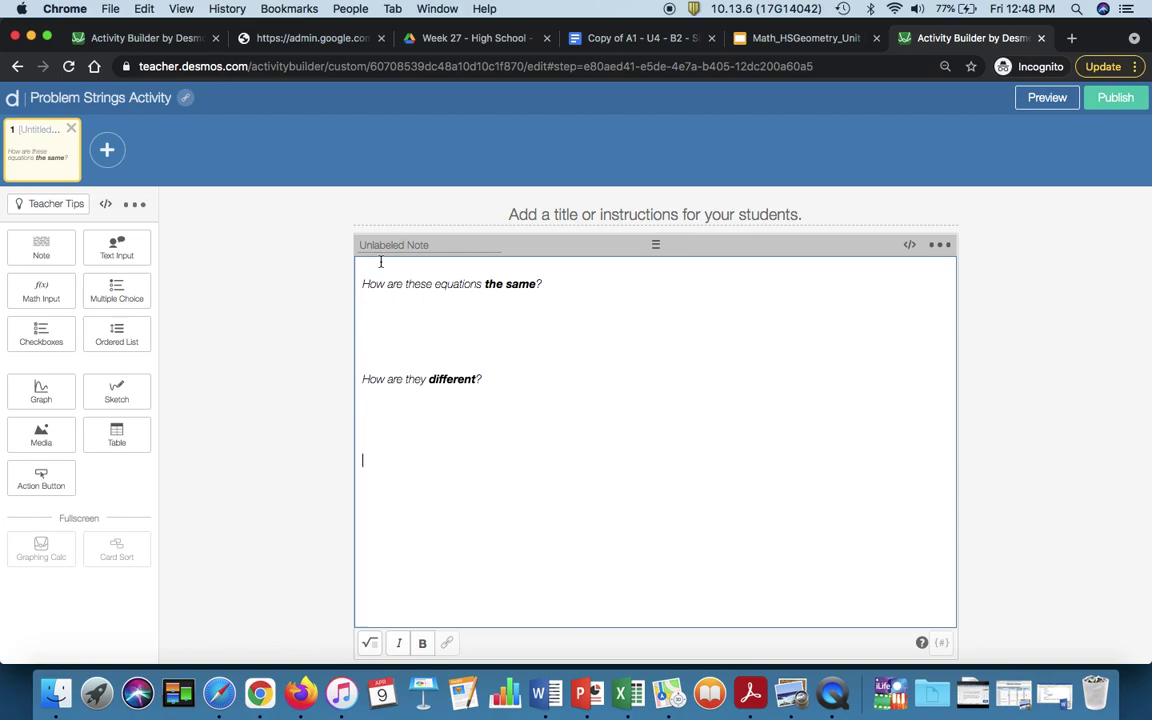
# Add a second note beside it reading 'If θ is measures in degrees then'.
pyautogui.click(41, 258)
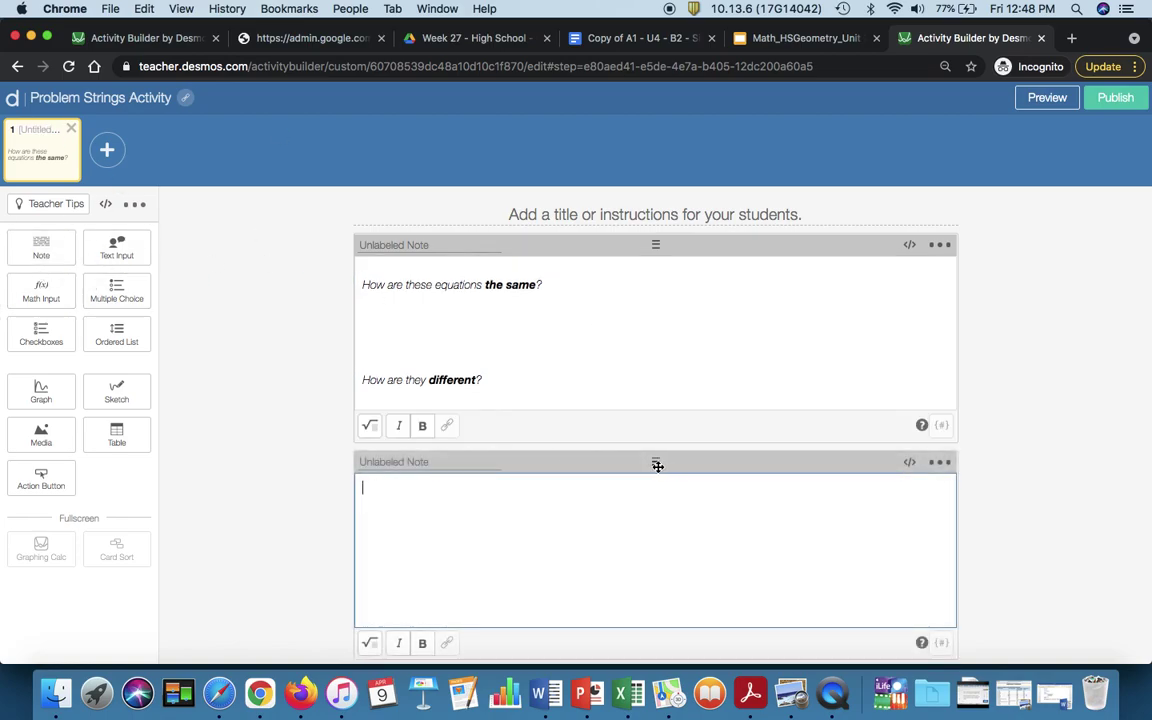
pyautogui.moveTo(655, 465); pyautogui.dragTo(455, 260)
pyautogui.click(380, 307)
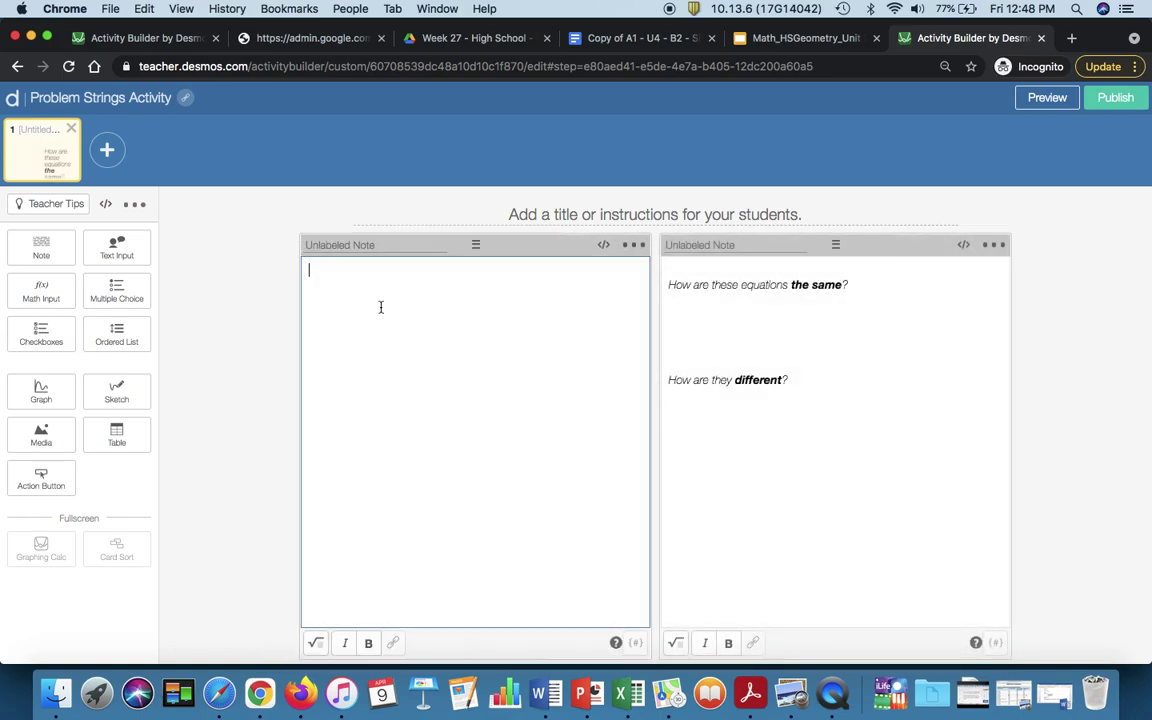
pyautogui.write('If')
pyautogui.click(315, 644)
pyautogui.write('theta')
pyautogui.press('Right')
pyautogui.write('is measures in de')
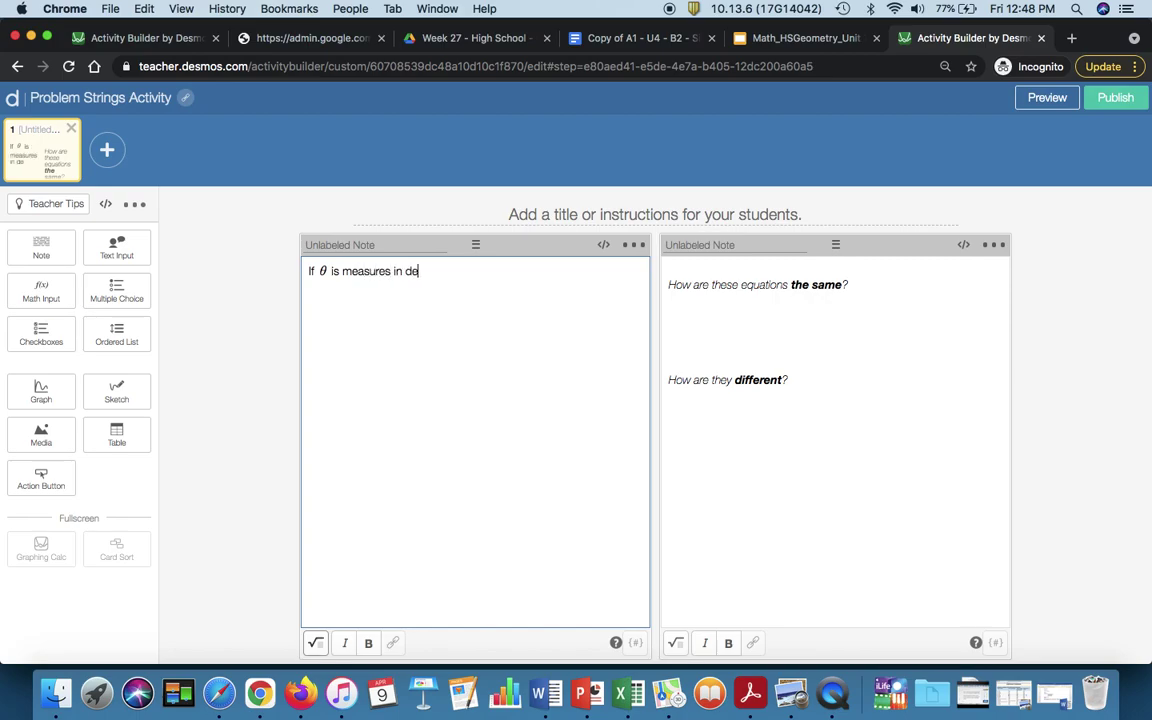
pyautogui.write('grees then')
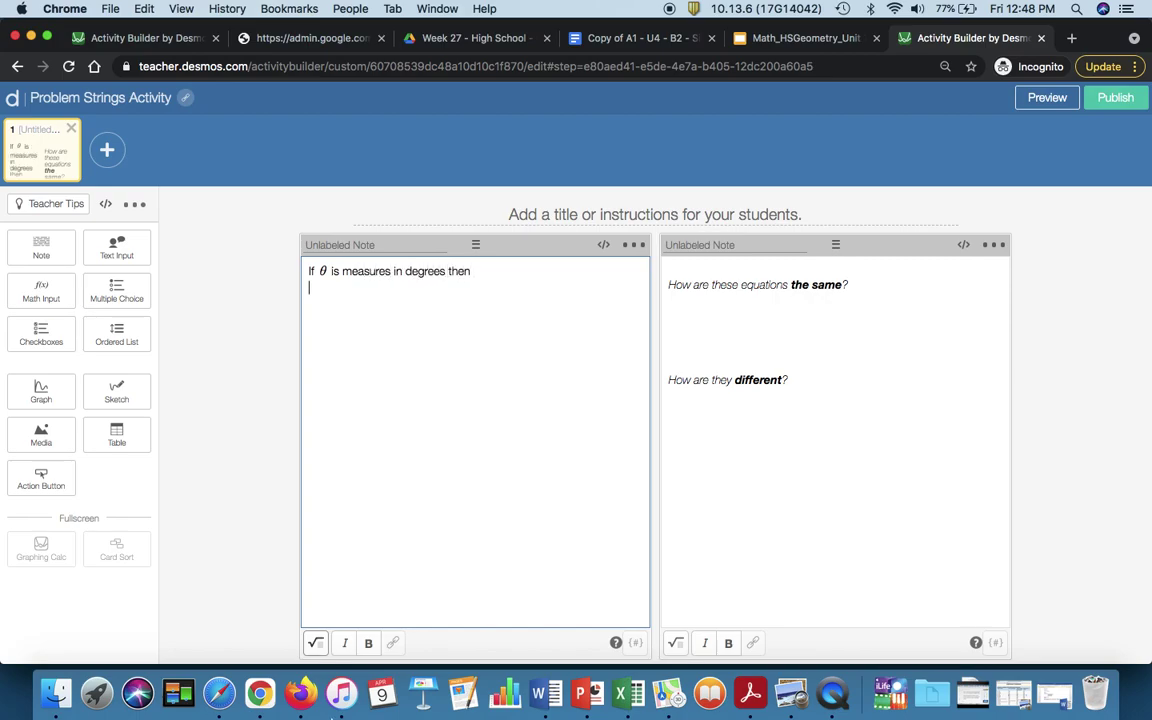
# Add the formula line Area of sector = θ/360·πr² to the second note.
pyautogui.click(315, 643)
pyautogui.write('Area')
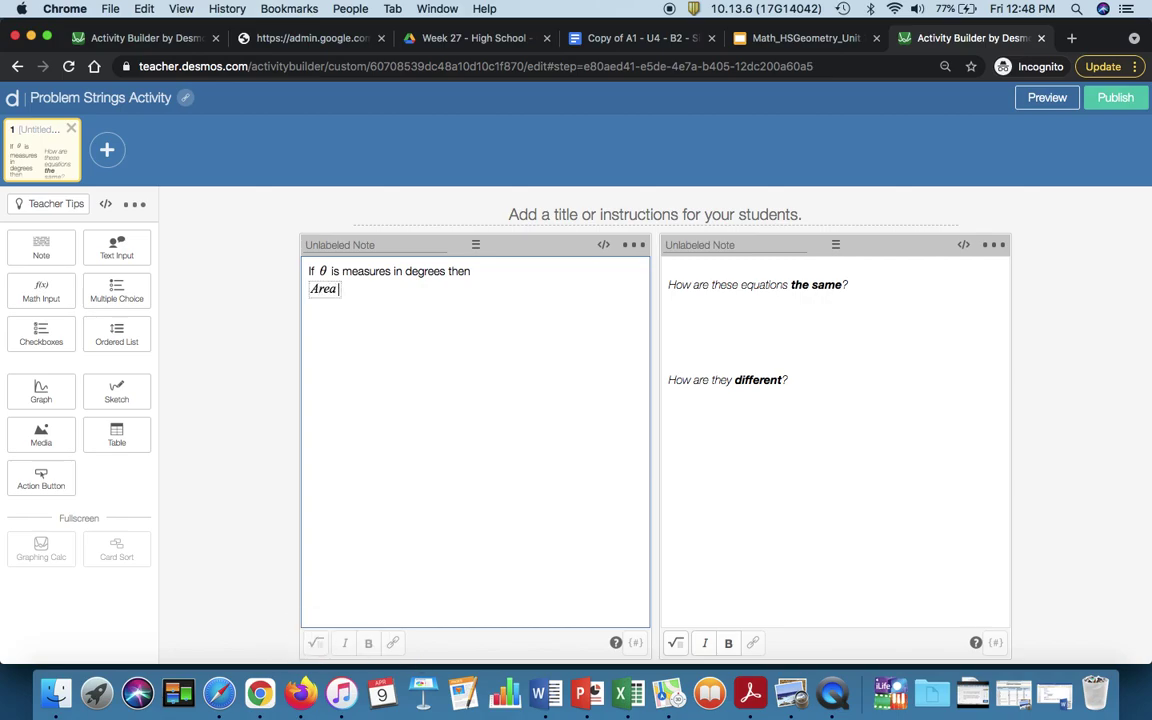
pyautogui.write(' of sec')
pyautogui.press('BackSpace')
pyautogui.write('ctor')
pyautogui.press('BackSpace')
pyautogui.press('BackSpace')
pyautogui.press('BackSpace')
pyautogui.press('BackSpace')
pyautogui.press('BackSpace')
pyautogui.press('BackSpace')
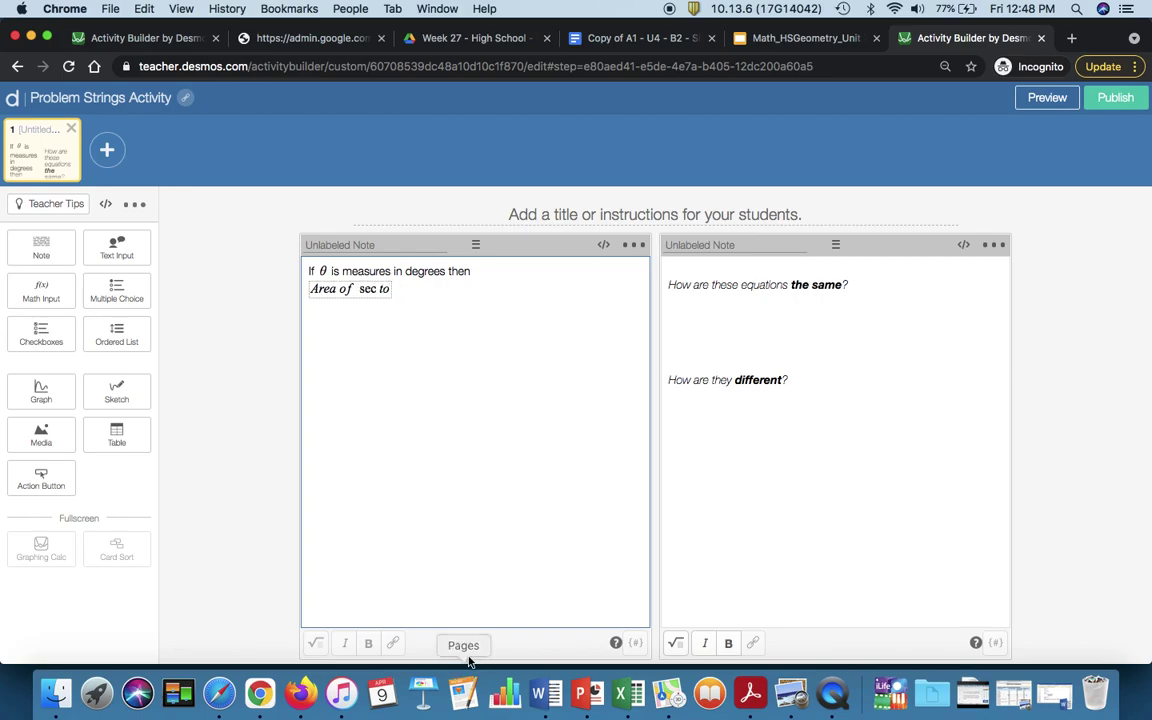
pyautogui.press('BackSpace')
pyautogui.press('BackSpace')
pyautogui.press('BackSpace')
pyautogui.press('BackSpace')
pyautogui.press('BackSpace')
pyautogui.press('BackSpace')
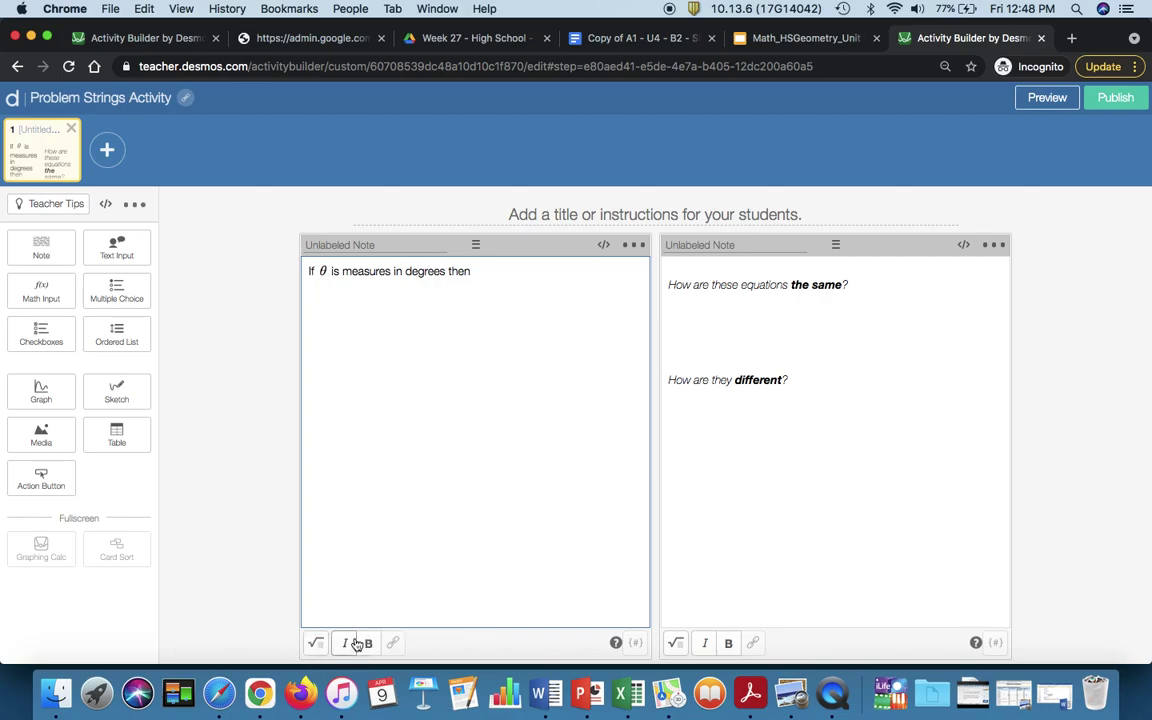
pyautogui.write('Area of sector')
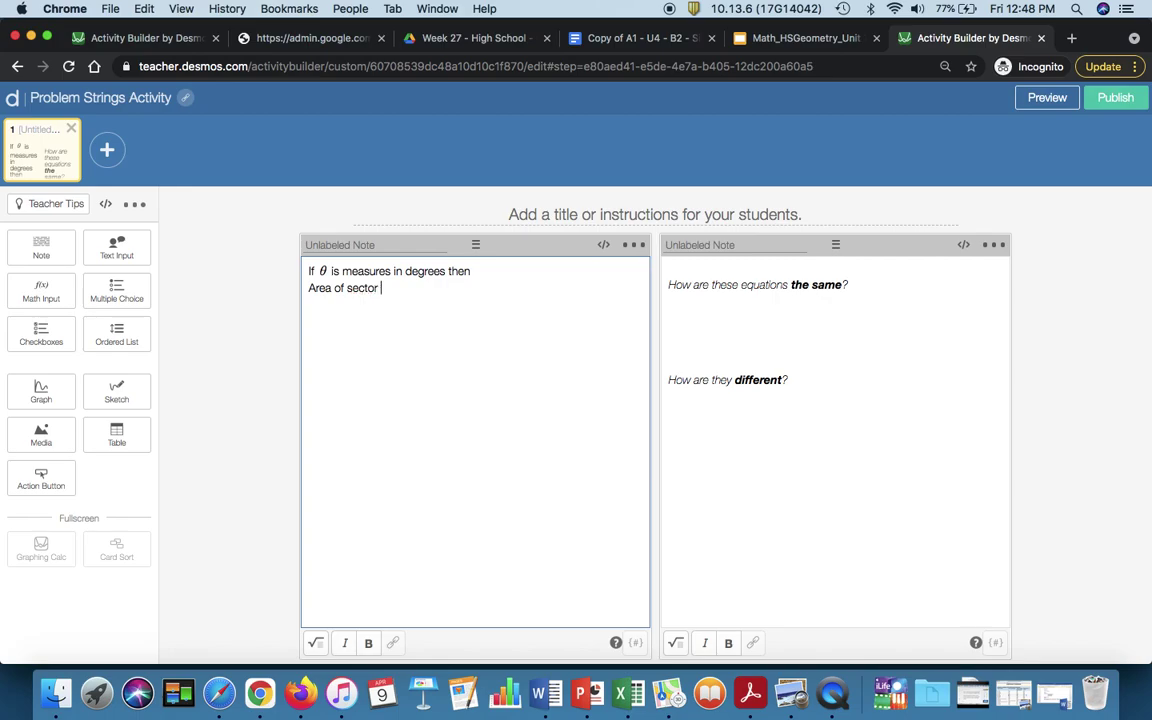
pyautogui.click(316, 645)
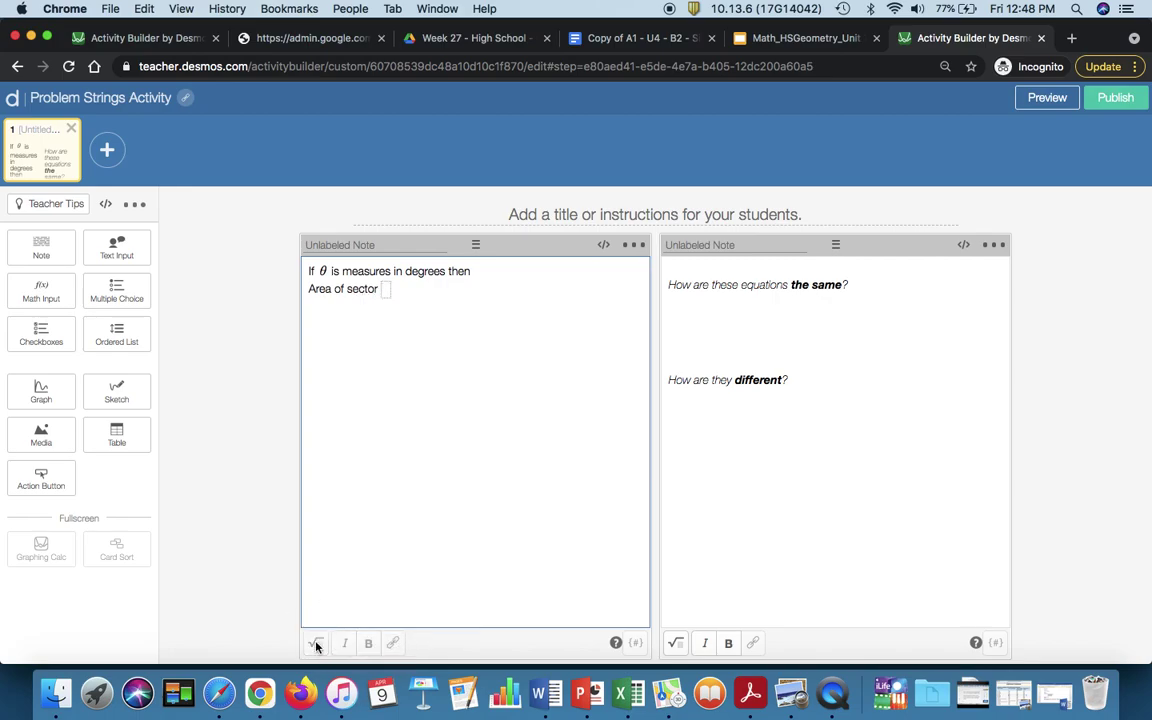
pyautogui.write('=')
pyautogui.write('thea')
pyautogui.write('a')
pyautogui.write('/360')
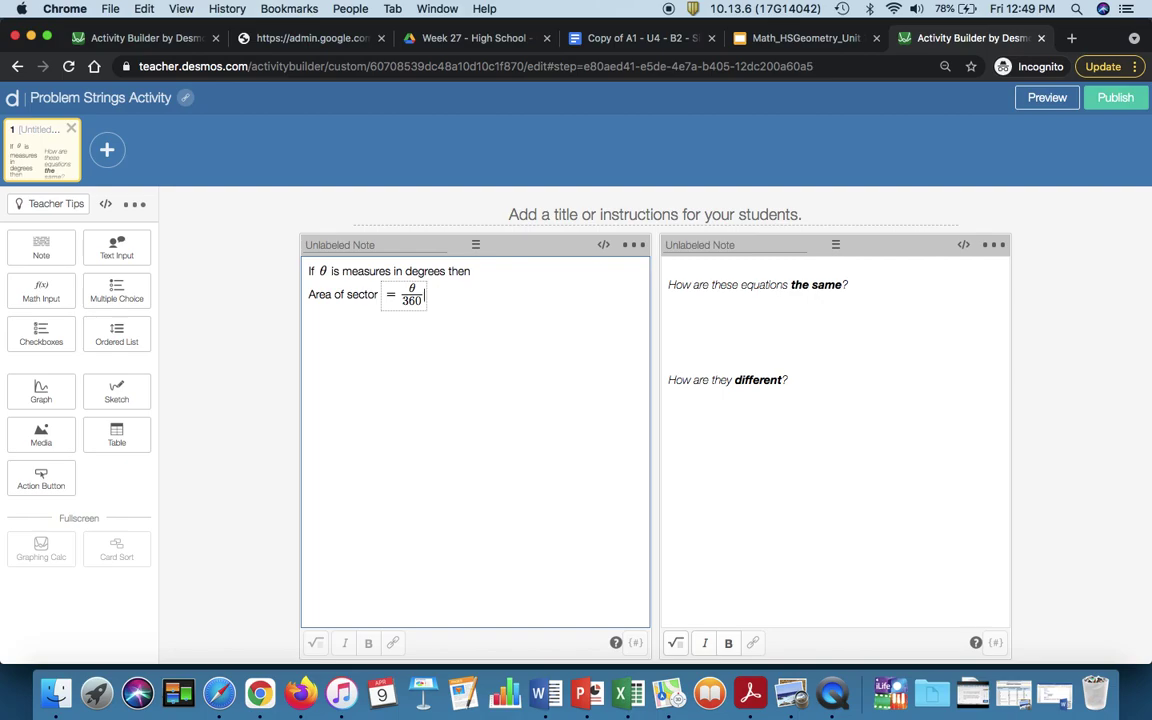
pyautogui.write('pi')
pyautogui.write('r')
pyautogui.write('^2')
pyautogui.press('Right')
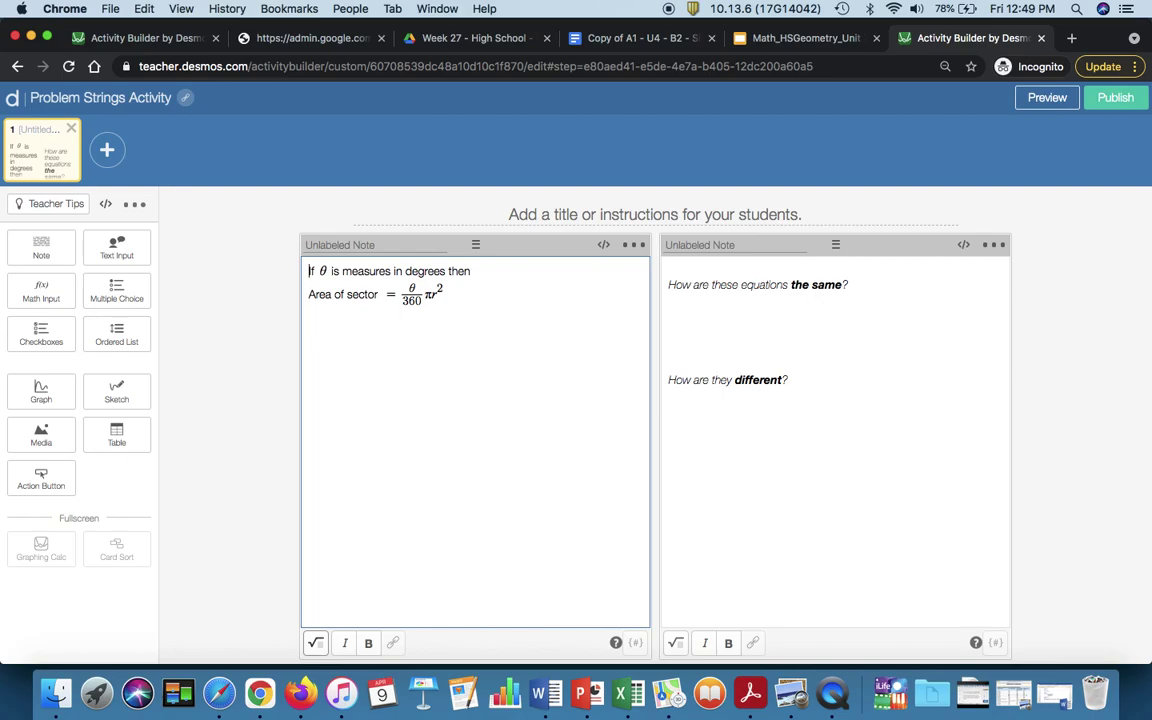
# Number the lines 1) and 2), with line 2 reading 'If θ is measures in radians then'.
pyautogui.write('1)')
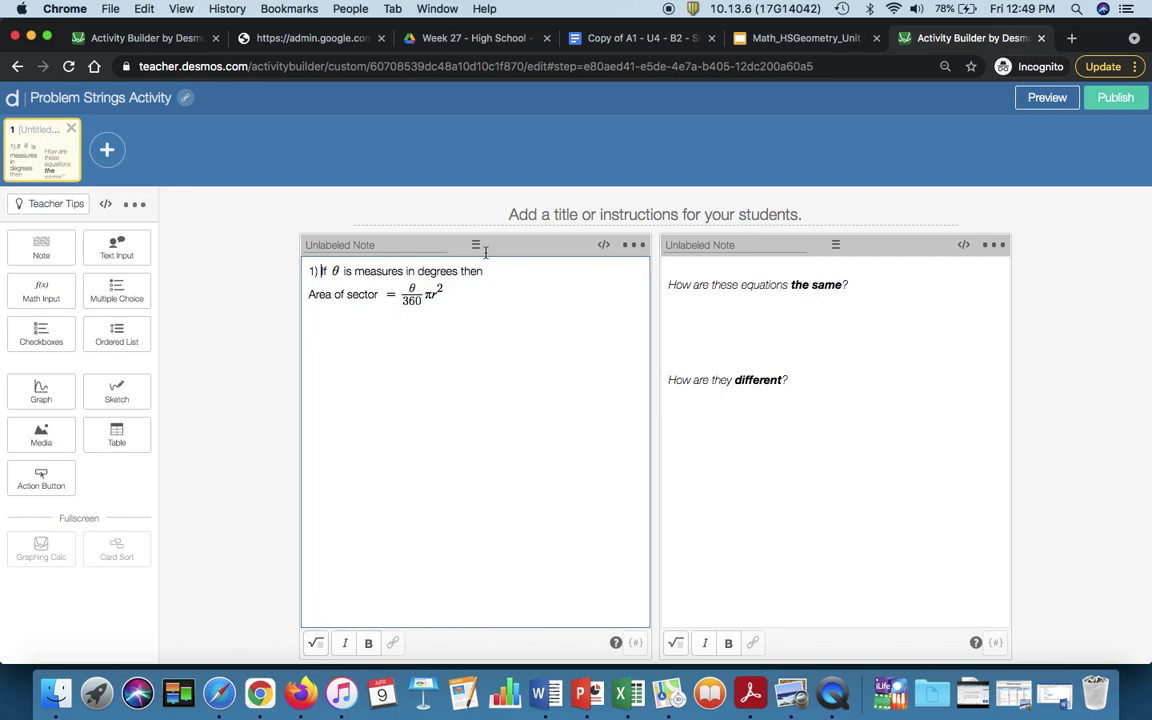
pyautogui.click(488, 290)
pyautogui.press('Return')
pyautogui.write('2)')
pyautogui.moveTo(486, 271); pyautogui.dragTo(322, 270)
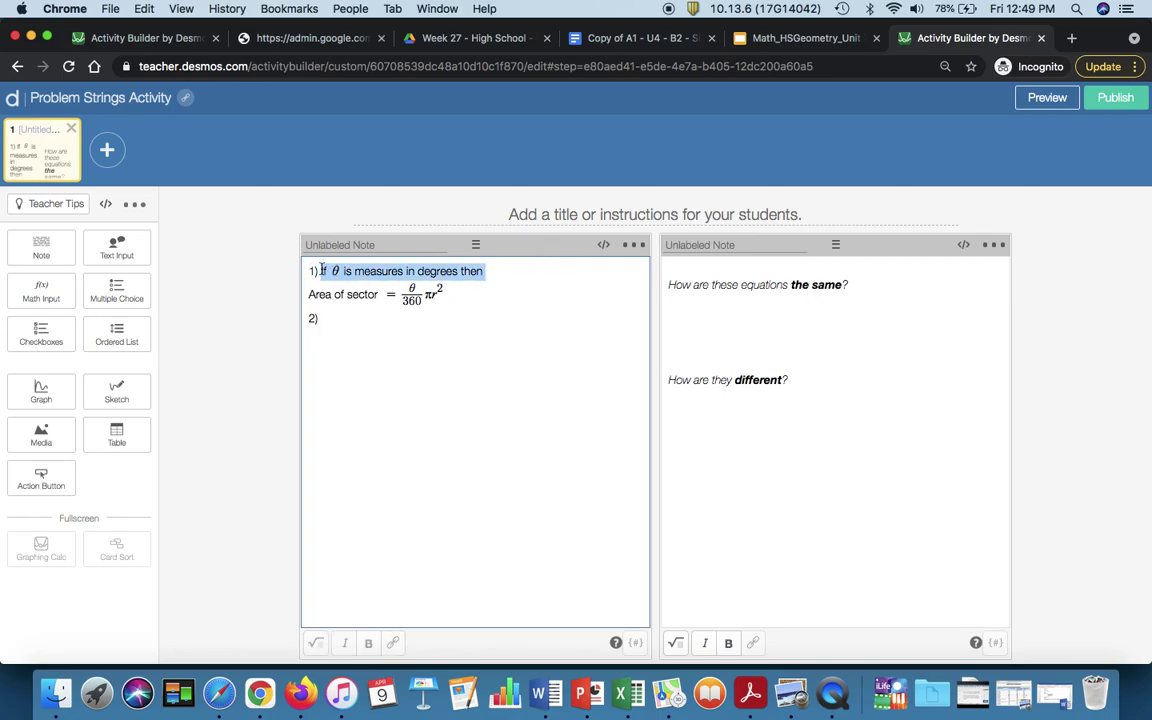
pyautogui.press('super+c')
pyautogui.click(320, 319)
pyautogui.press('super+v')
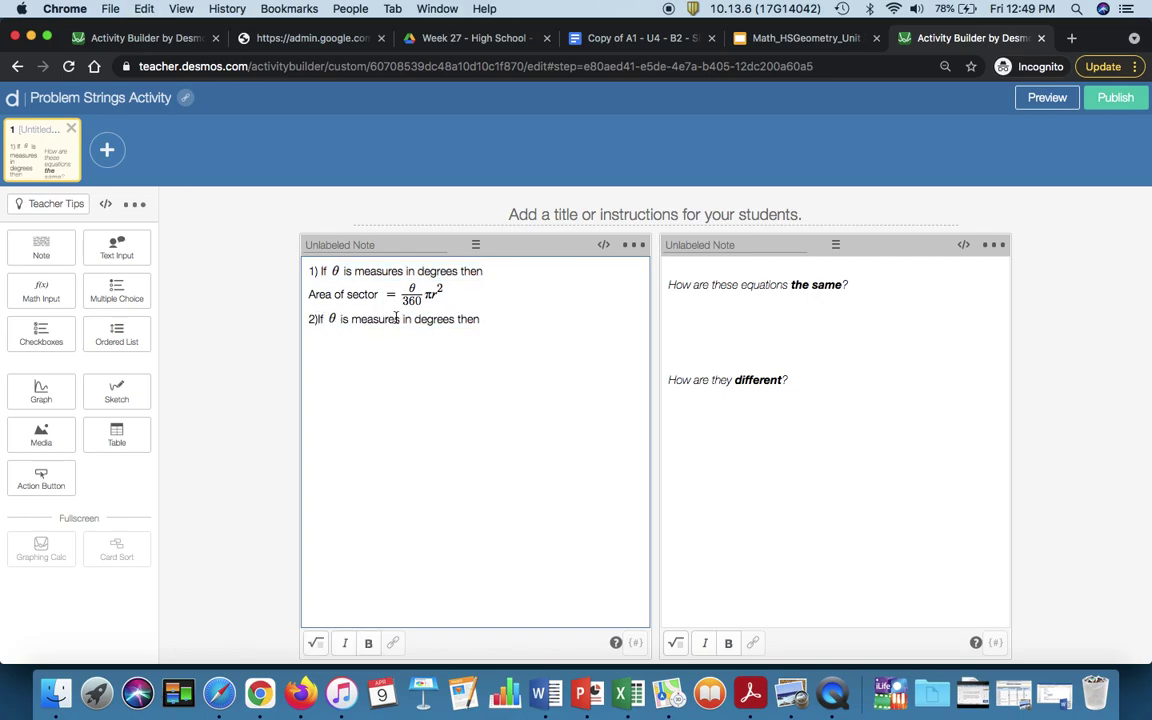
pyautogui.moveTo(415, 319); pyautogui.dragTo(453, 319)
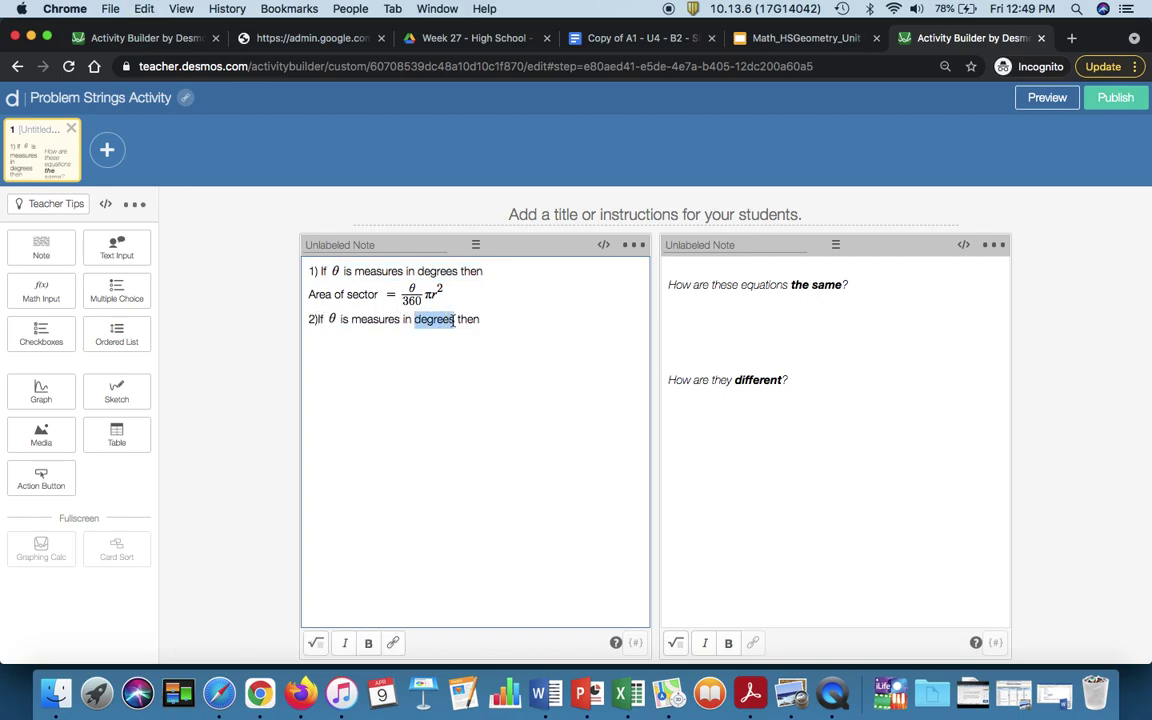
pyautogui.write('radians')
# Add the radians formula Area of sector = ½r²θ below line 2.
pyautogui.click(515, 323)
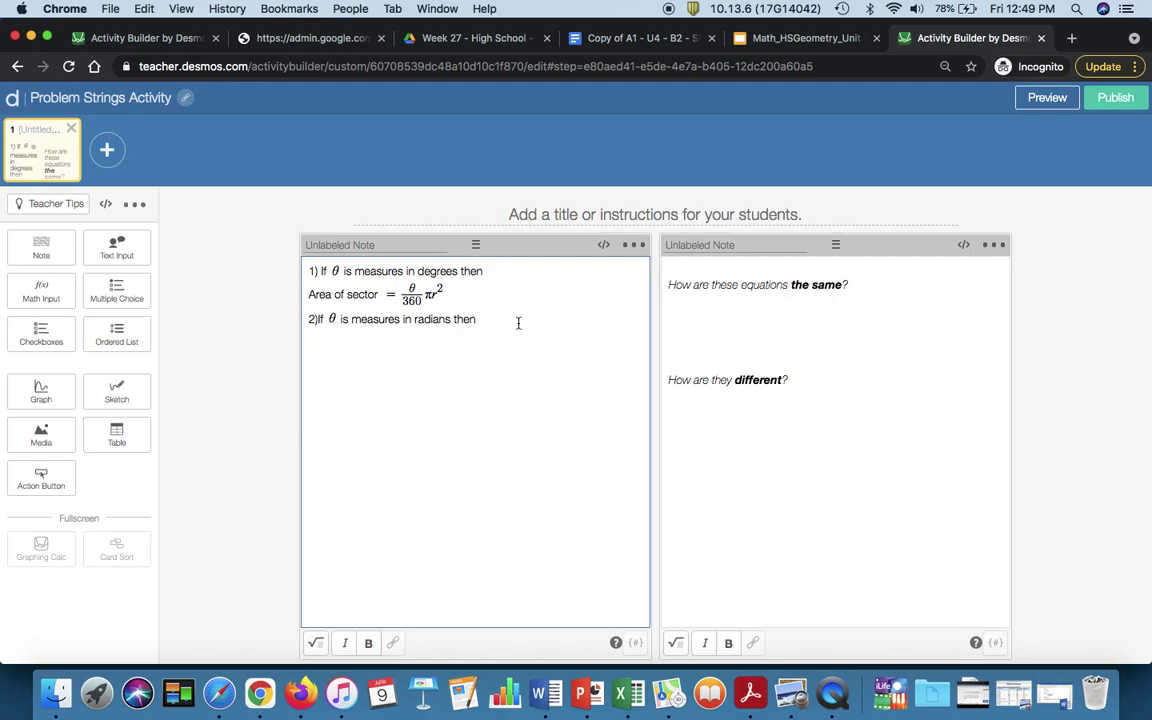
pyautogui.press('Return')
pyautogui.click(381, 294)
pyautogui.moveTo(309, 294); pyautogui.dragTo(378, 294)
pyautogui.press('super+c')
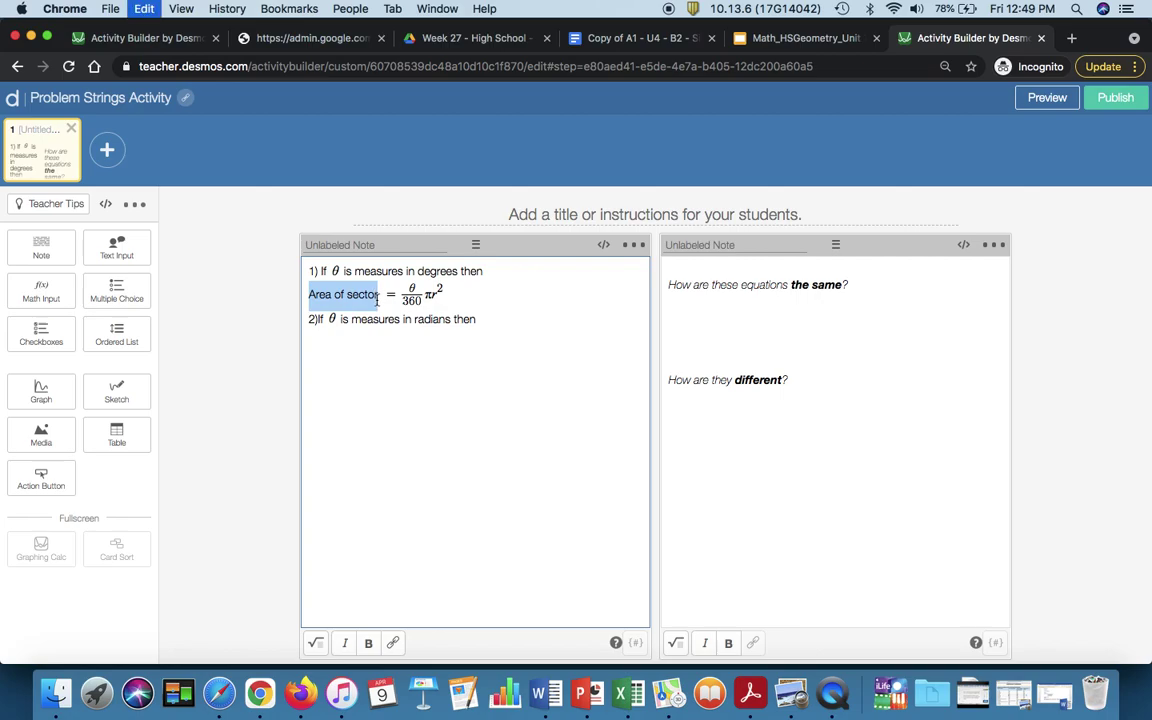
pyautogui.click(310, 352)
pyautogui.press('super+v')
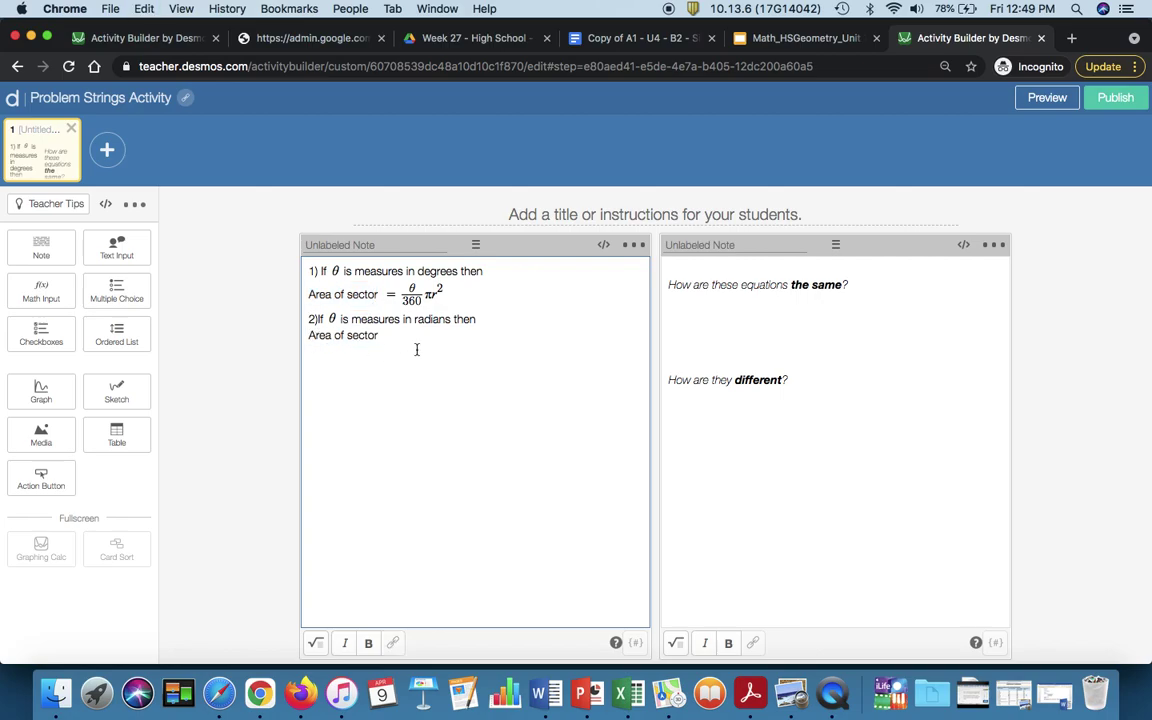
pyautogui.write('=')
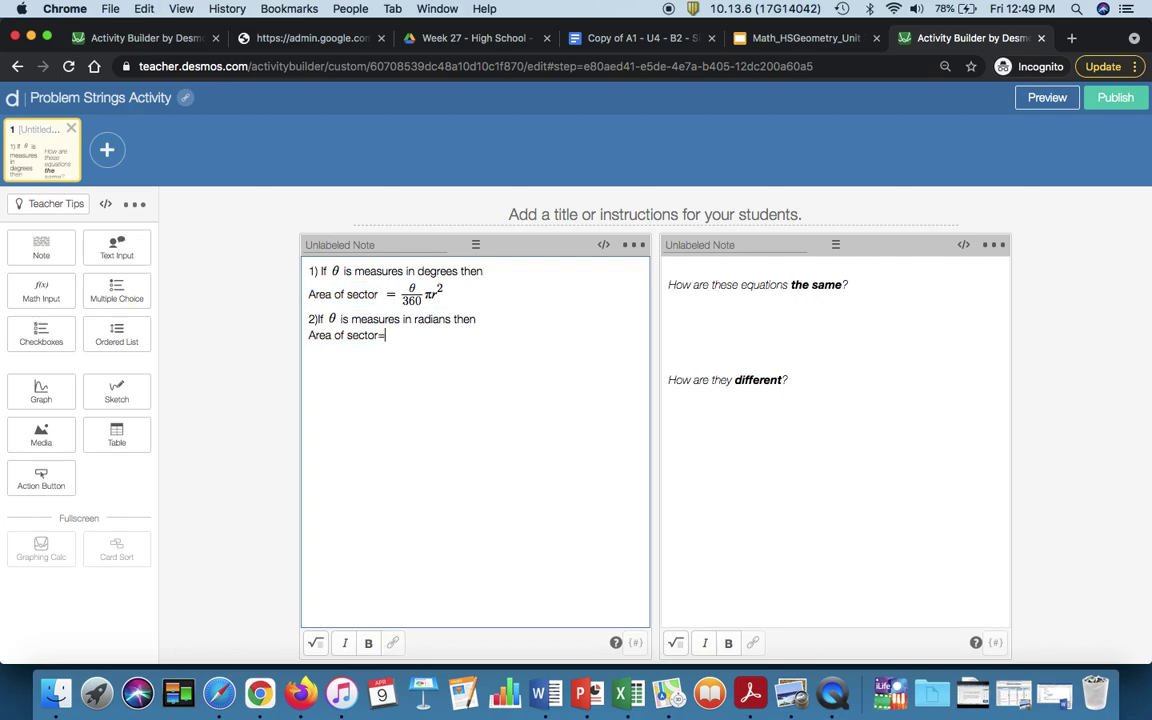
pyautogui.click(316, 644)
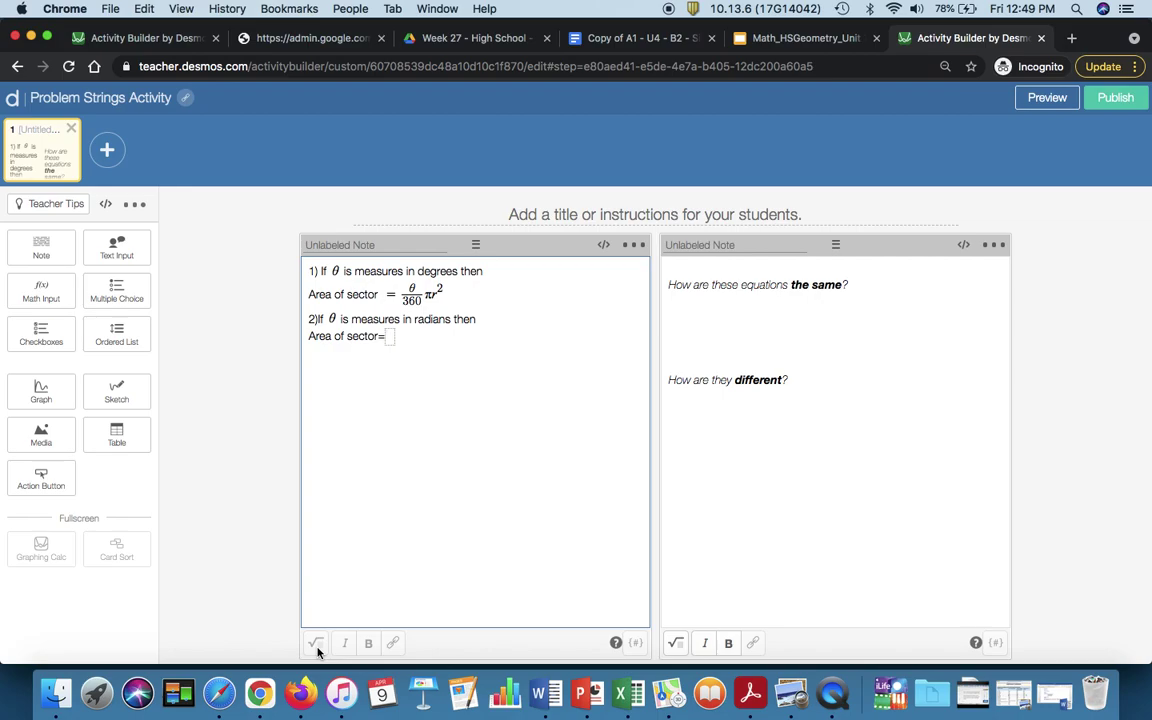
pyautogui.write('1/2')
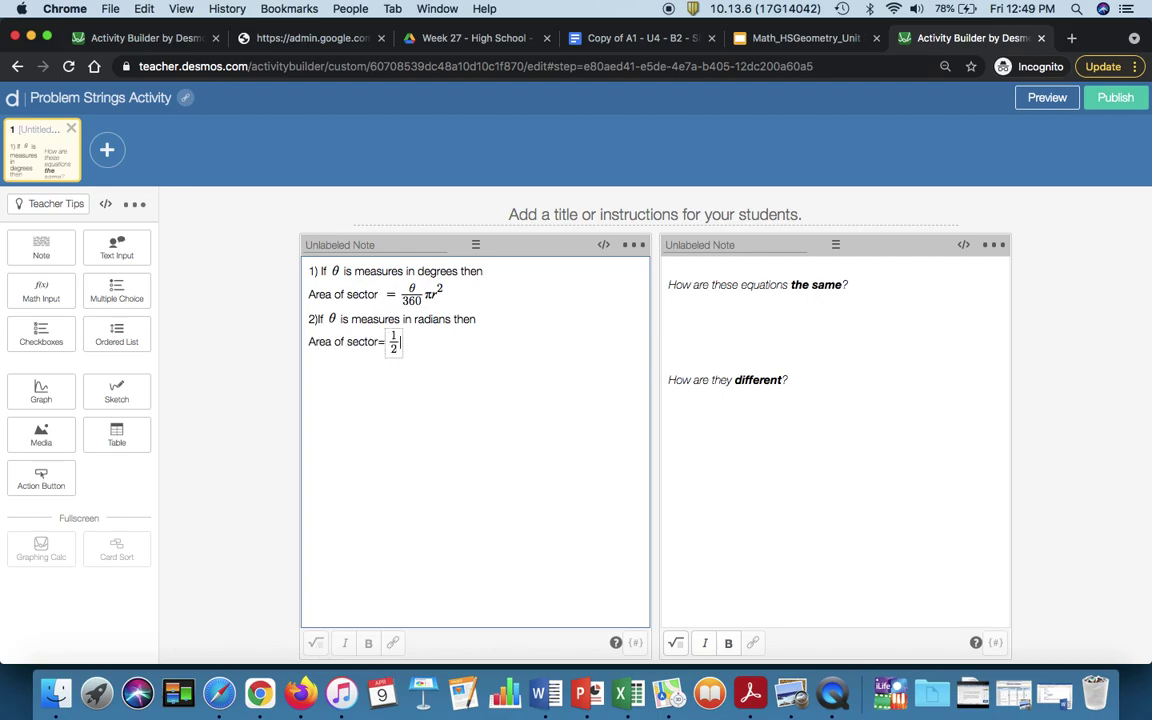
pyautogui.write('r^2')
pyautogui.press('Right')
pyautogui.write('theta')
pyautogui.press('Return')
pyautogui.press('Return')
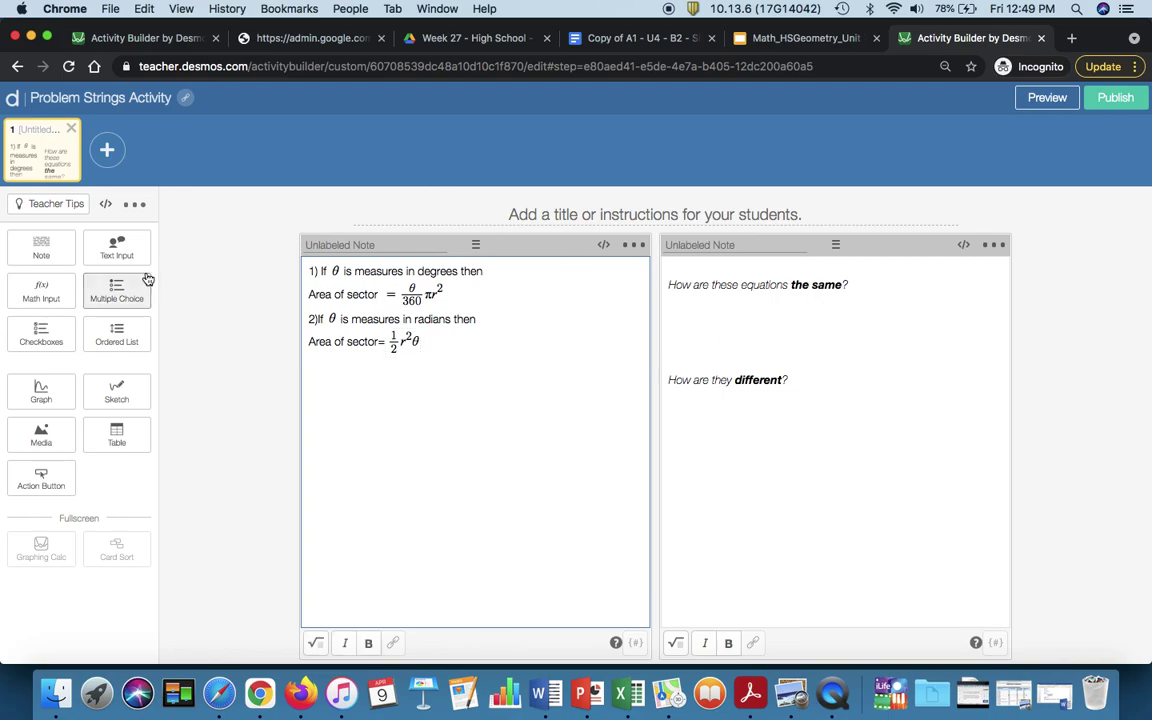
# Add a student text answer box, preview screen 1, then add a blank screen 2.
pyautogui.click(118, 250)
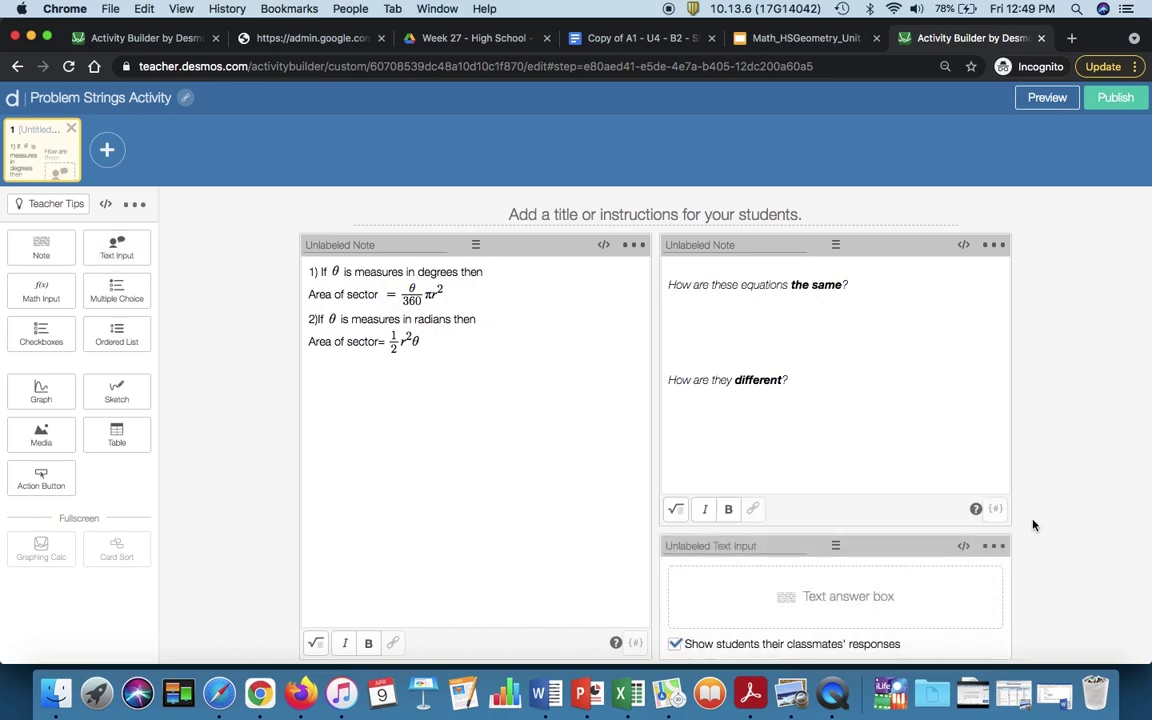
pyautogui.click(1047, 97)
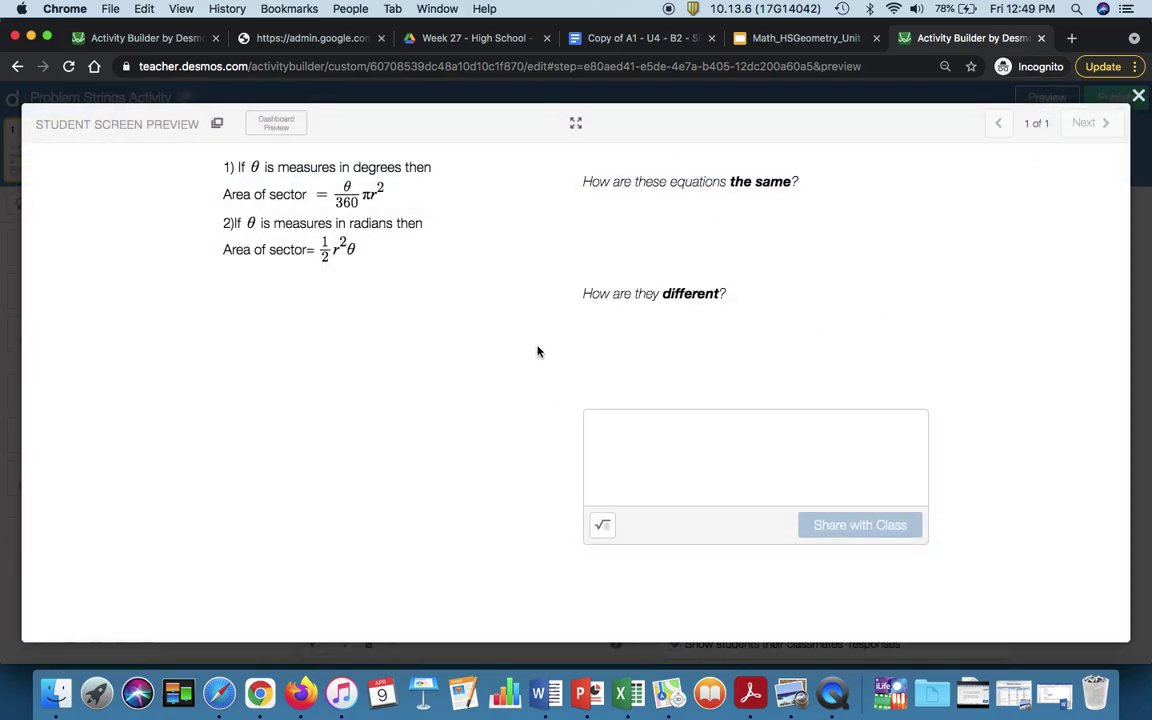
pyautogui.click(1138, 96)
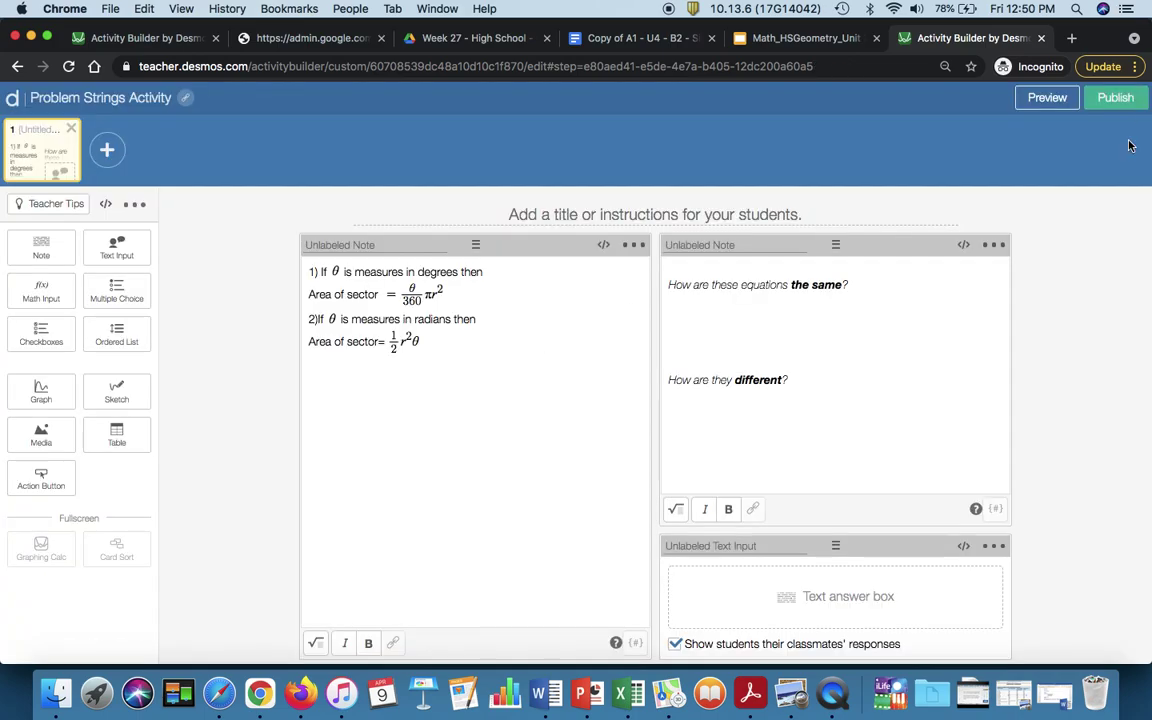
pyautogui.click(107, 149)
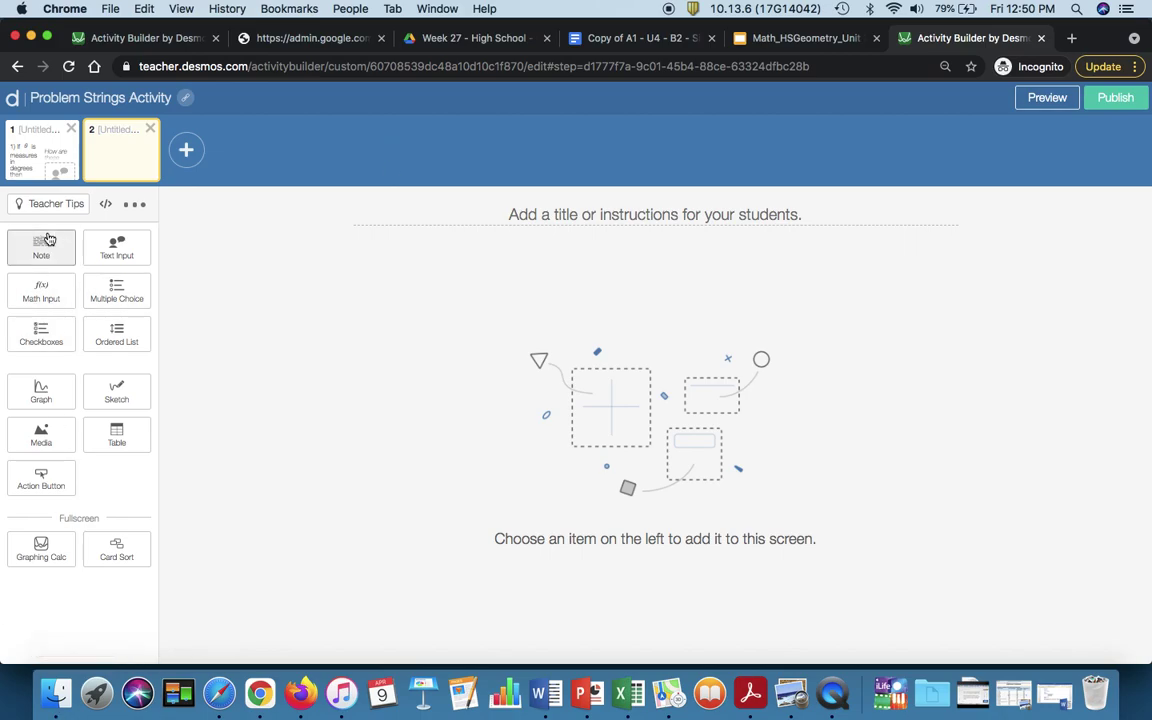
# Add a sketch whose custom background image is the angle AOC word-problem screenshot.
pyautogui.click(126, 394)
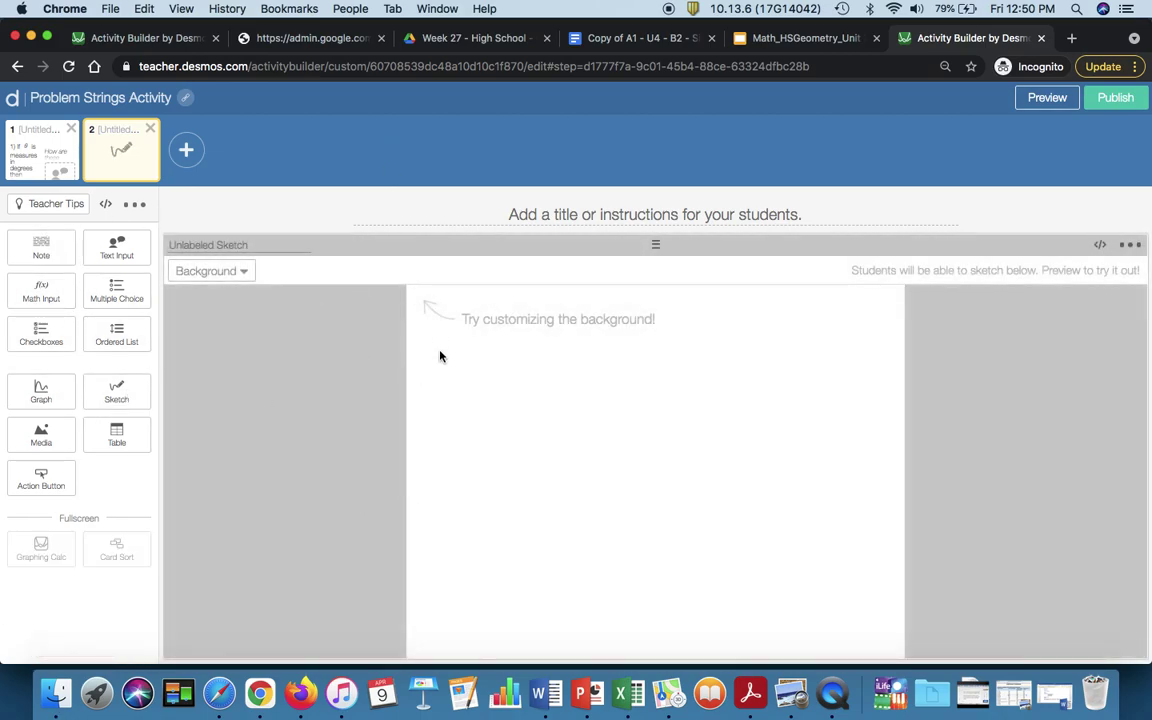
pyautogui.click(219, 275)
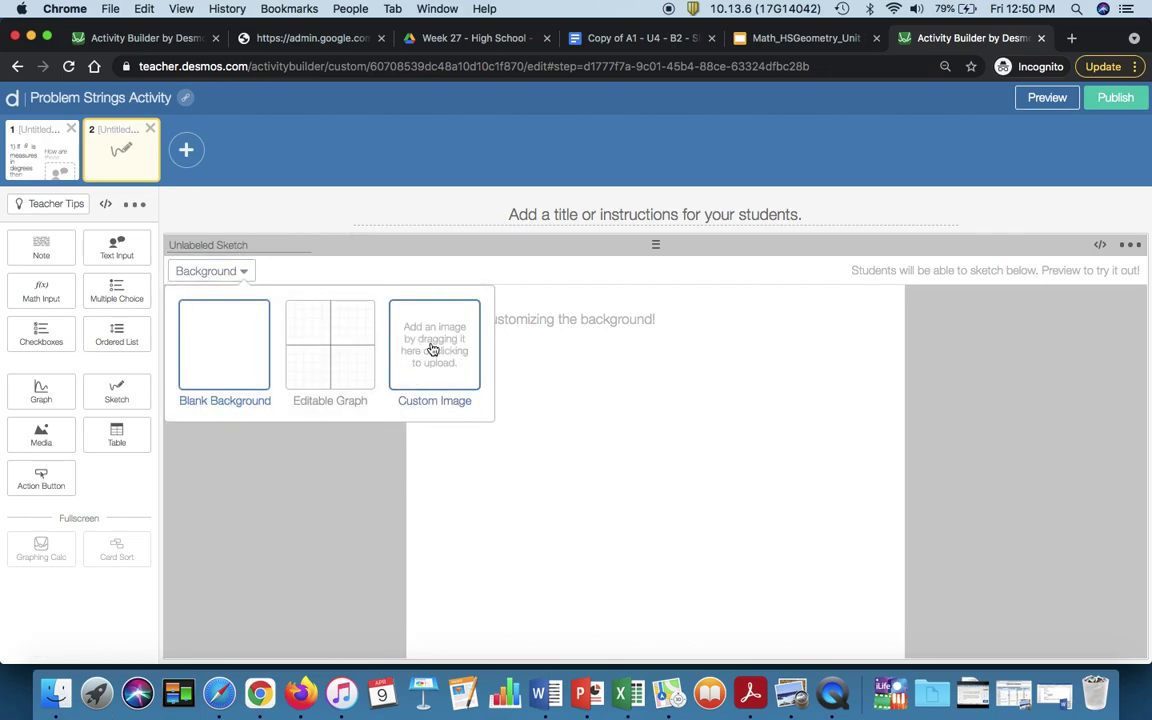
pyautogui.click(432, 347)
pyautogui.scroll(-5, 365, 303)
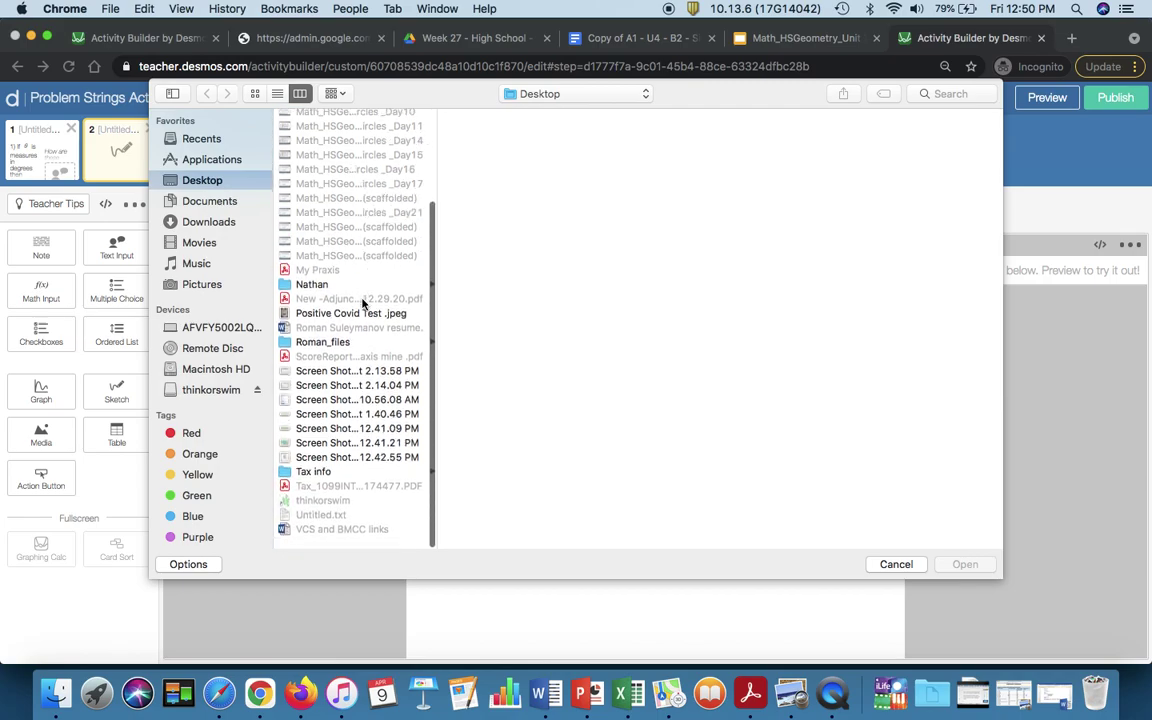
pyautogui.click(327, 470)
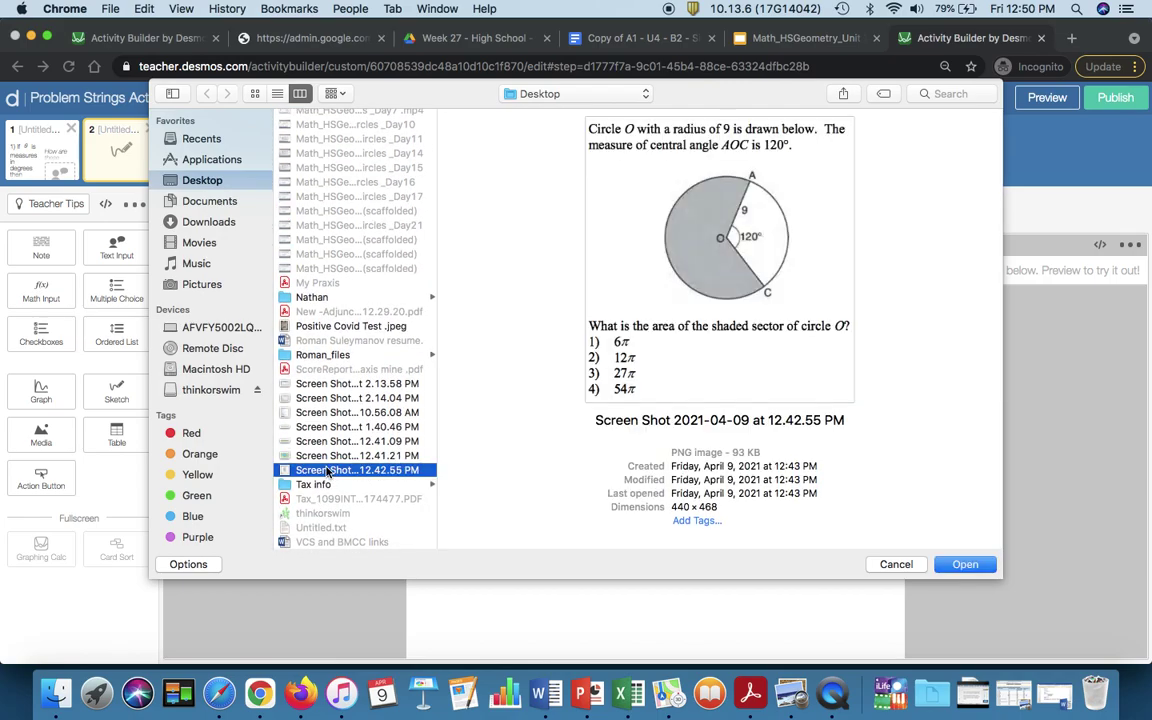
pyautogui.press('Up')
pyautogui.press('Up')
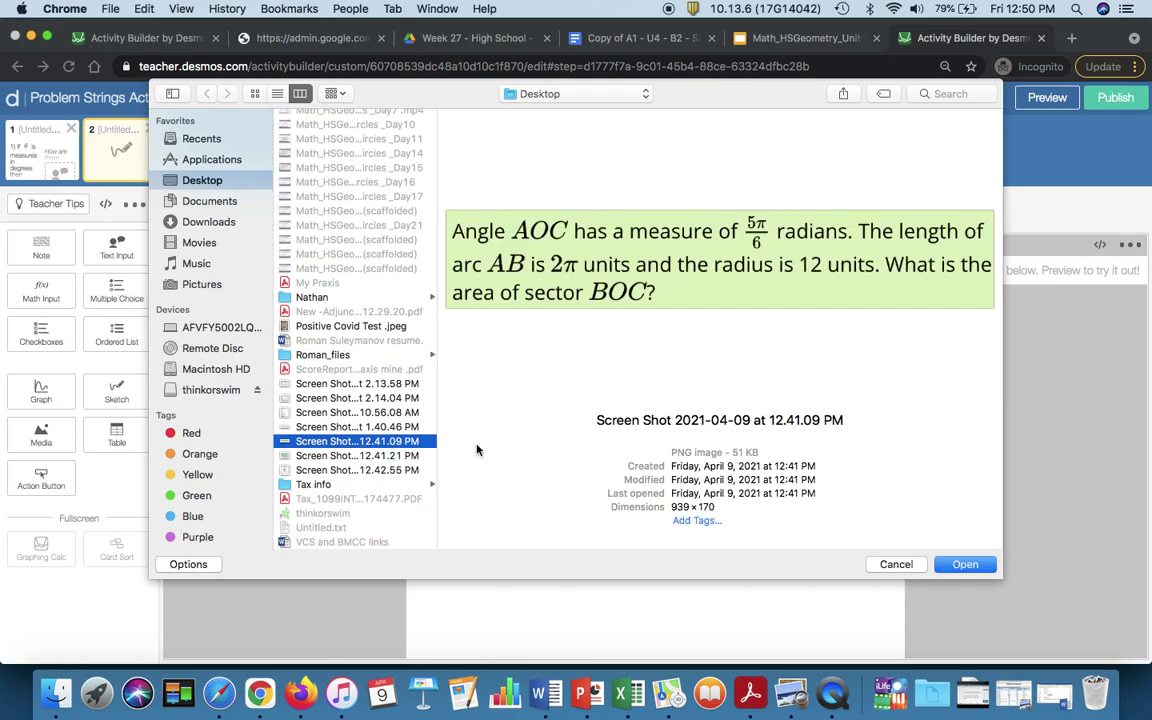
pyautogui.click(965, 564)
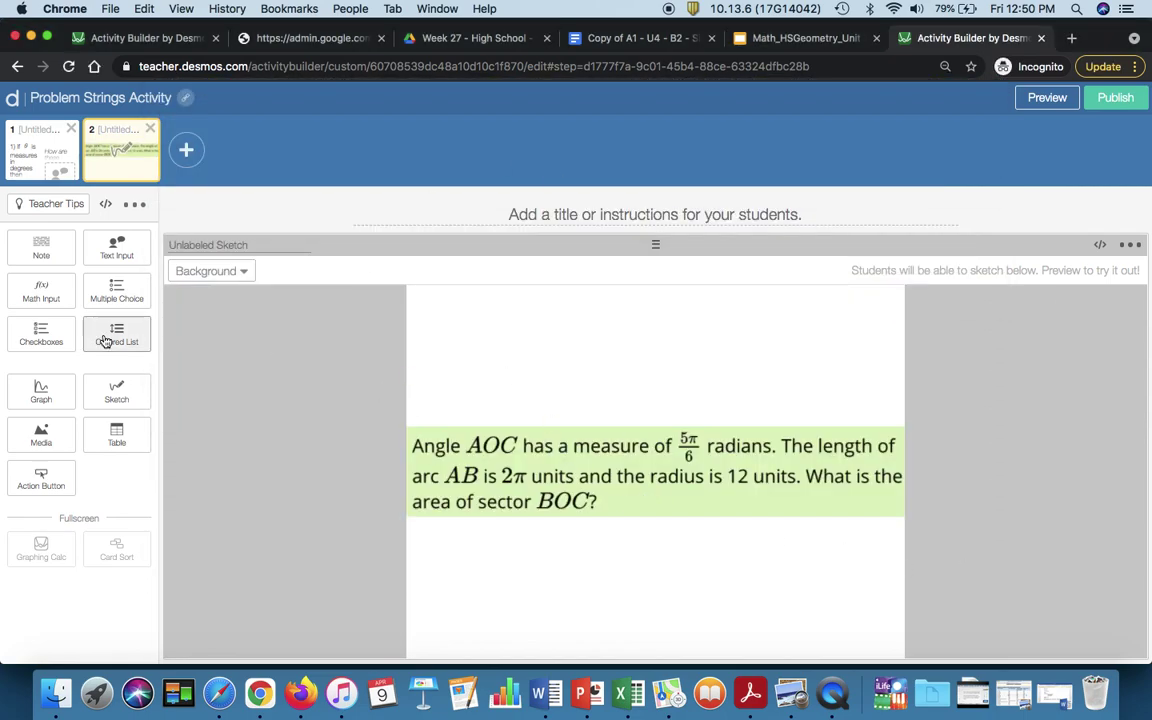
# Add a second sketch backed by the sector BOC diagram screenshot and preview the screen.
pyautogui.click(137, 399)
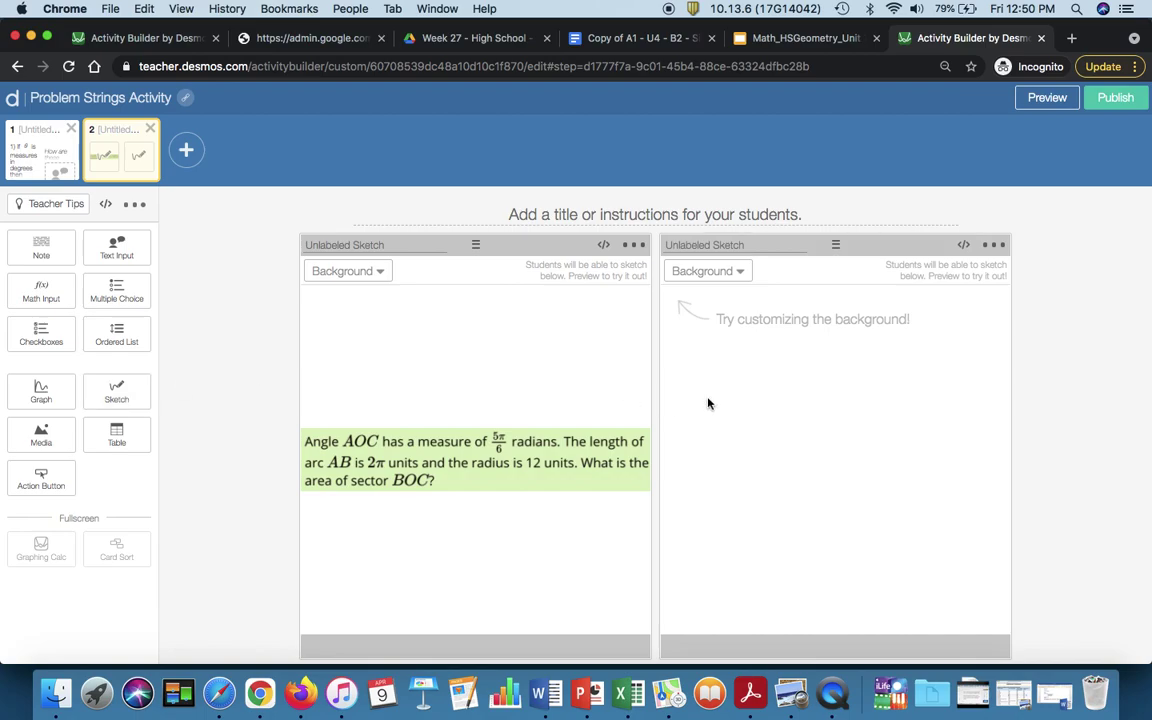
pyautogui.click(722, 271)
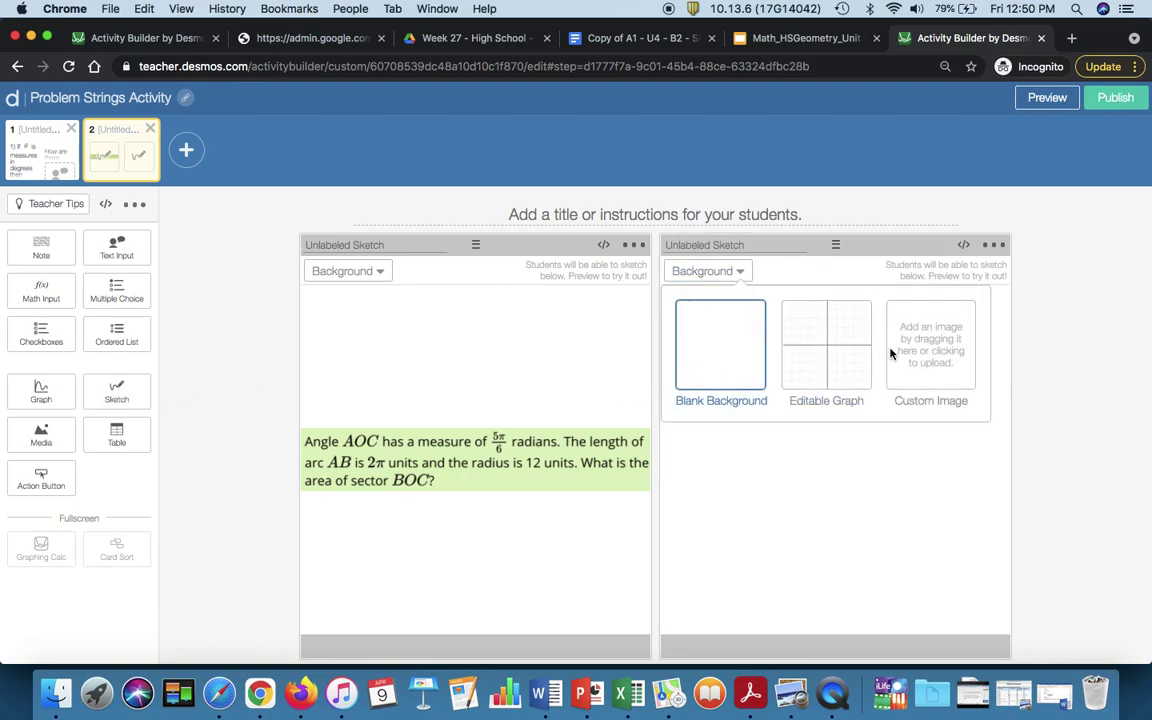
pyautogui.click(921, 355)
pyautogui.scroll(-2, 367, 426)
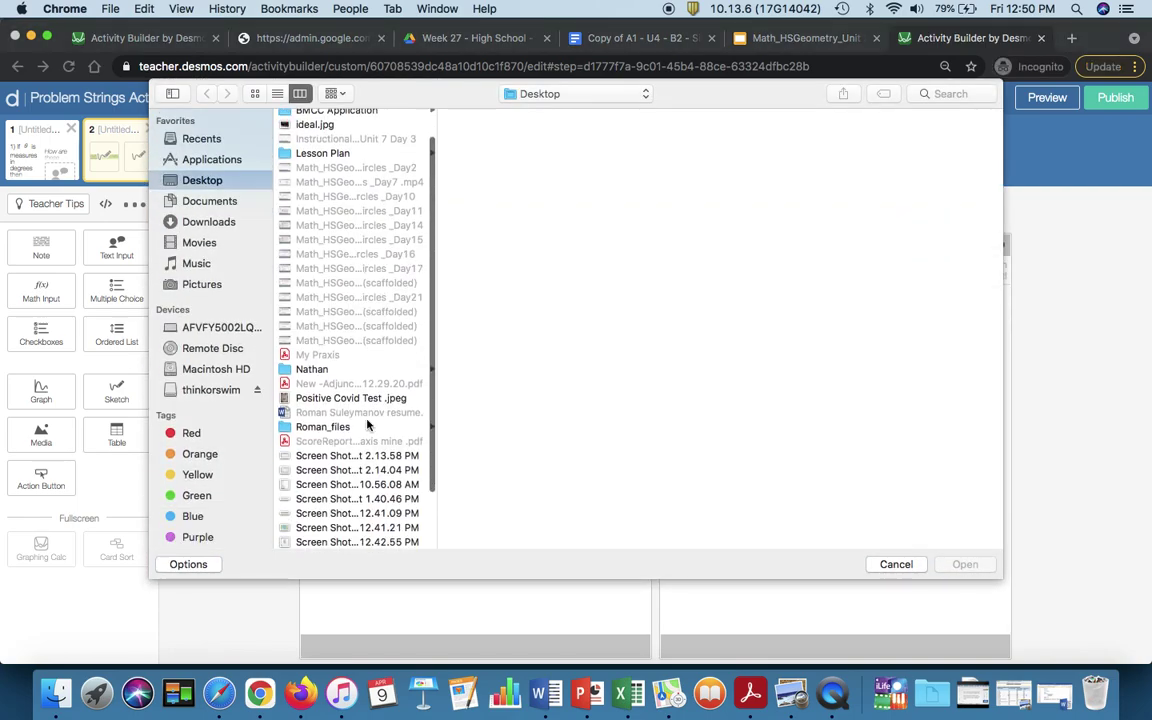
pyautogui.scroll(-2, 367, 426)
pyautogui.click(340, 476)
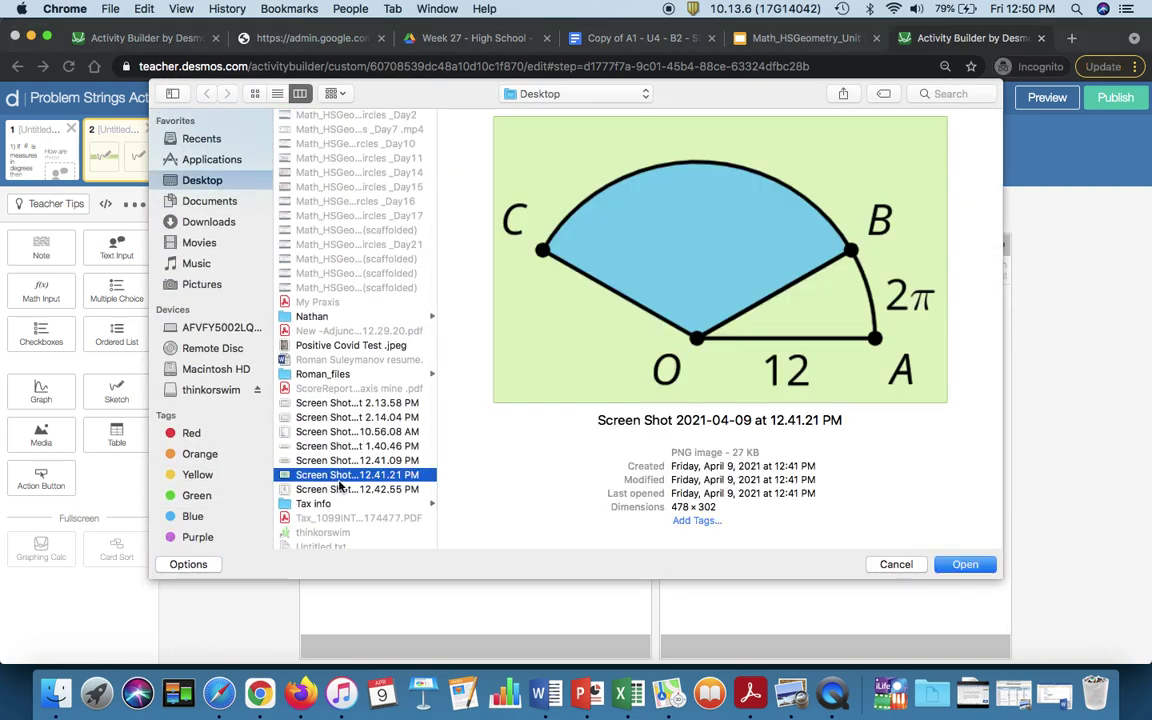
pyautogui.click(965, 564)
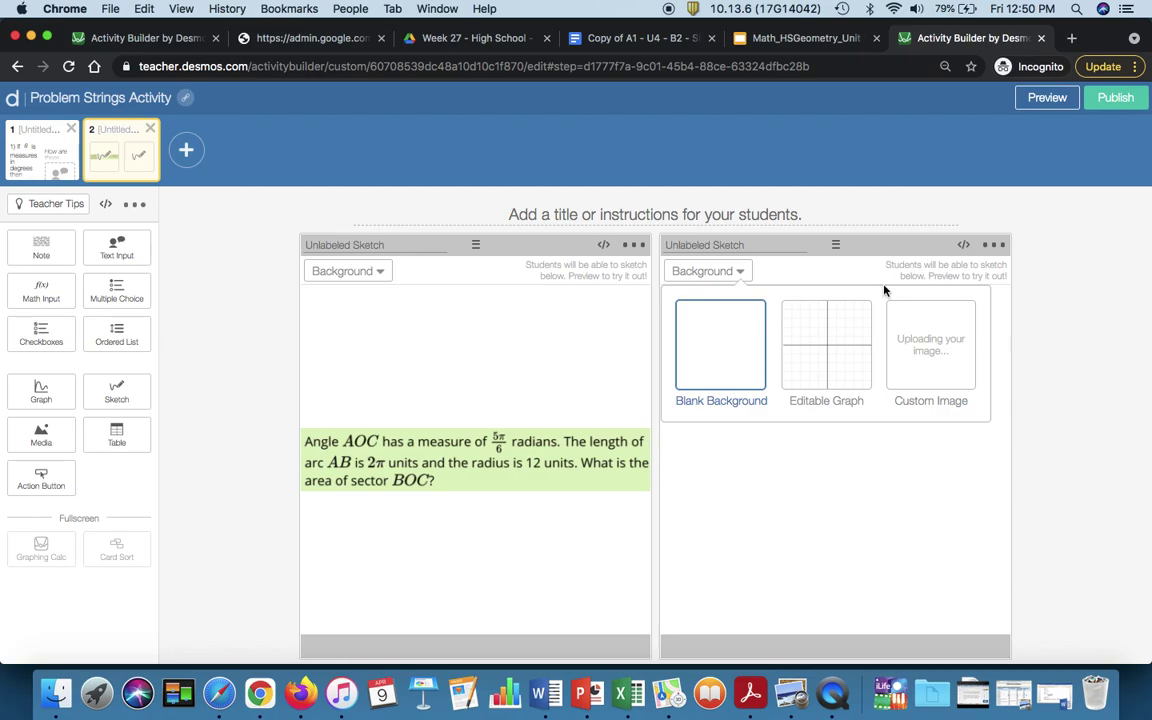
pyautogui.click(1047, 97)
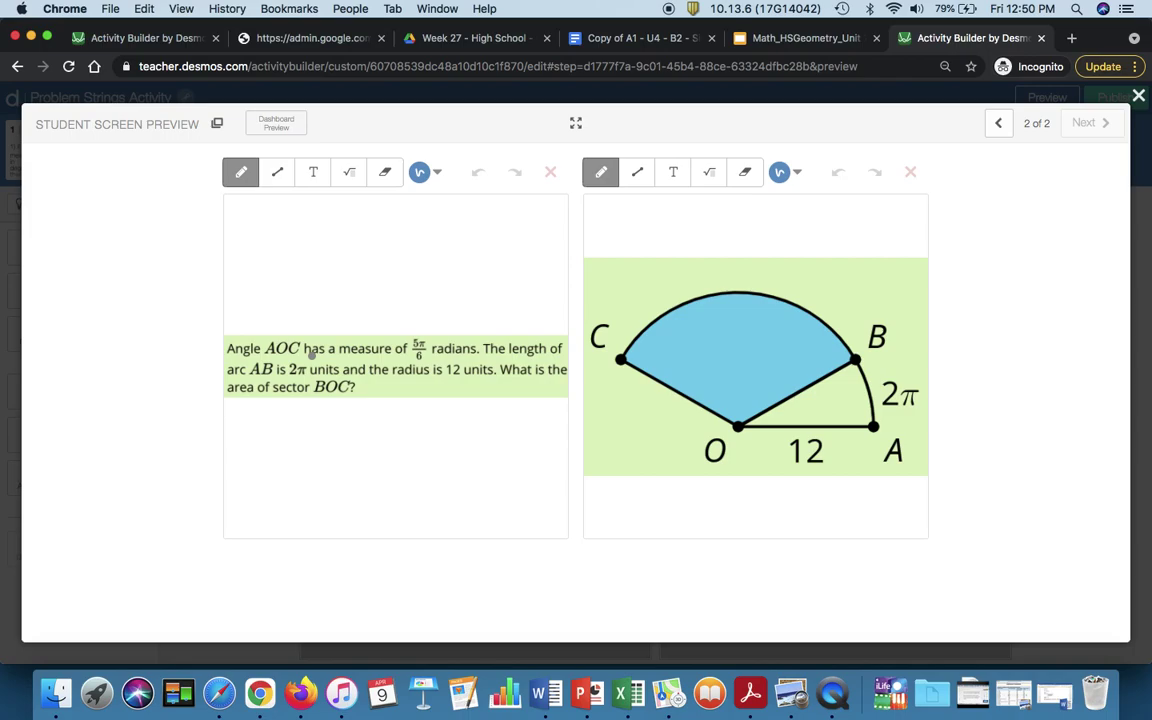
pyautogui.click(1028, 88)
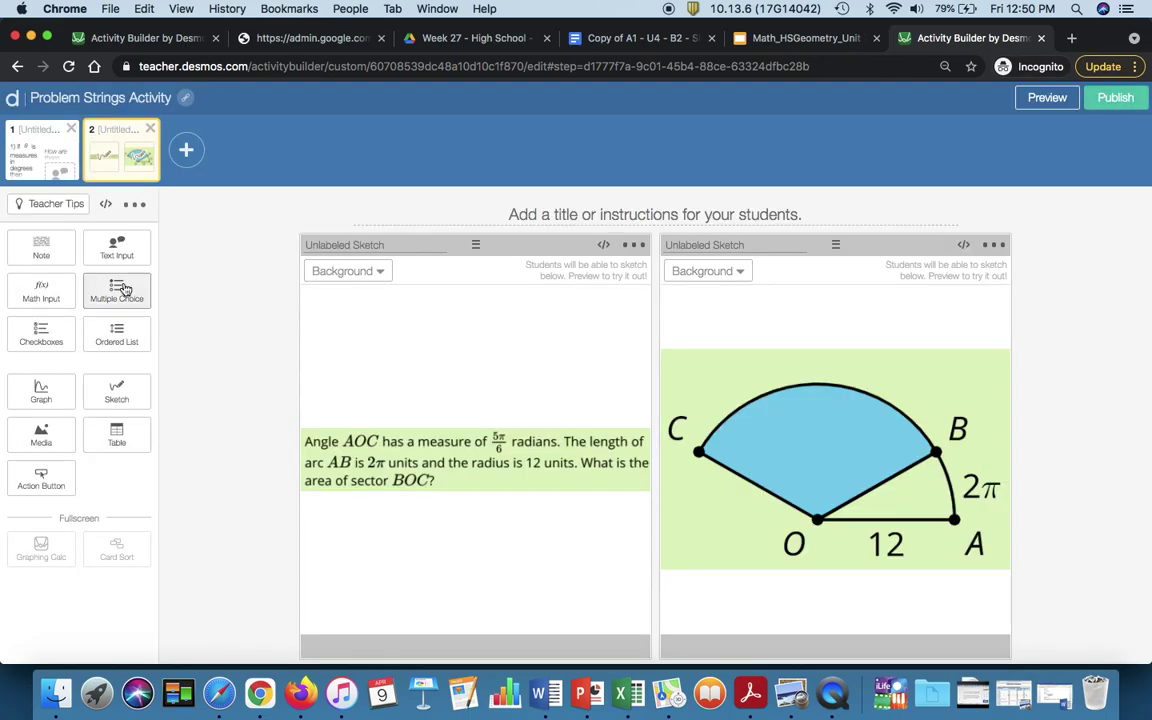
# Add a note above the diagram and paste in the sector problem paragraph from the slides.
pyautogui.click(117, 248)
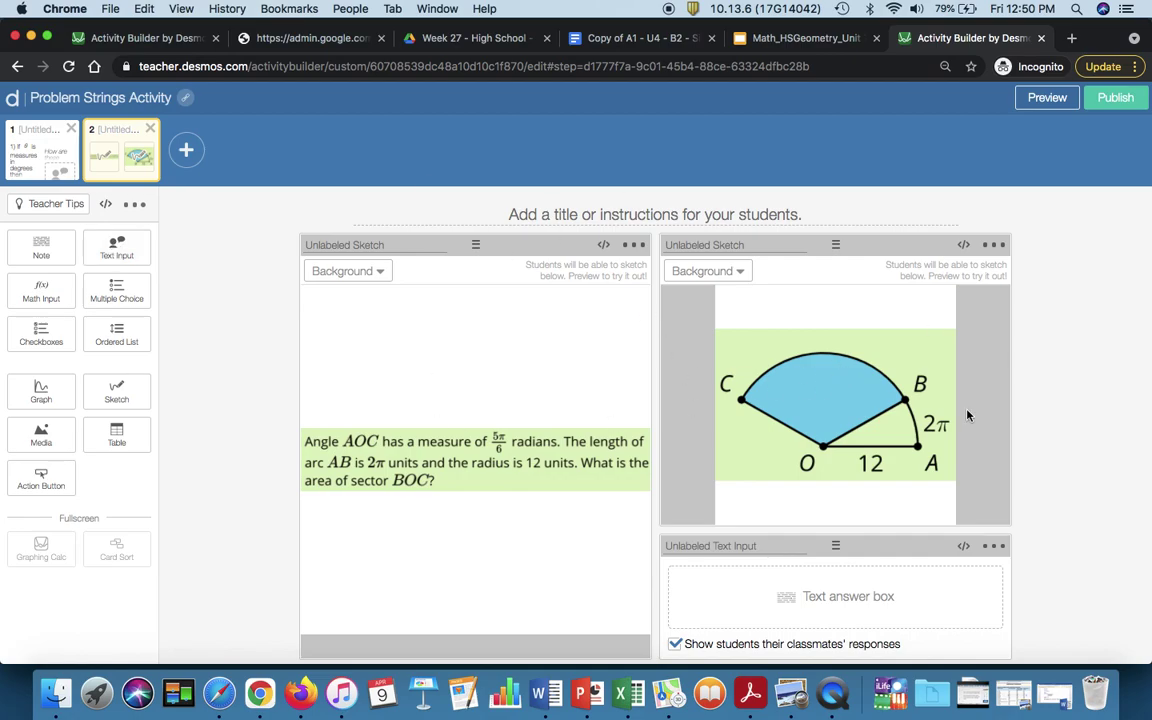
pyautogui.click(993, 545)
pyautogui.click(940, 573)
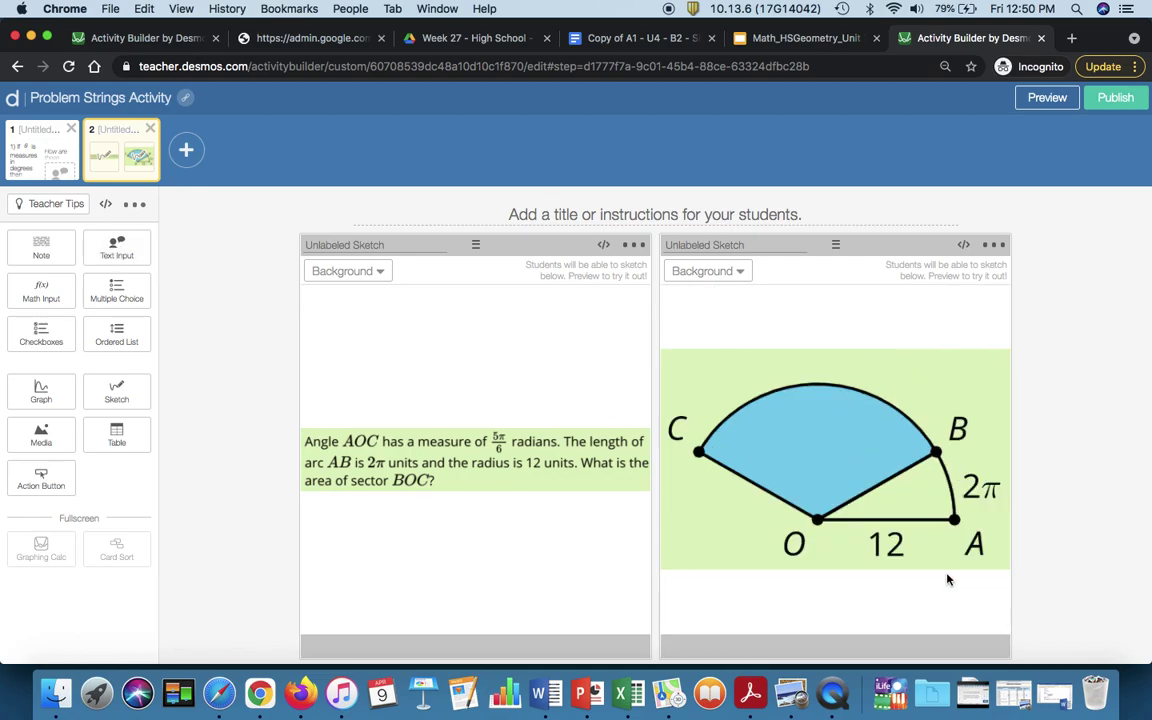
pyautogui.click(41, 246)
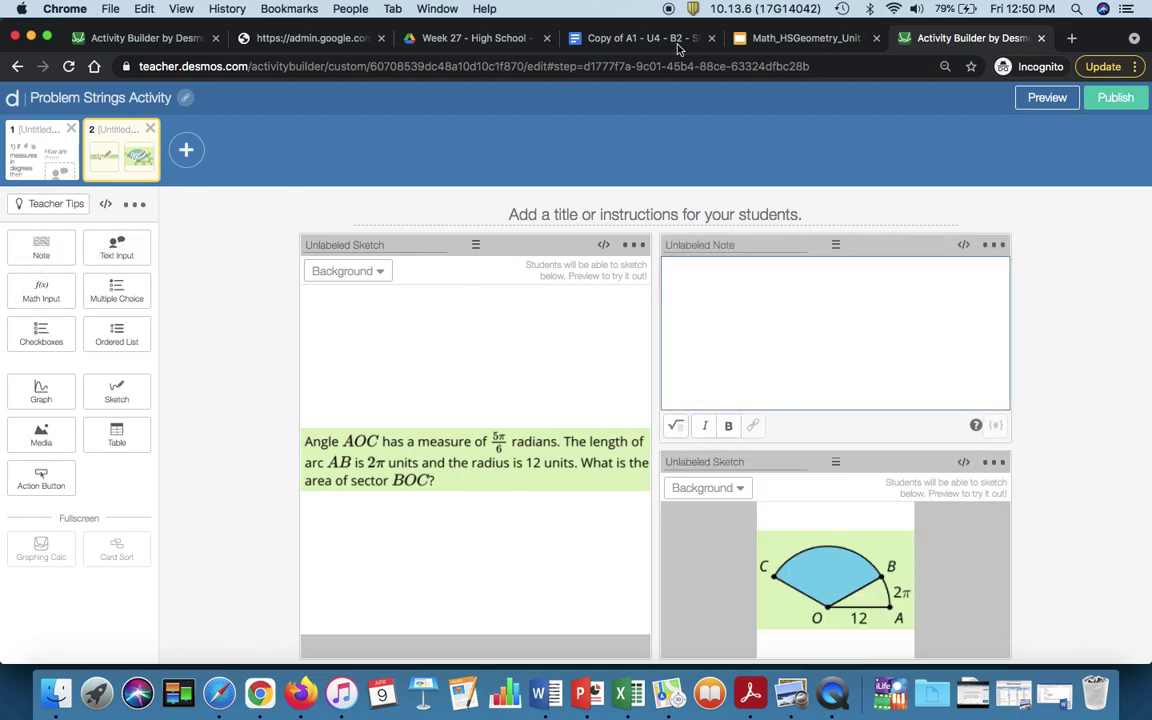
pyautogui.click(800, 38)
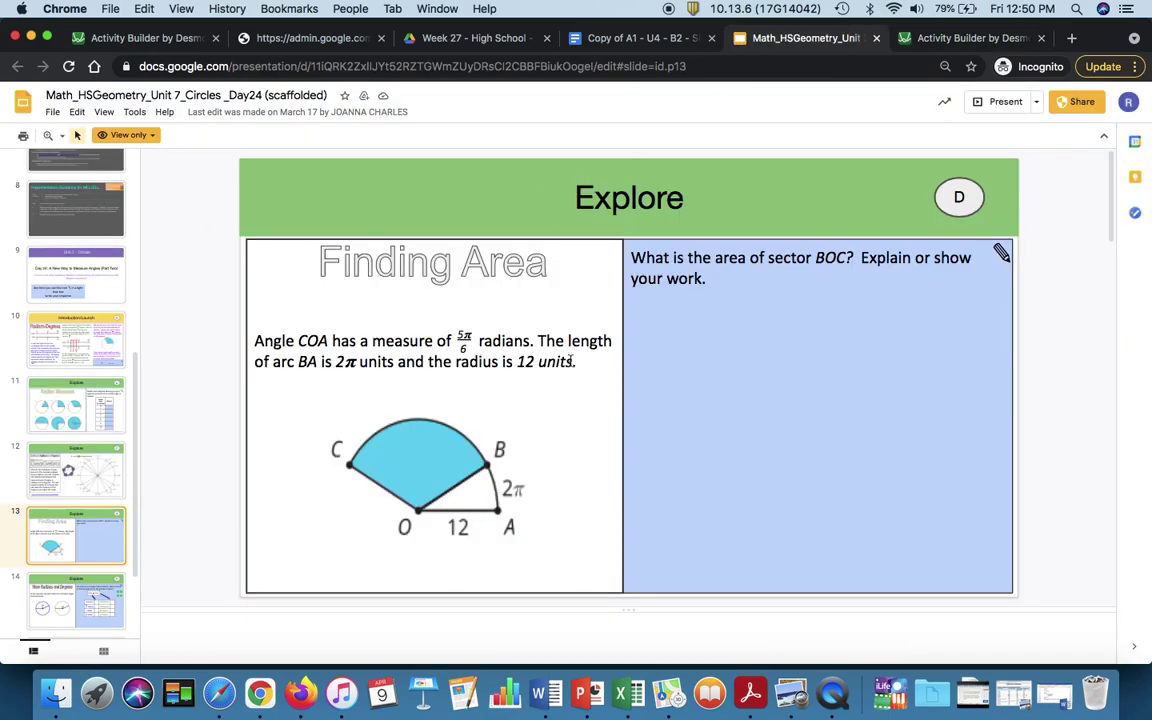
pyautogui.moveTo(572, 361); pyautogui.dragTo(251, 344)
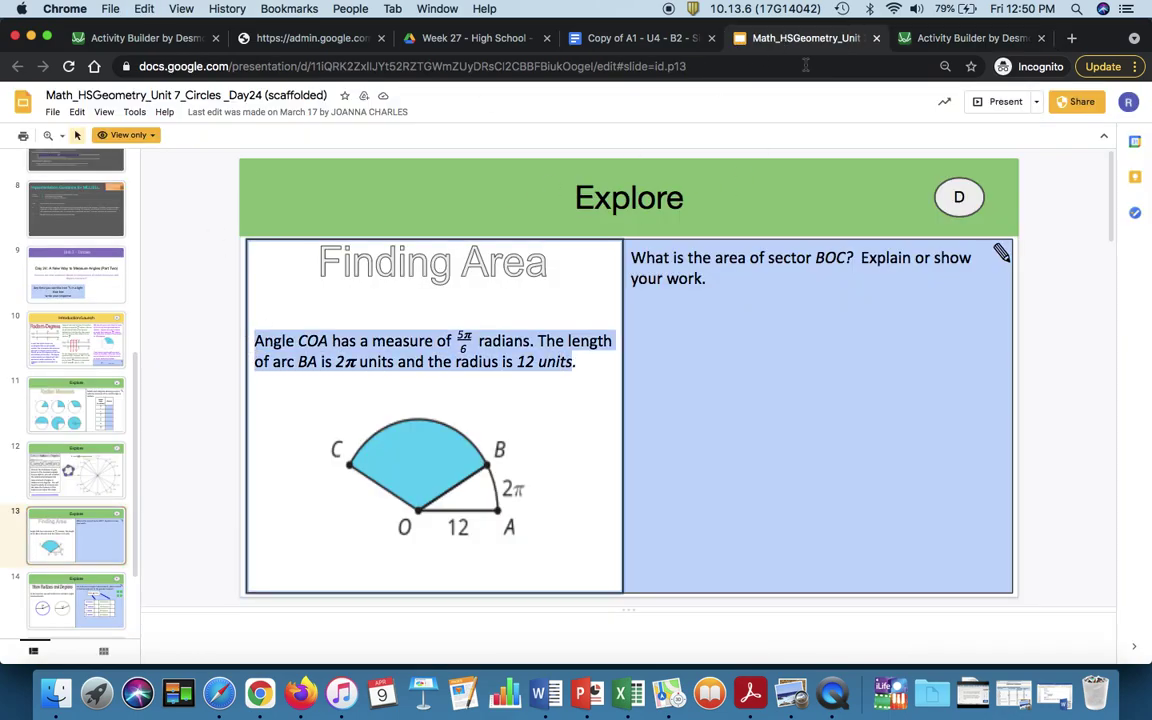
pyautogui.press('super+c')
pyautogui.hotkey('ctrl', 'Tab')
pyautogui.press('super+v')
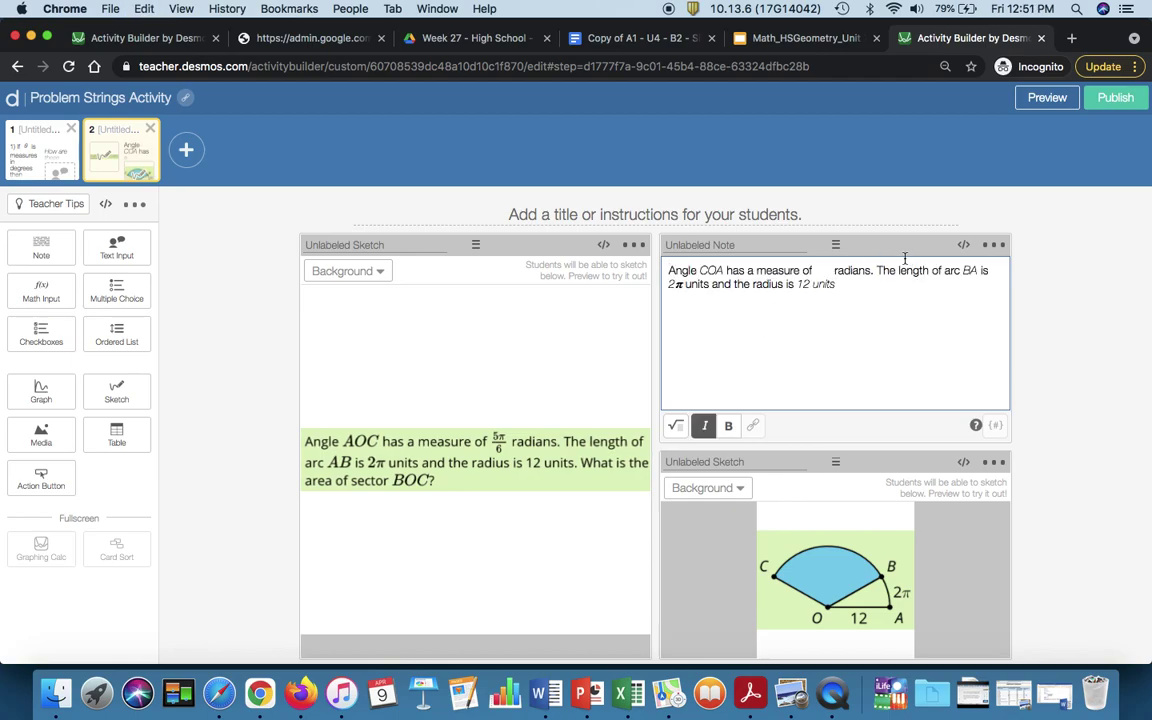
# Insert 5π/6 as math after 'measure of' and correct arc BA to AB.
pyautogui.click(815, 270)
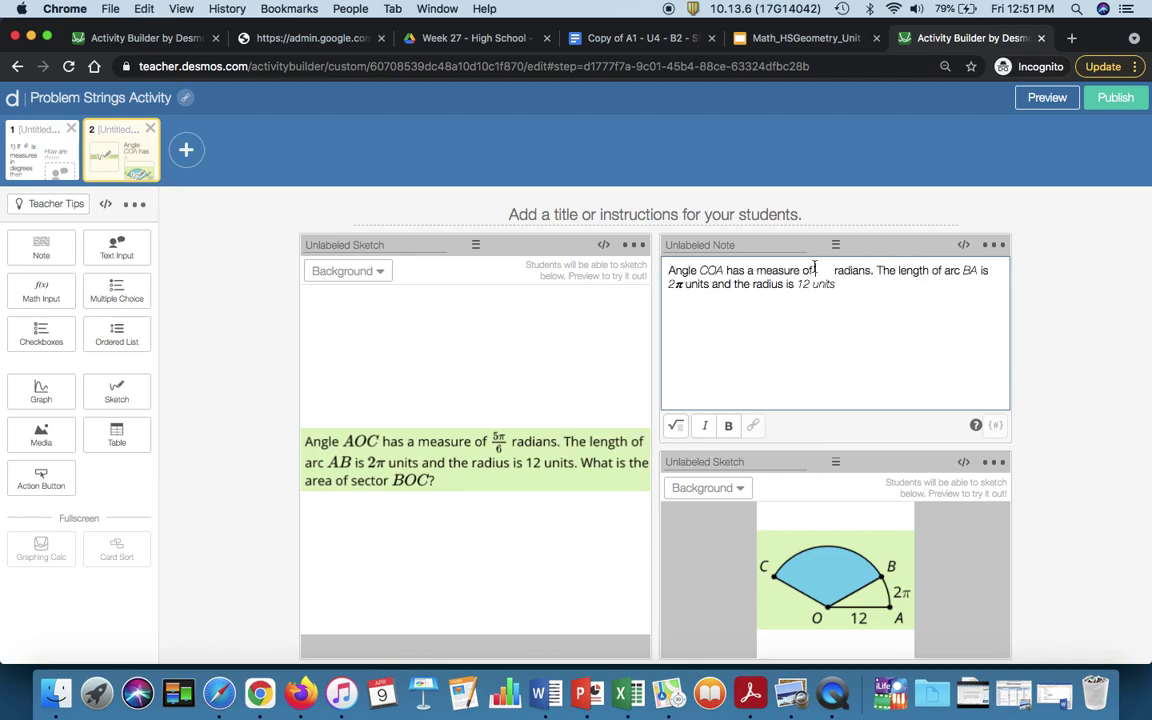
pyautogui.click(675, 425)
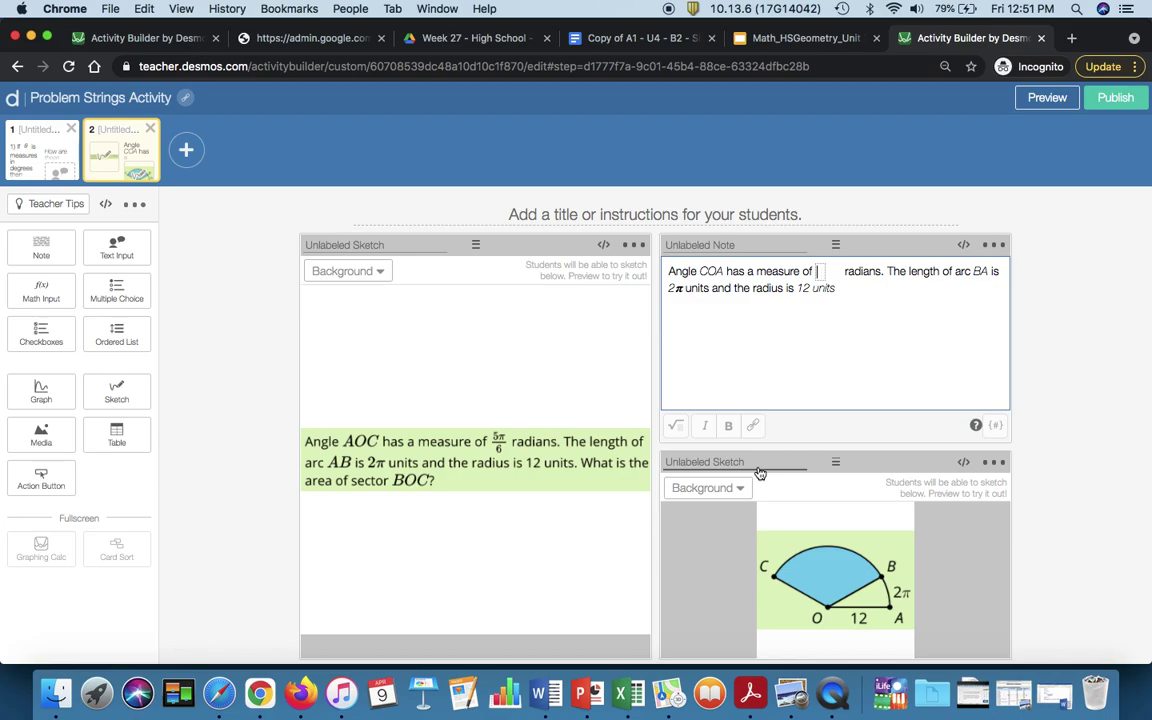
pyautogui.write('5pi')
pyautogui.write('/6')
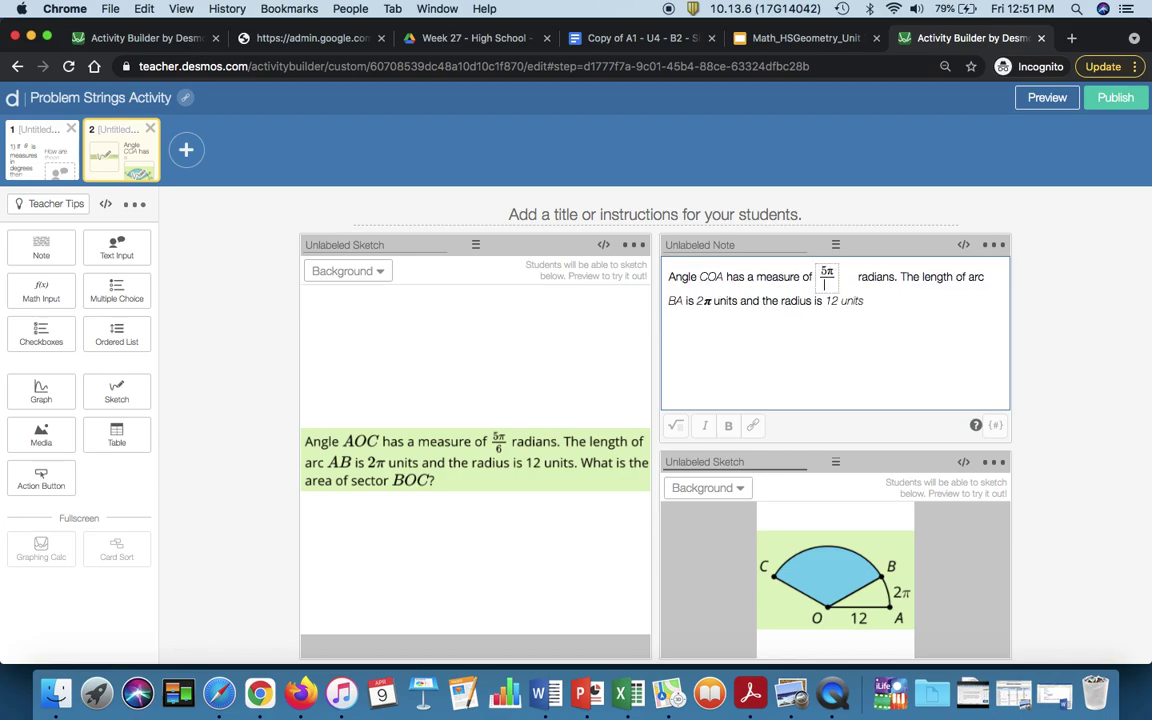
pyautogui.click(857, 278)
pyautogui.press('BackSpace')
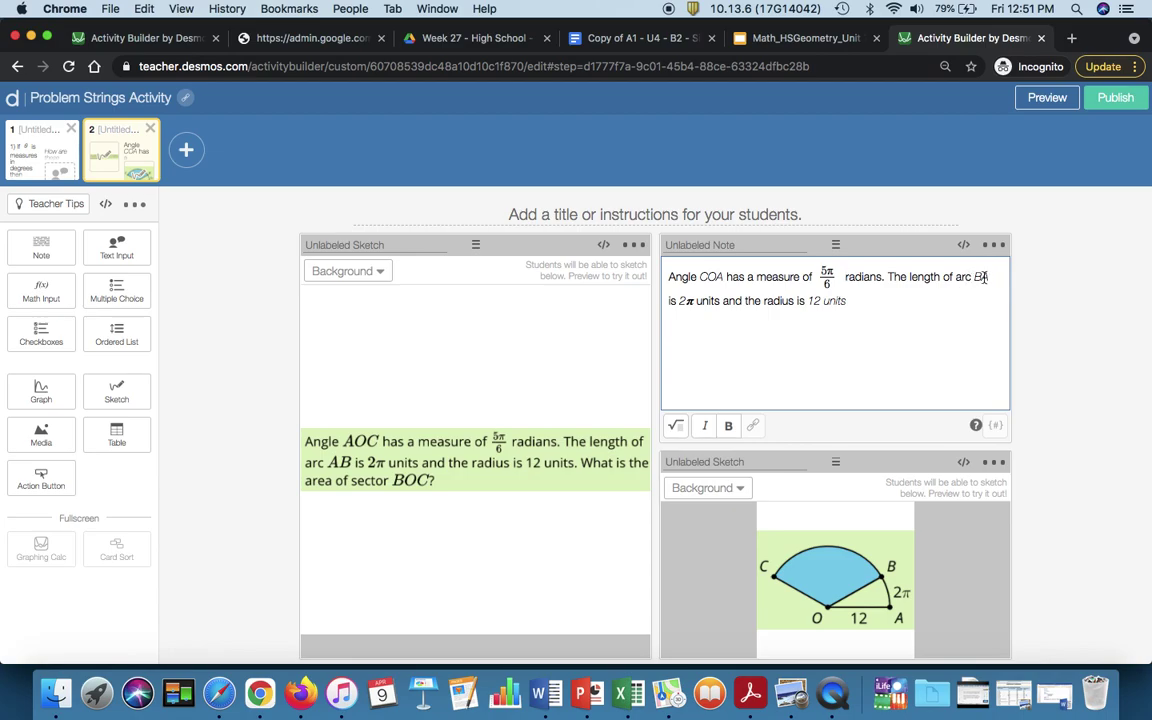
pyautogui.click(982, 277)
pyautogui.press('BackSpace')
pyautogui.write('B')
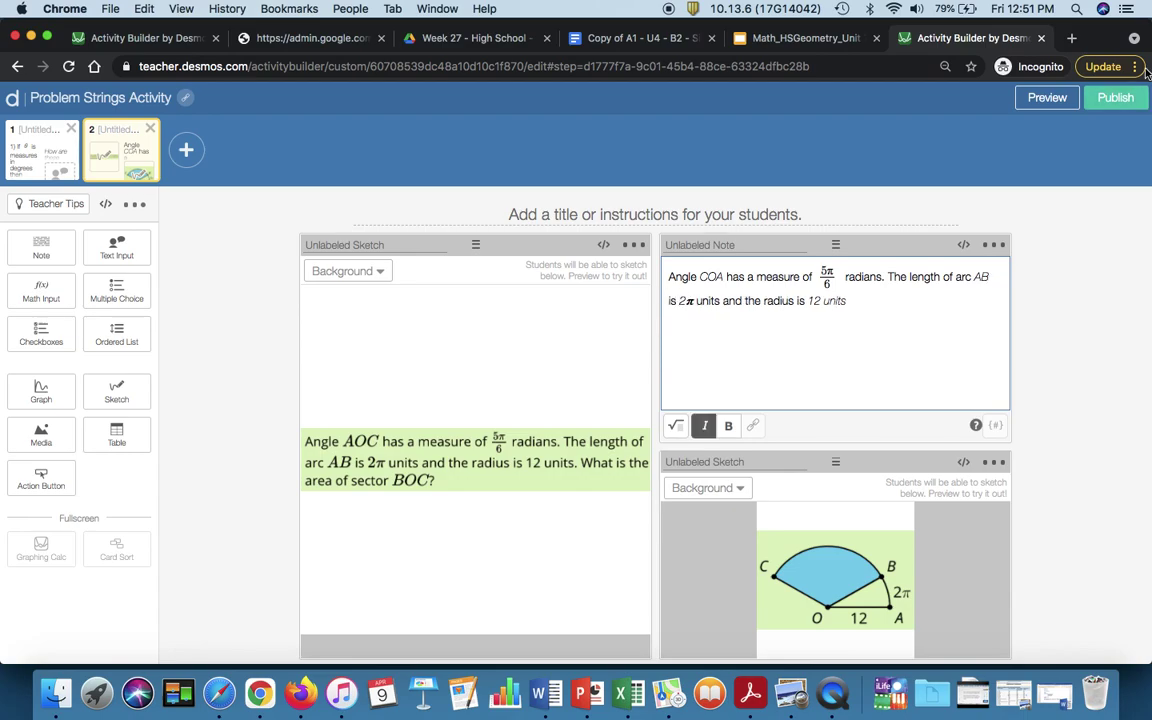
# Paste the 'area of sector BOC' question from the slides after the problem text.
pyautogui.click(805, 40)
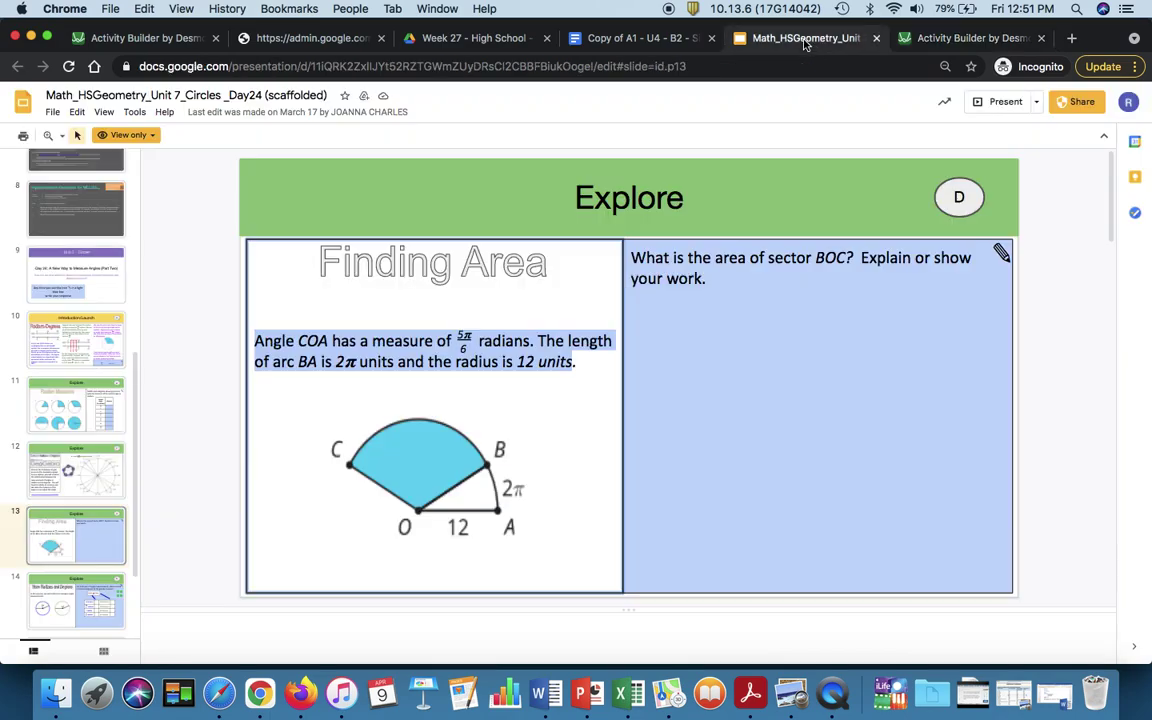
pyautogui.moveTo(706, 280); pyautogui.dragTo(633, 258)
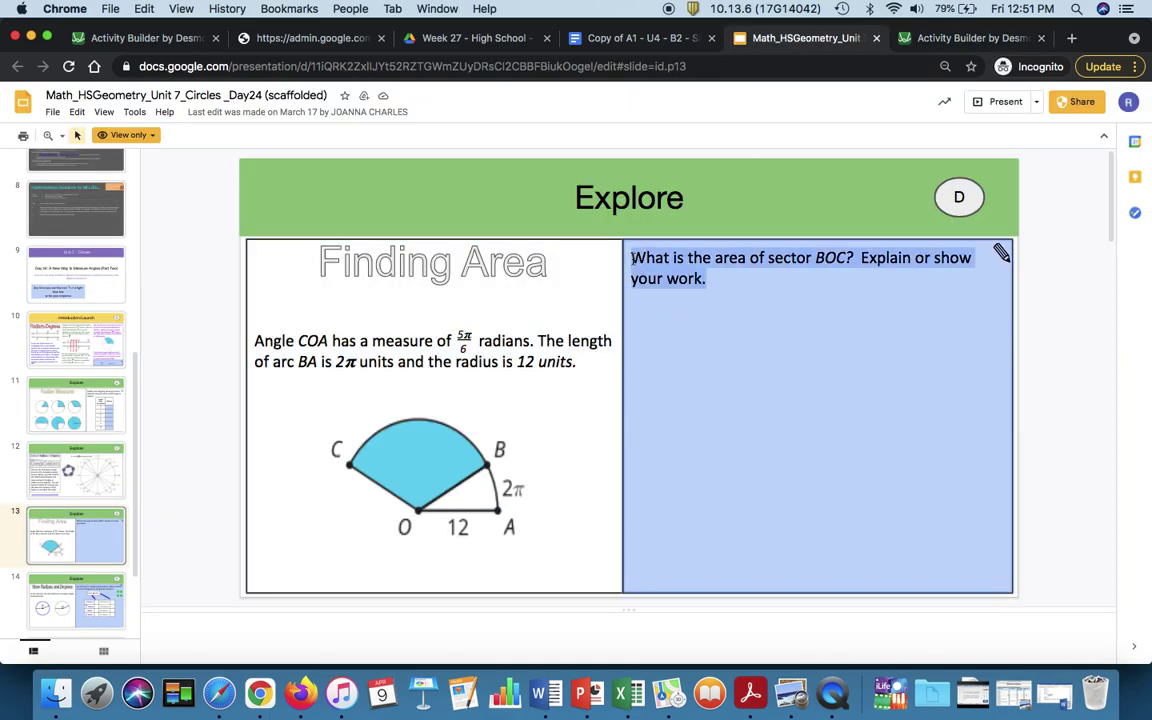
pyautogui.press('super+c')
pyautogui.click(962, 39)
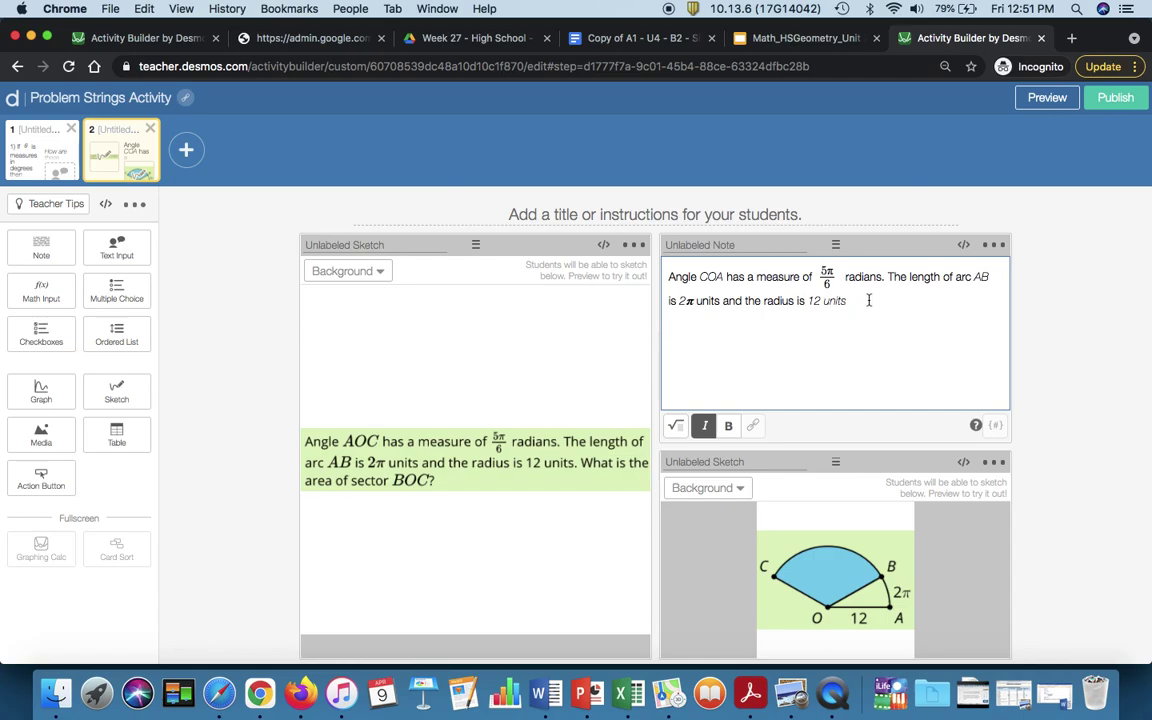
pyautogui.press('super+v')
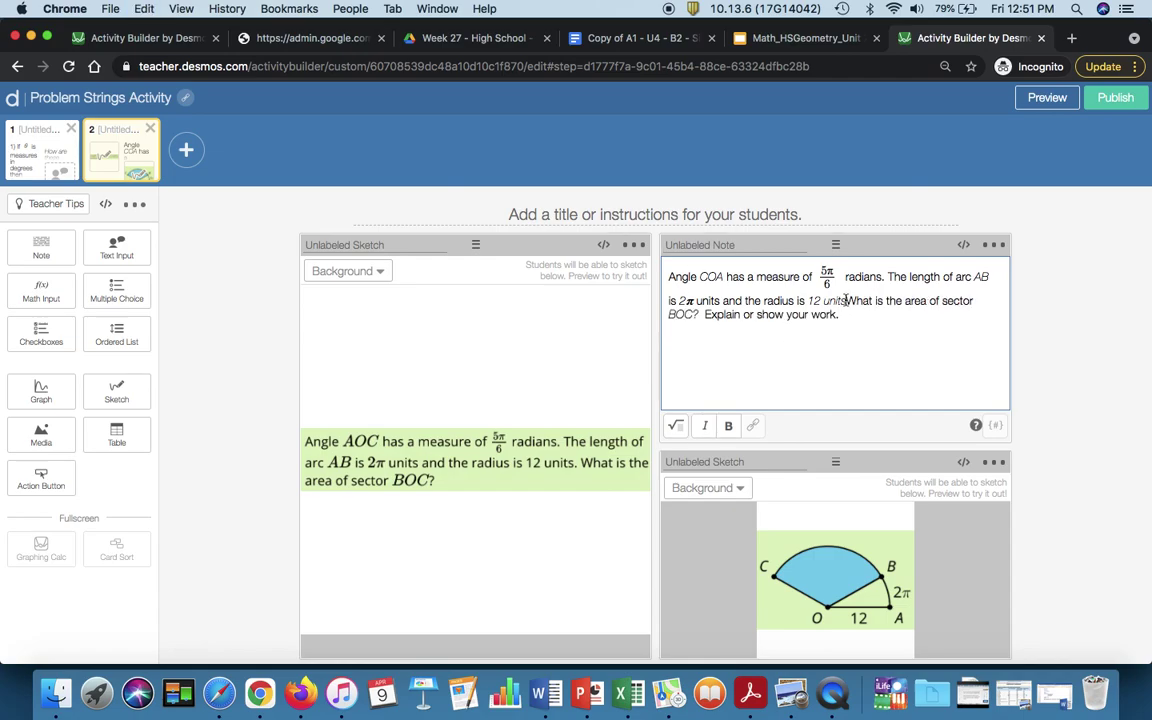
pyautogui.click(846, 300)
# Delete the duplicate problem-text sketch from screen 2 and check the student preview.
pyautogui.click(633, 245)
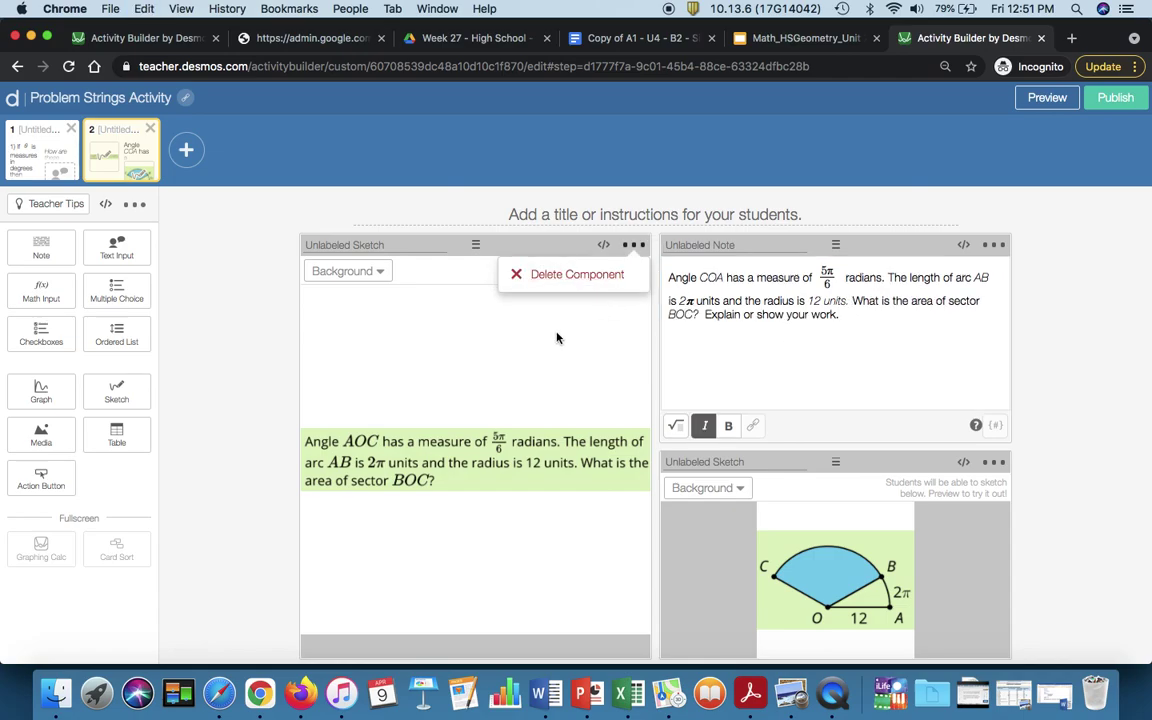
pyautogui.click(576, 276)
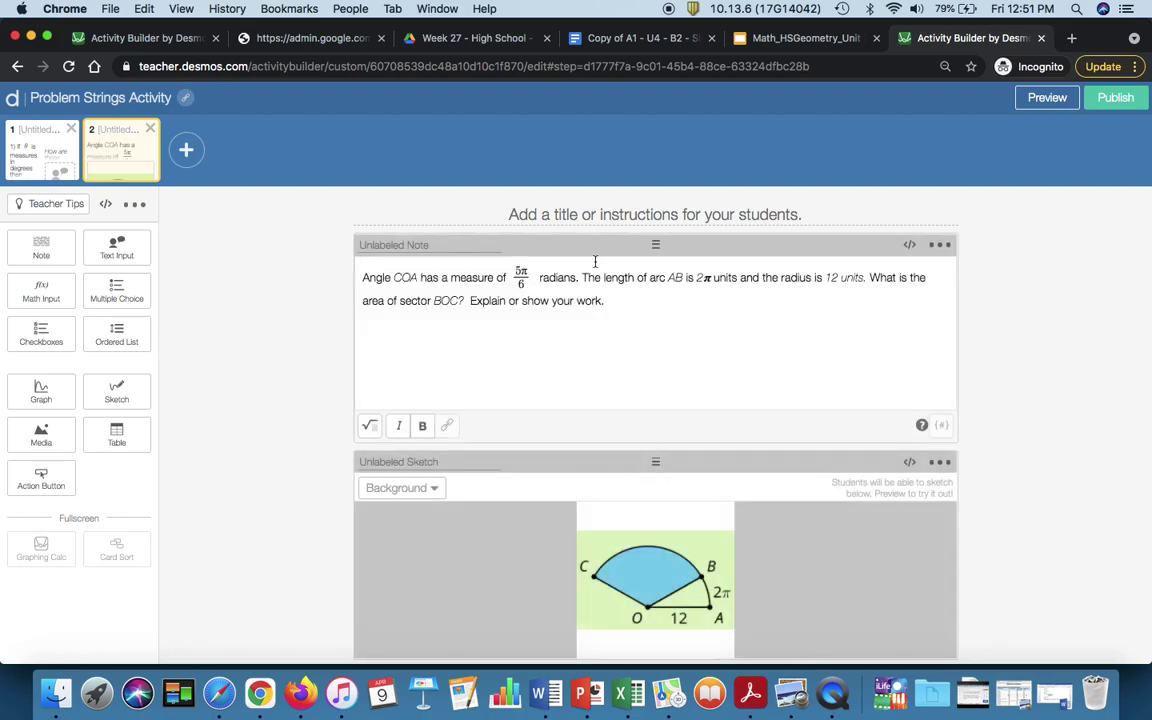
pyautogui.click(1047, 97)
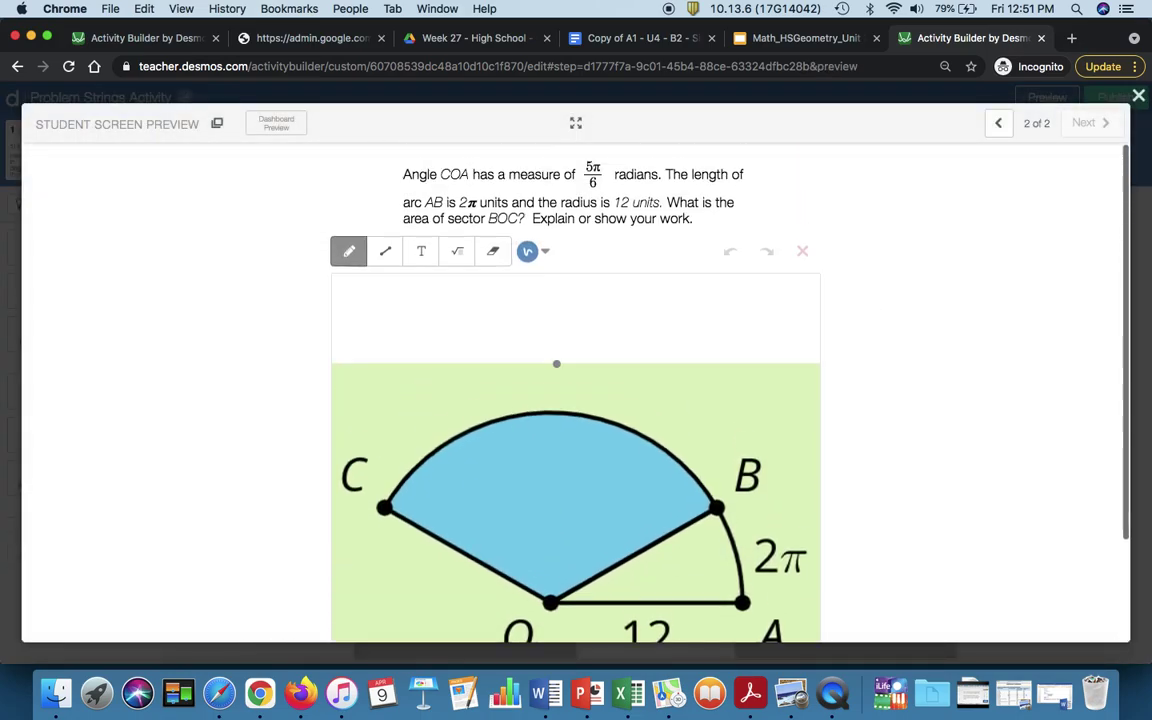
pyautogui.click(1138, 95)
pyautogui.click(116, 100)
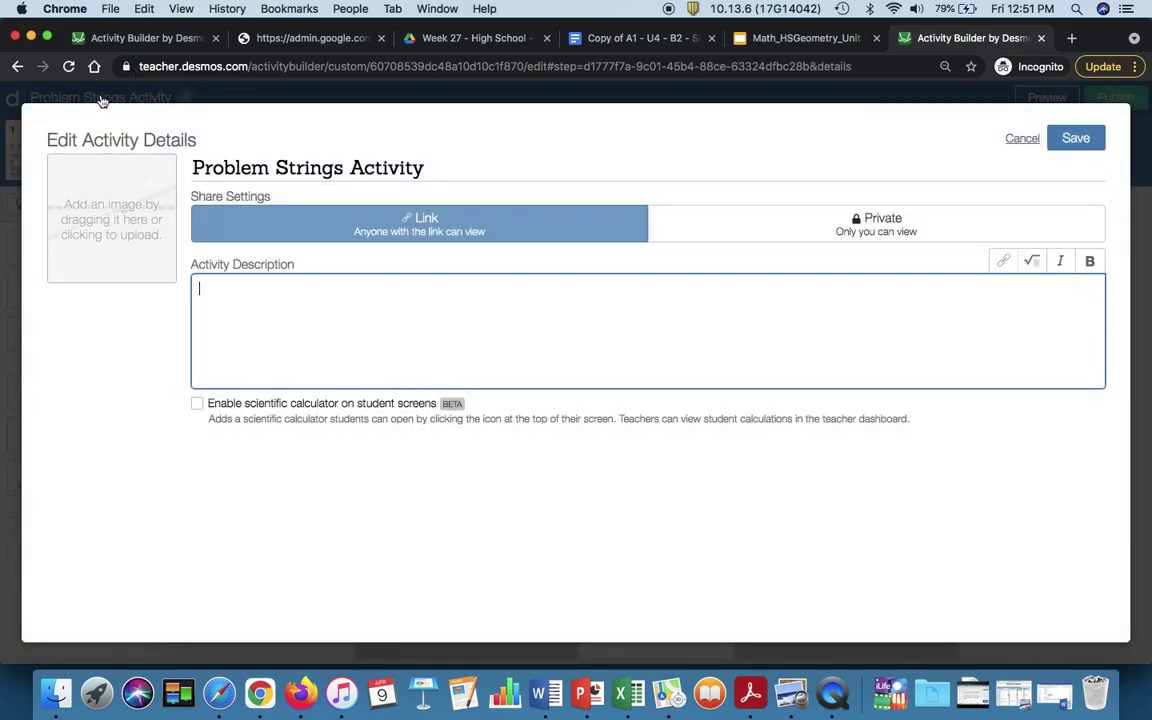
# Enable the scientific calculator on student screens, save, and verify it in the student preview.
pyautogui.click(197, 404)
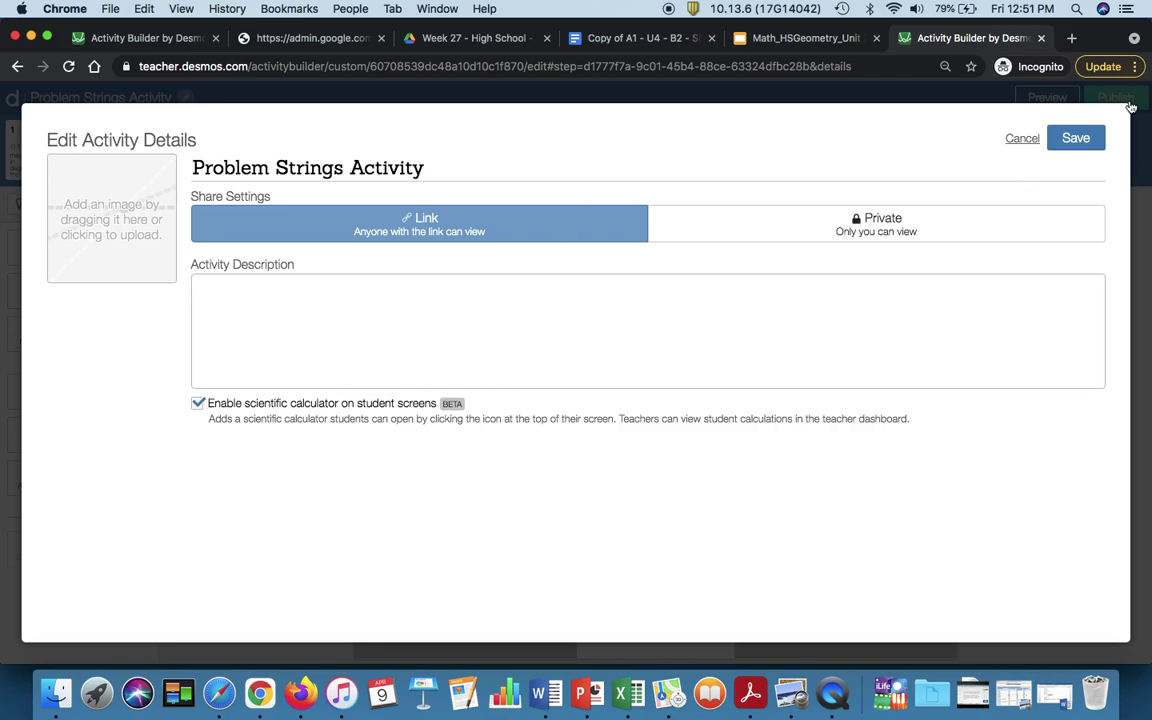
pyautogui.click(1075, 140)
pyautogui.click(1046, 98)
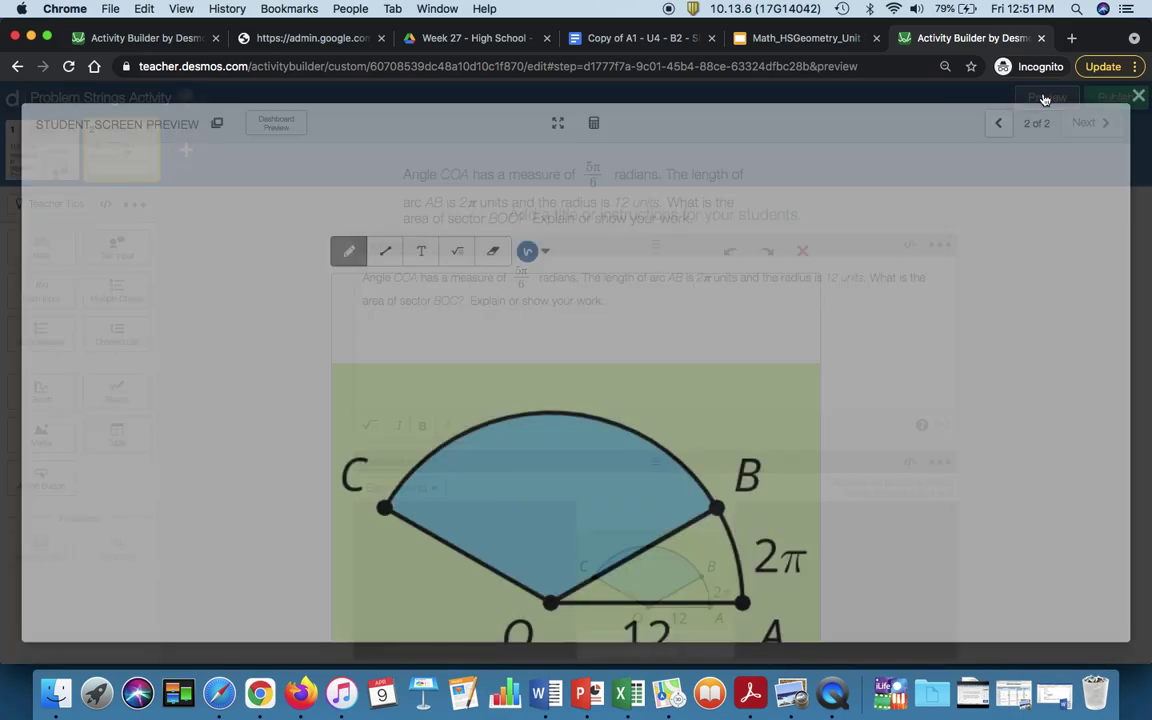
pyautogui.click(594, 122)
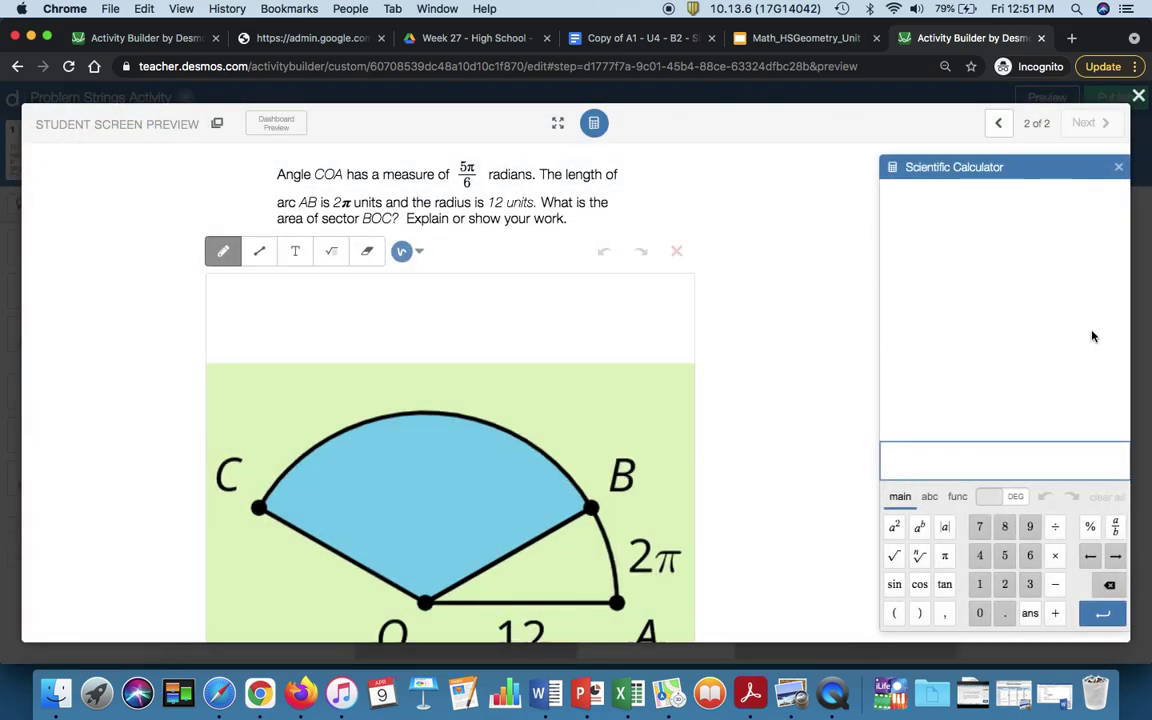
pyautogui.click(1119, 168)
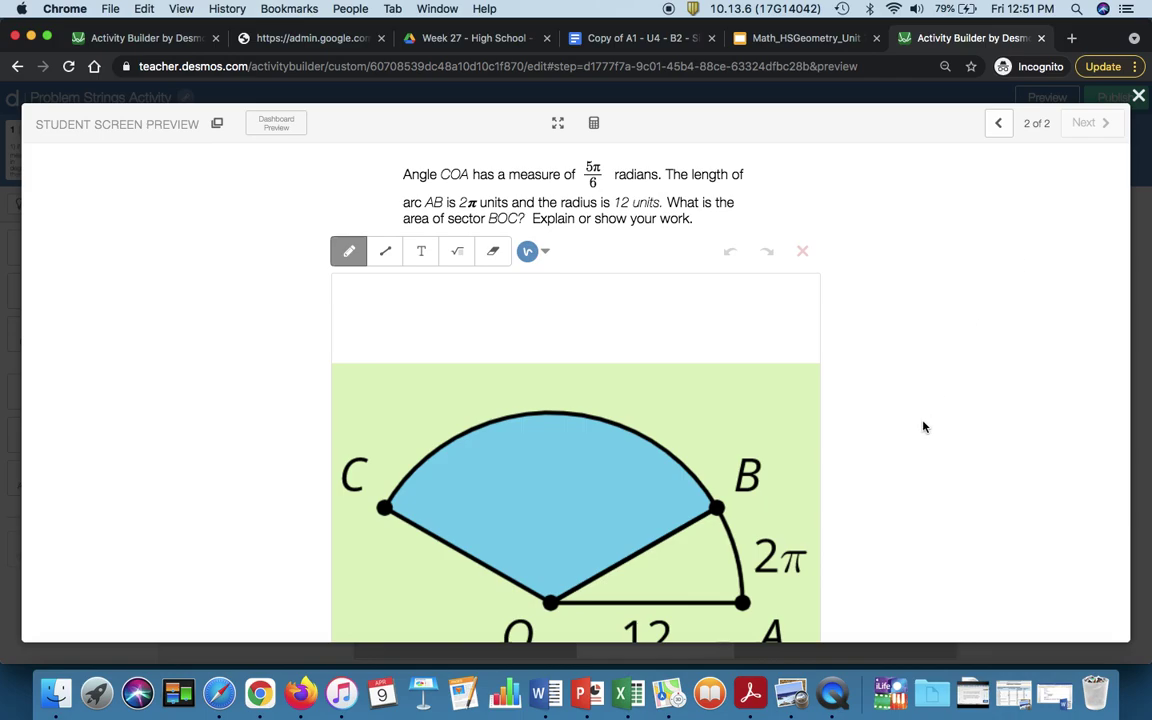
pyautogui.scroll(-1, 918, 432)
pyautogui.scroll(1, 918, 432)
pyautogui.scroll(-1, 918, 432)
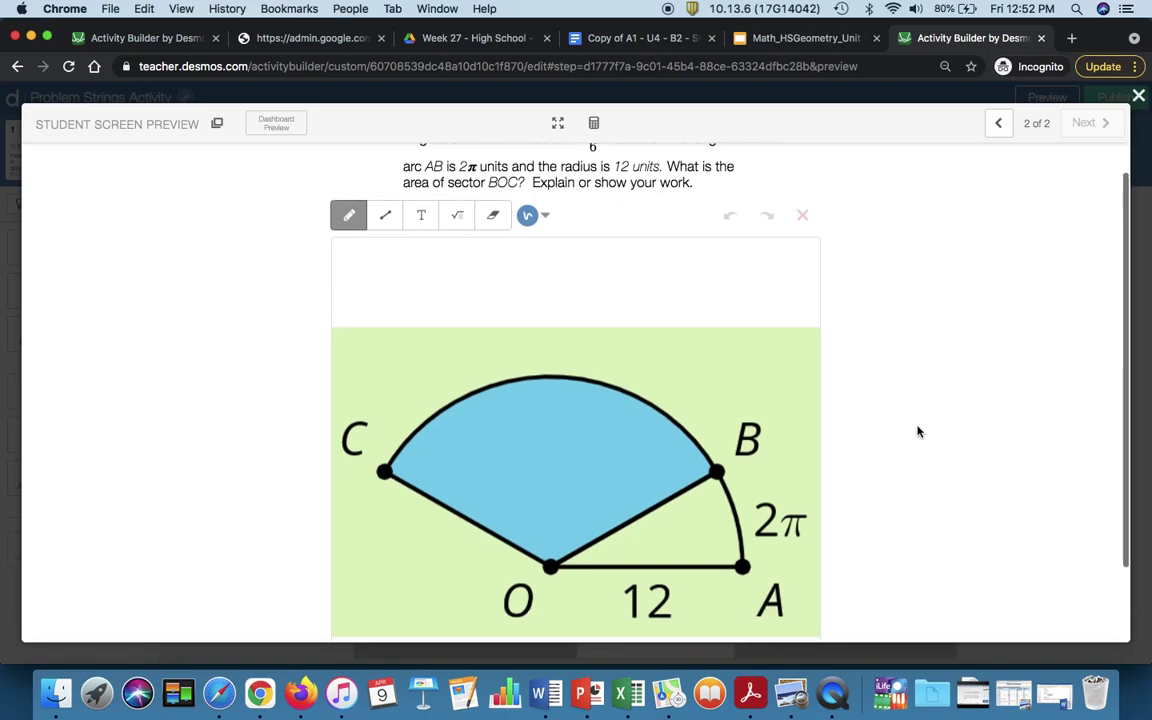
pyautogui.click(1138, 95)
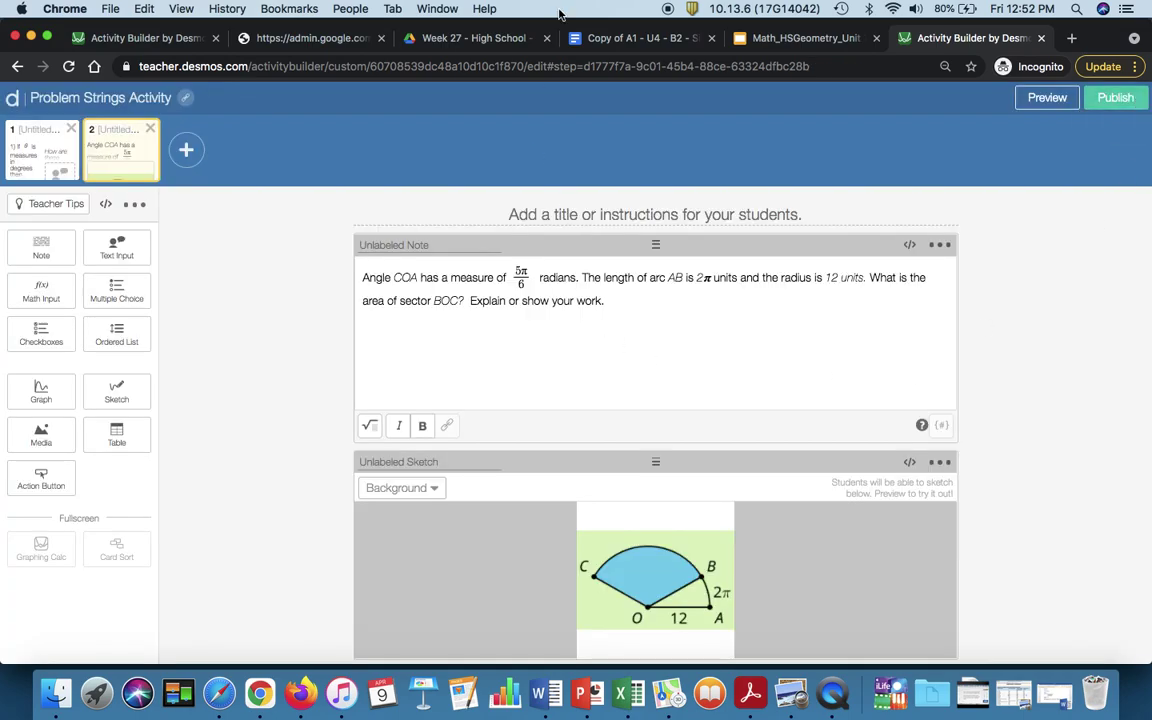
# Return to the student handout and scroll to the Application & Reflection ANALYZE question.
pyautogui.click(663, 38)
pyautogui.scroll(-1, 585, 328)
pyautogui.scroll(-10, 585, 328)
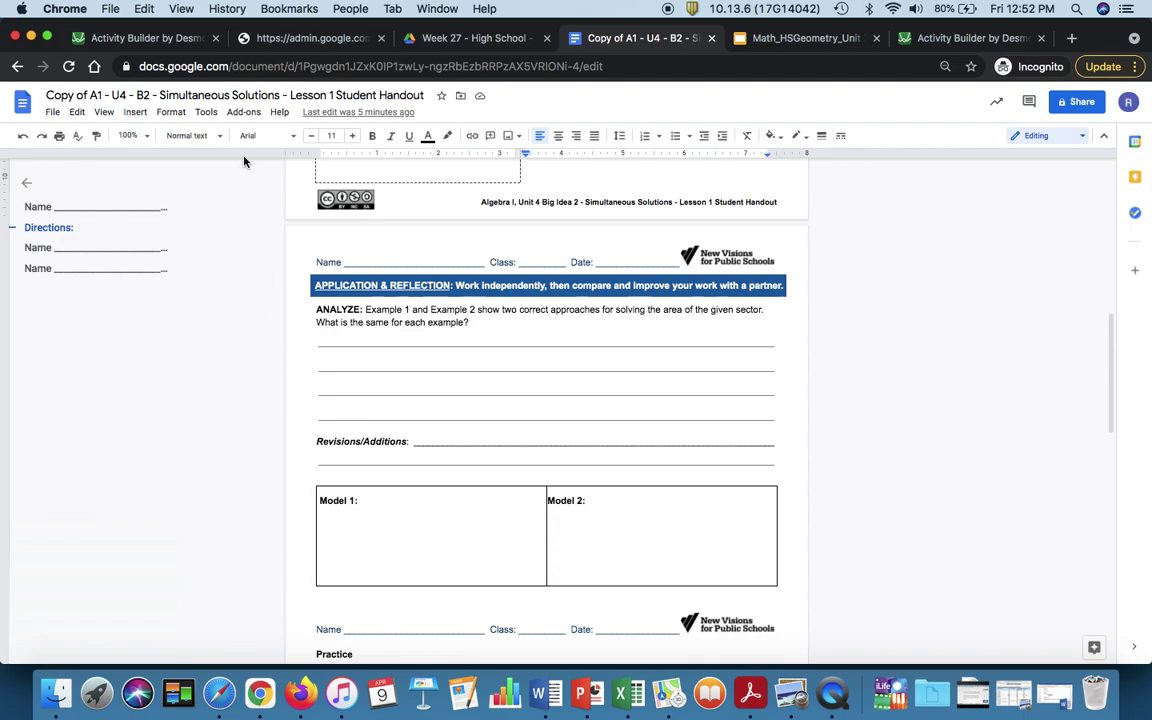
# Add screen 3 after screen 2 and paste the copied model exemplar components onto it.
pyautogui.click(152, 38)
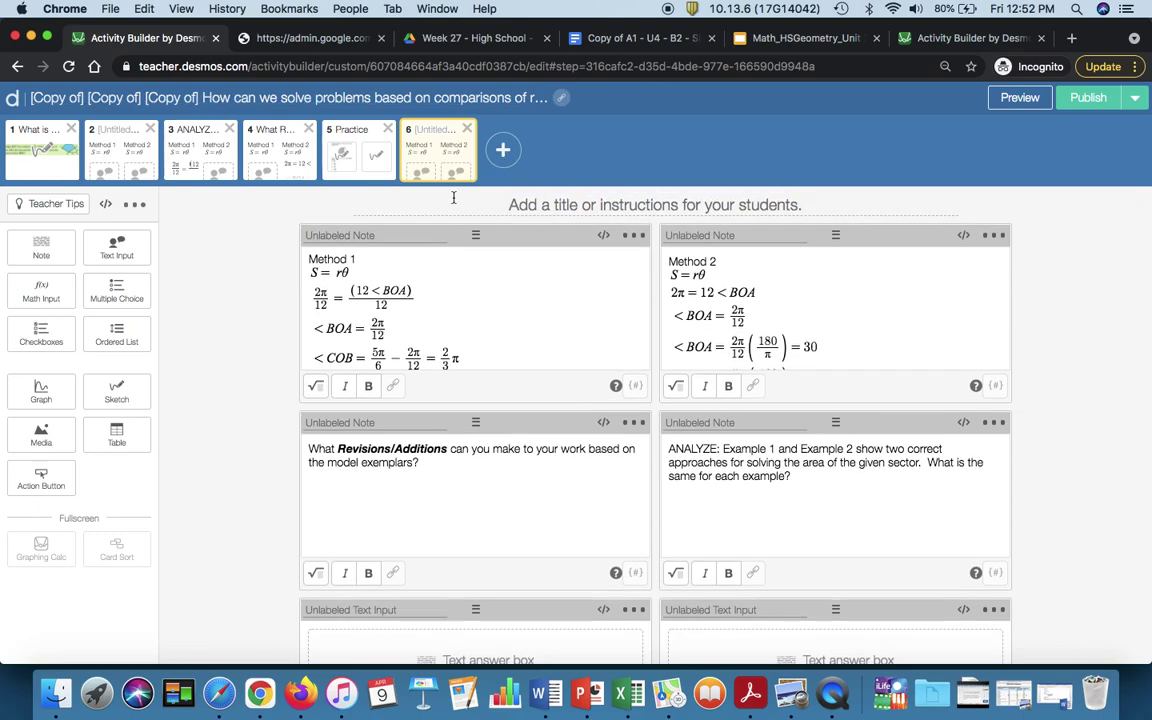
pyautogui.click(975, 39)
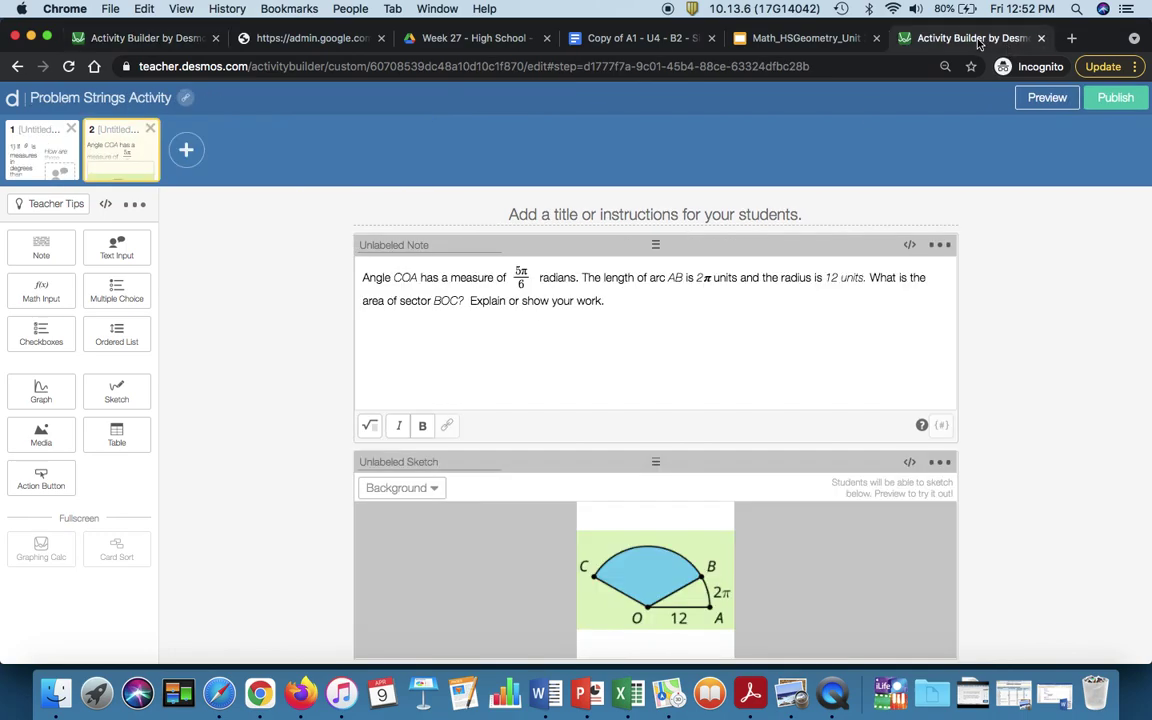
pyautogui.click(186, 149)
pyautogui.press('super+v')
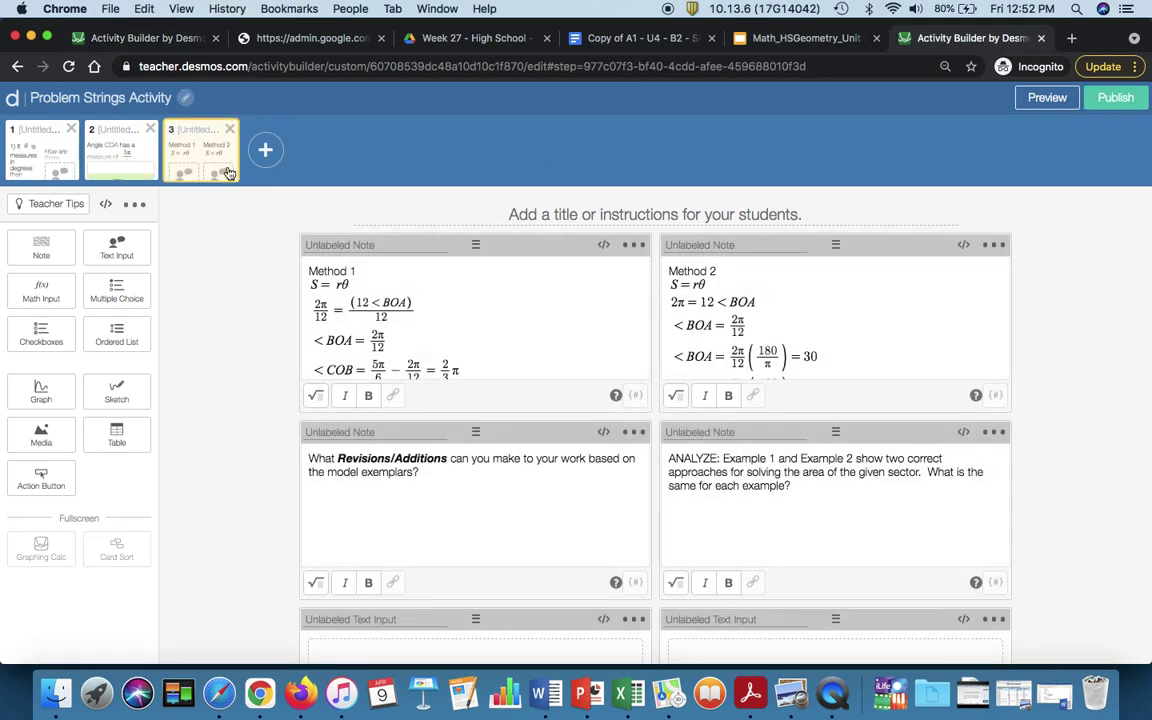
pyautogui.scroll(-2, 549, 446)
pyautogui.scroll(2, 549, 444)
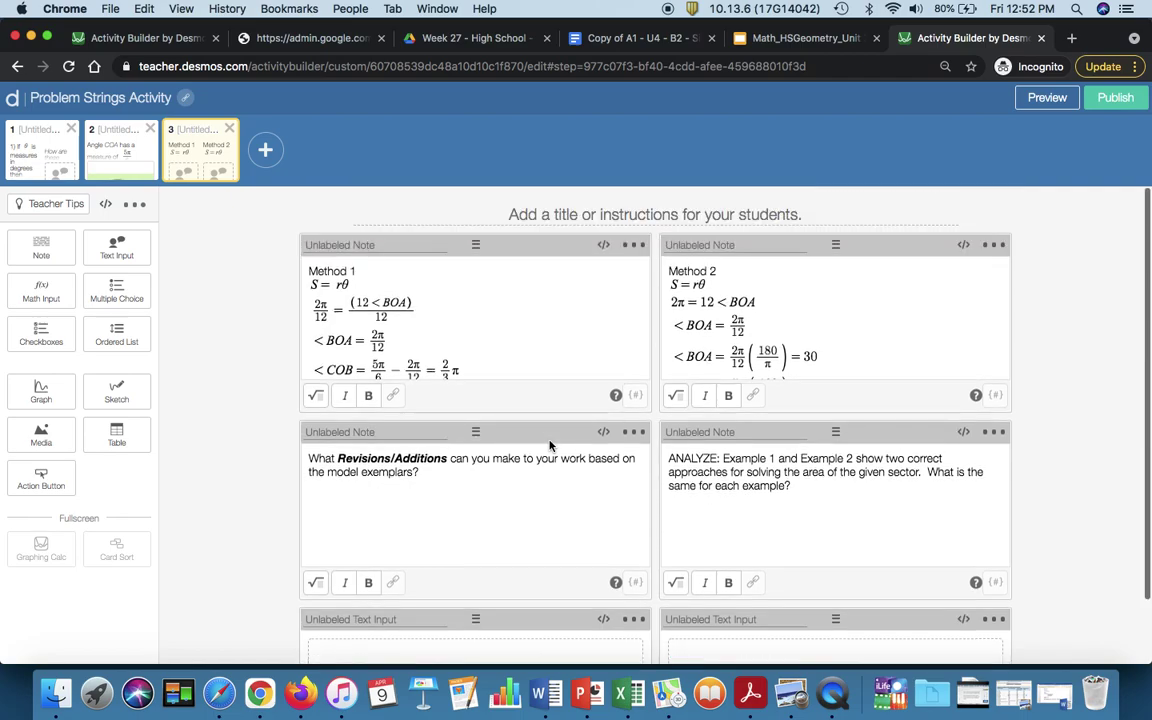
# Check screen 3 in the student preview, then return to the source activity.
pyautogui.click(1040, 98)
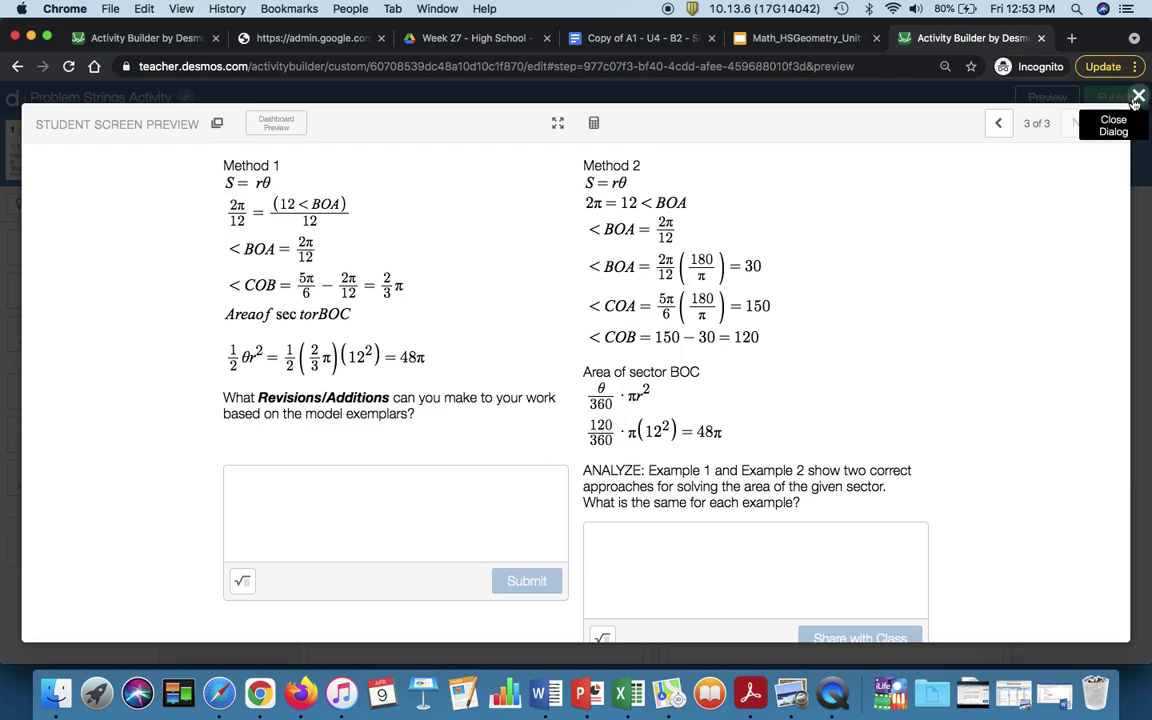
pyautogui.press('super+a')
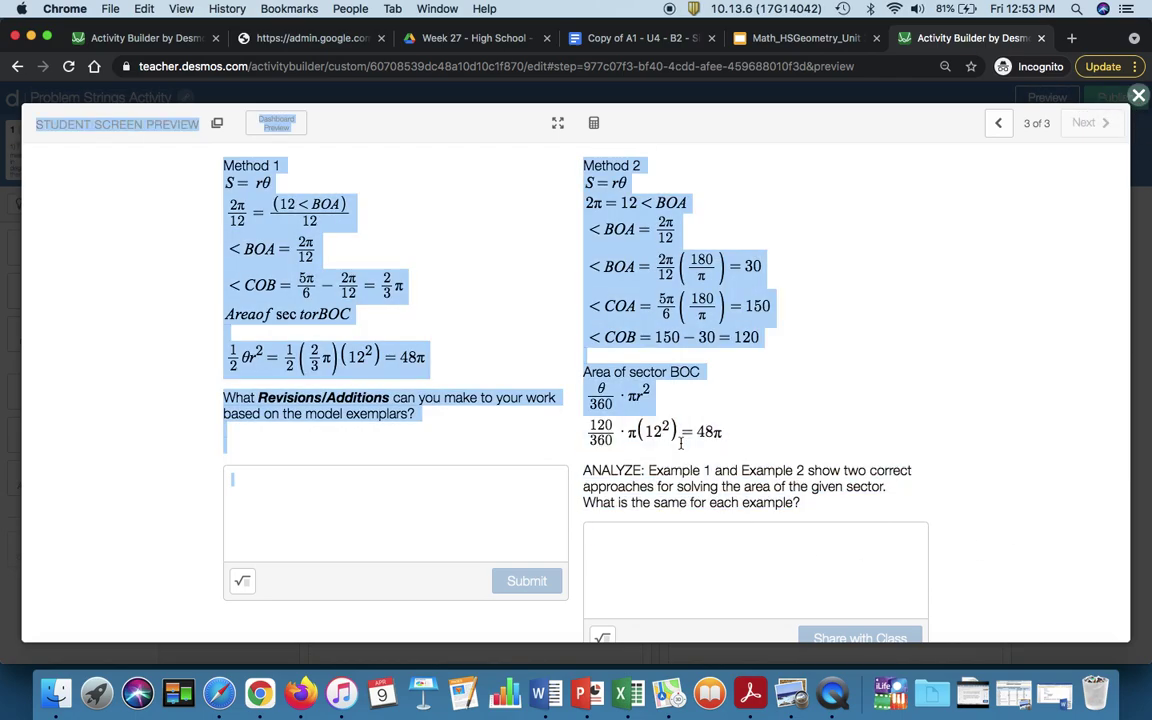
pyautogui.click(648, 113)
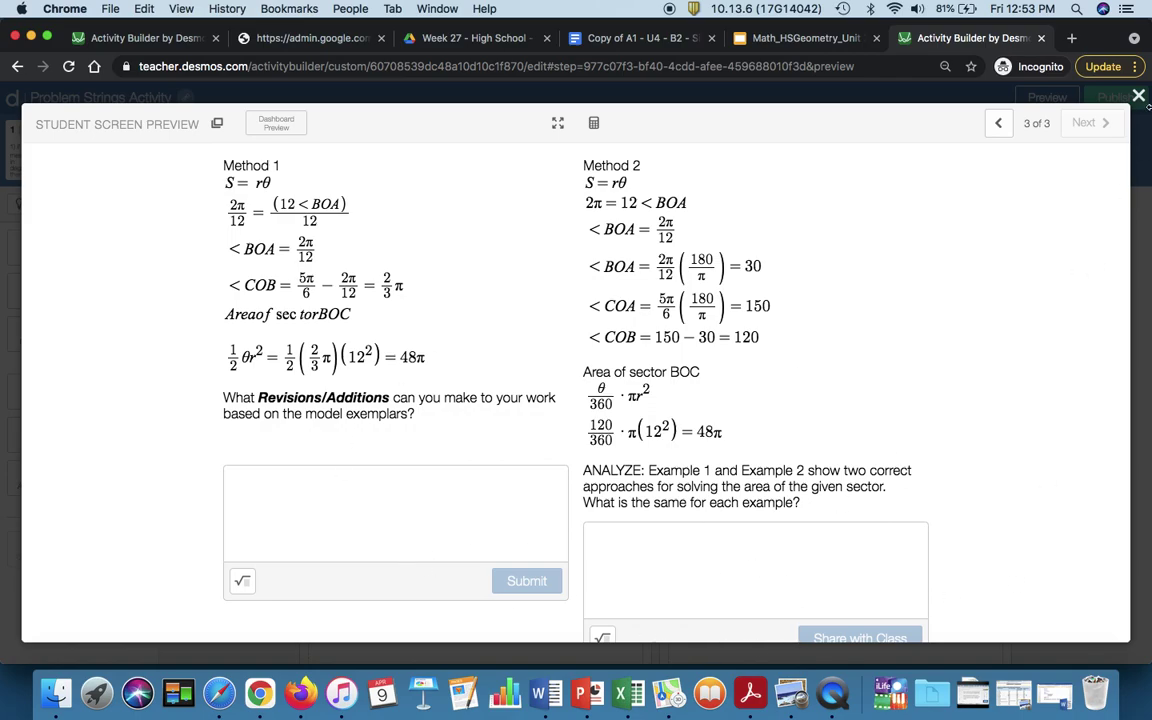
pyautogui.click(1020, 84)
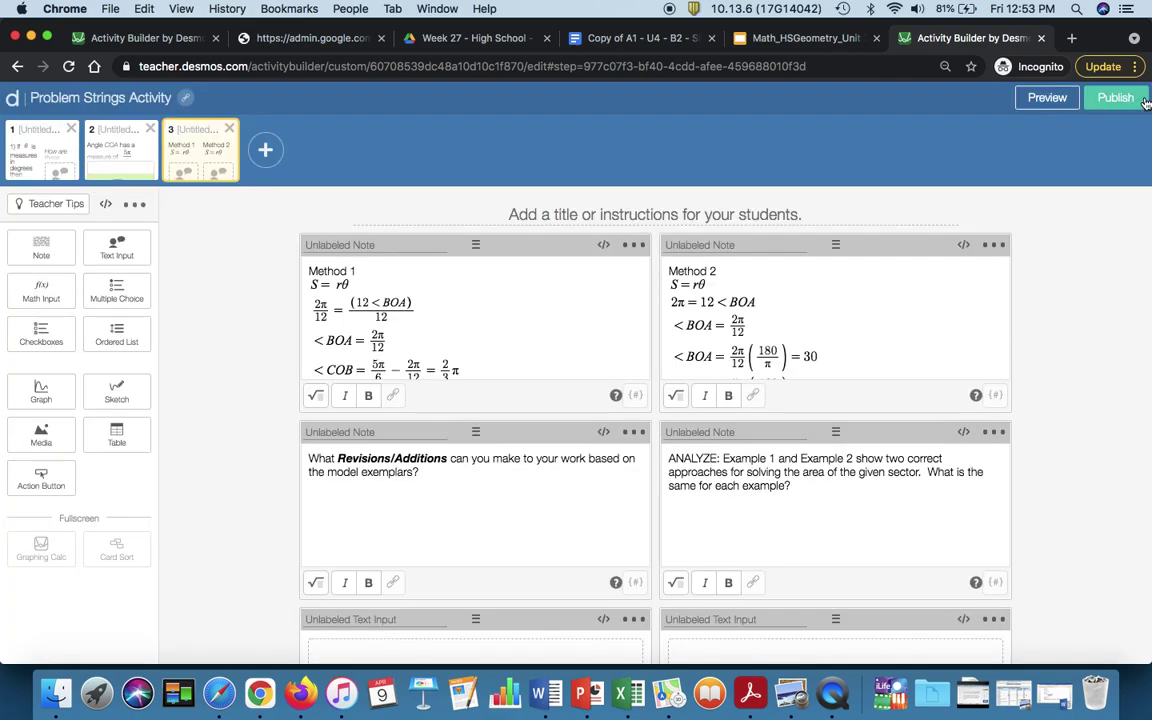
pyautogui.click(125, 38)
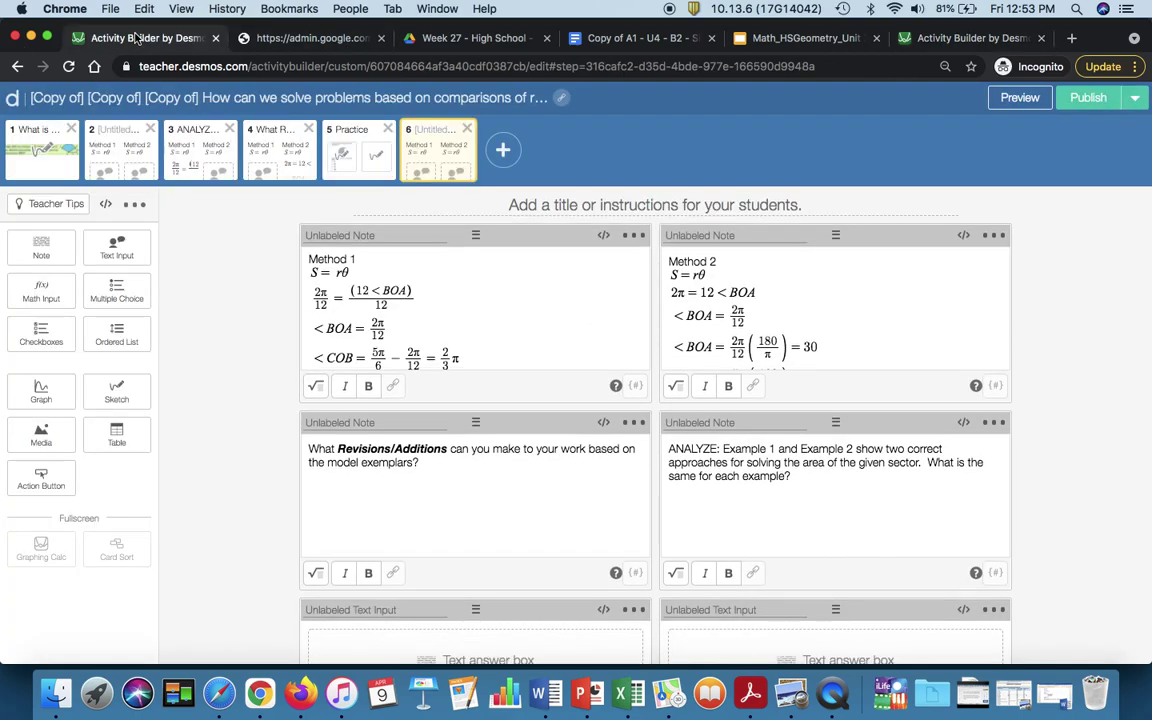
# Add screen 4 with the ANALYZE question pasted from the source activity and preview it.
pyautogui.click(185, 150)
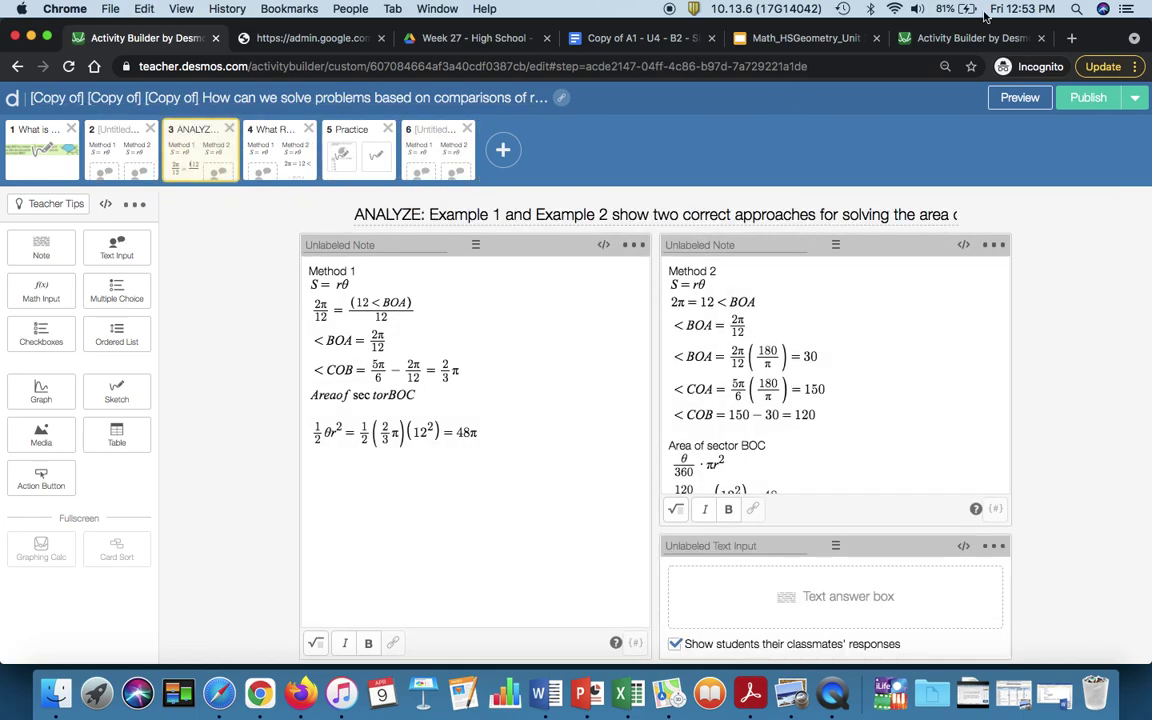
pyautogui.click(957, 40)
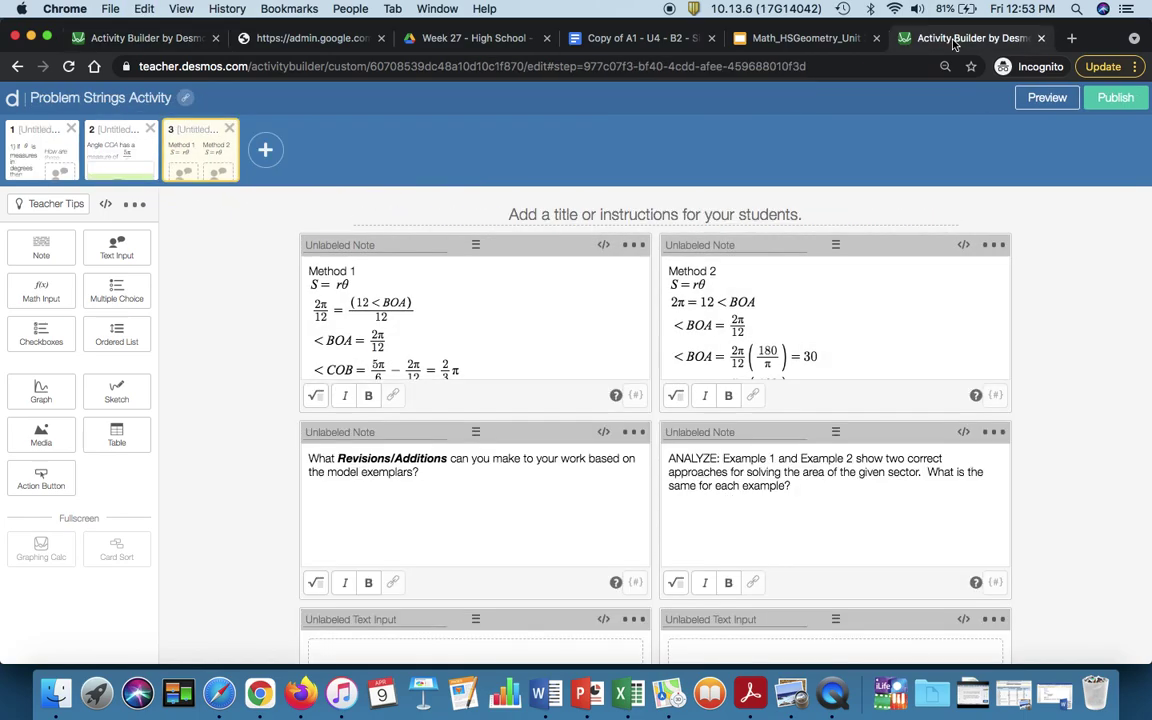
pyautogui.click(266, 149)
pyautogui.press('cmd+v')
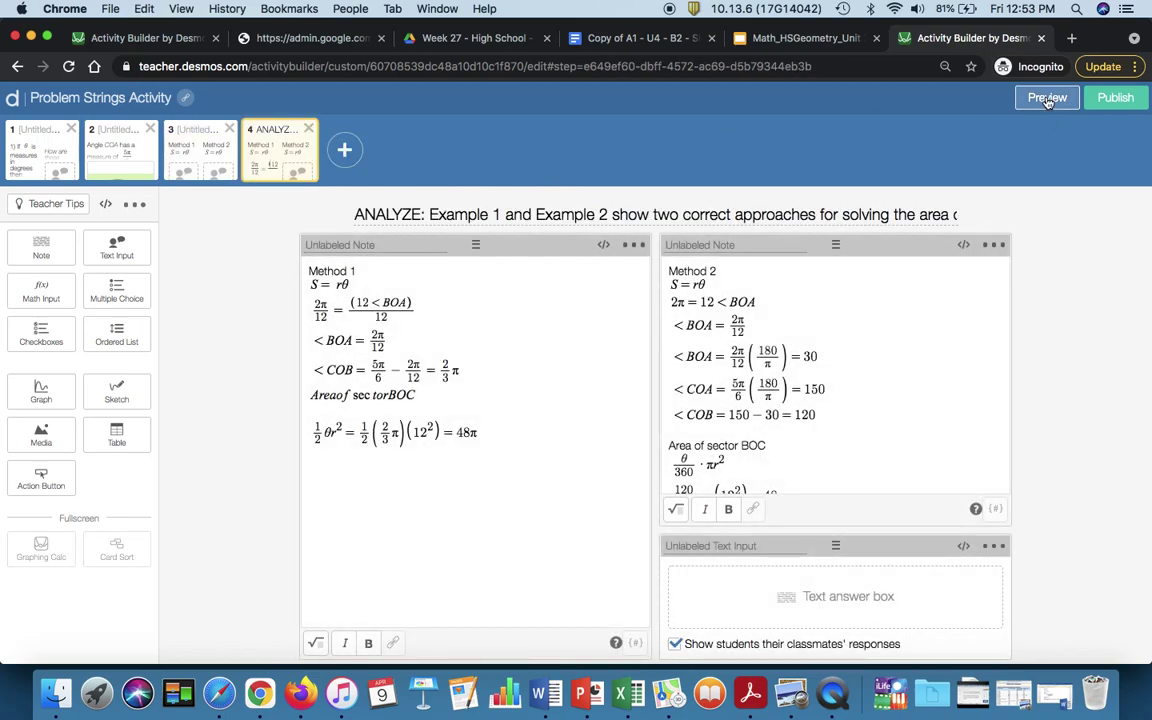
pyautogui.click(1047, 99)
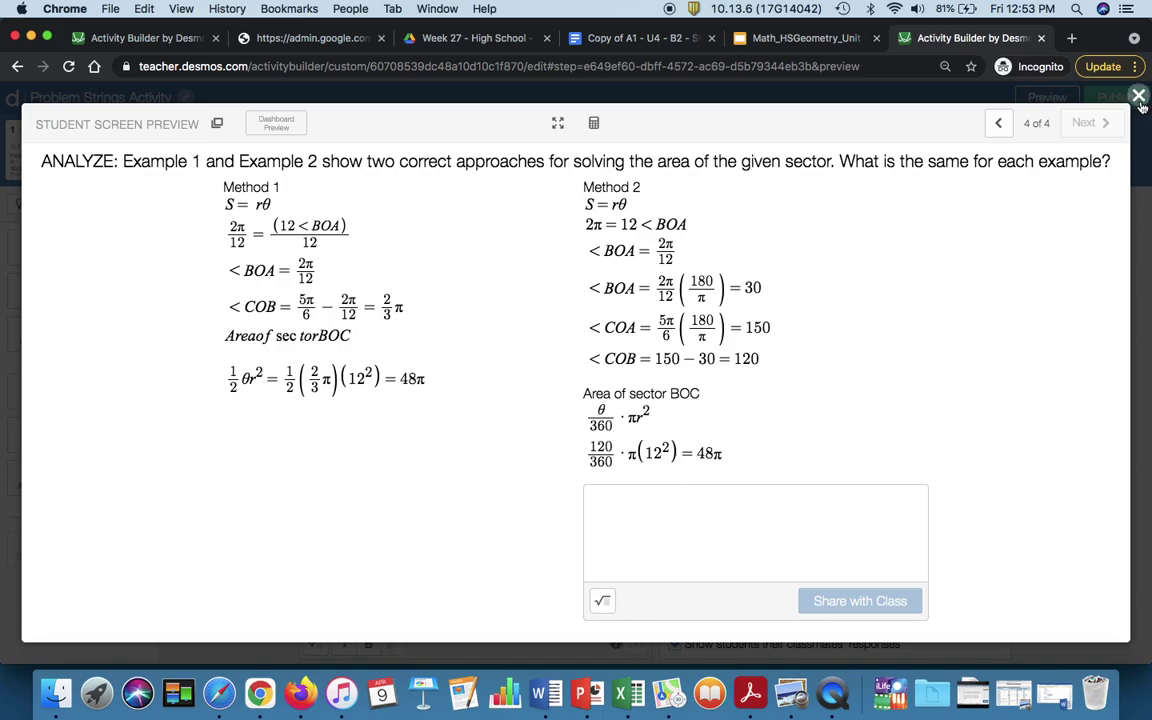
pyautogui.click(1028, 97)
# Add screen 5 with the Revisions/Additions question pasted from the source activity.
pyautogui.click(344, 149)
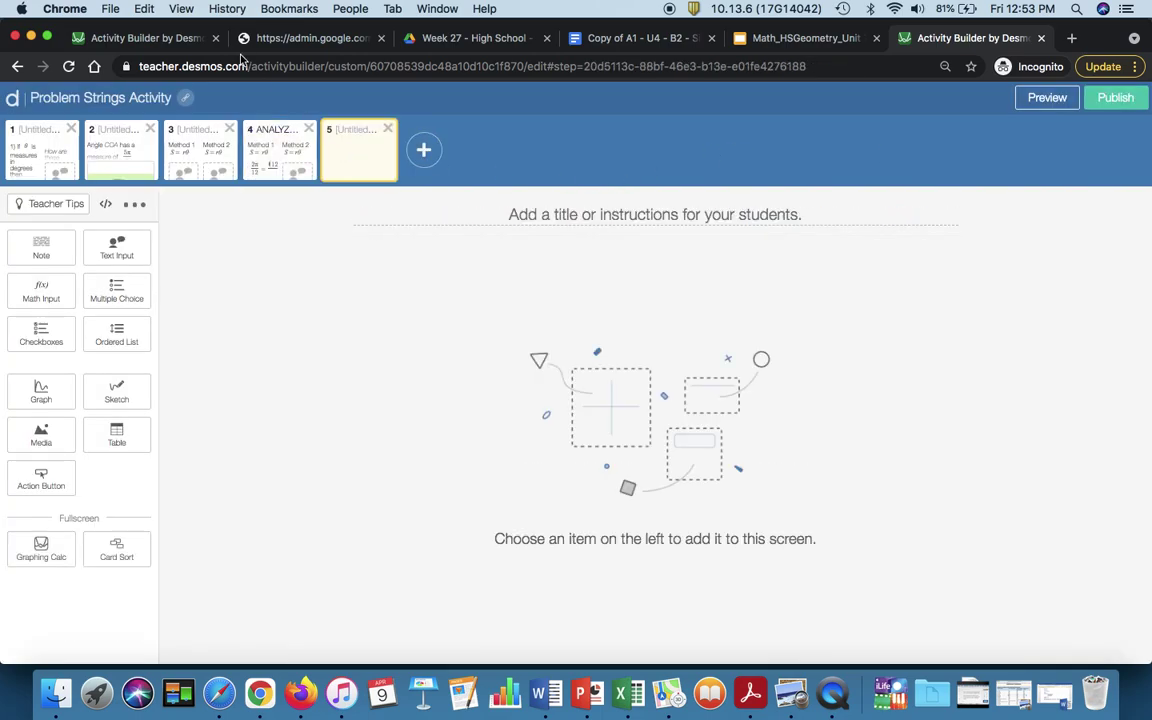
pyautogui.click(163, 37)
pyautogui.click(259, 153)
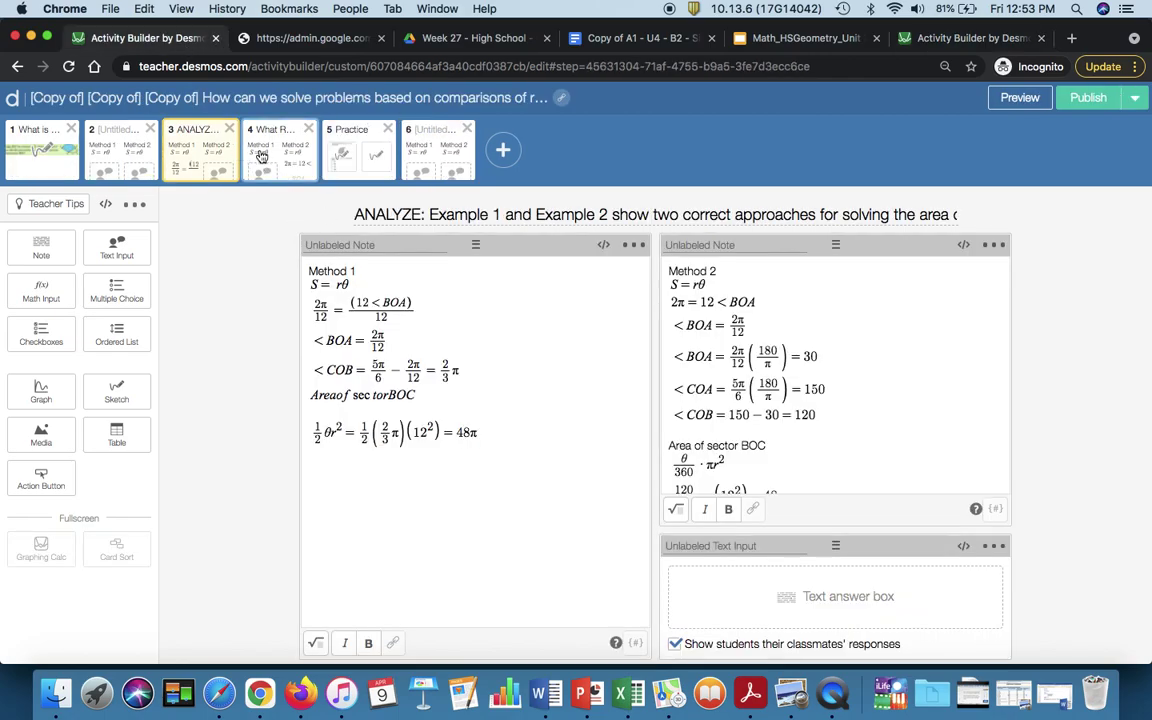
pyautogui.hotkey('ctrl', 'shift', 'Tab')
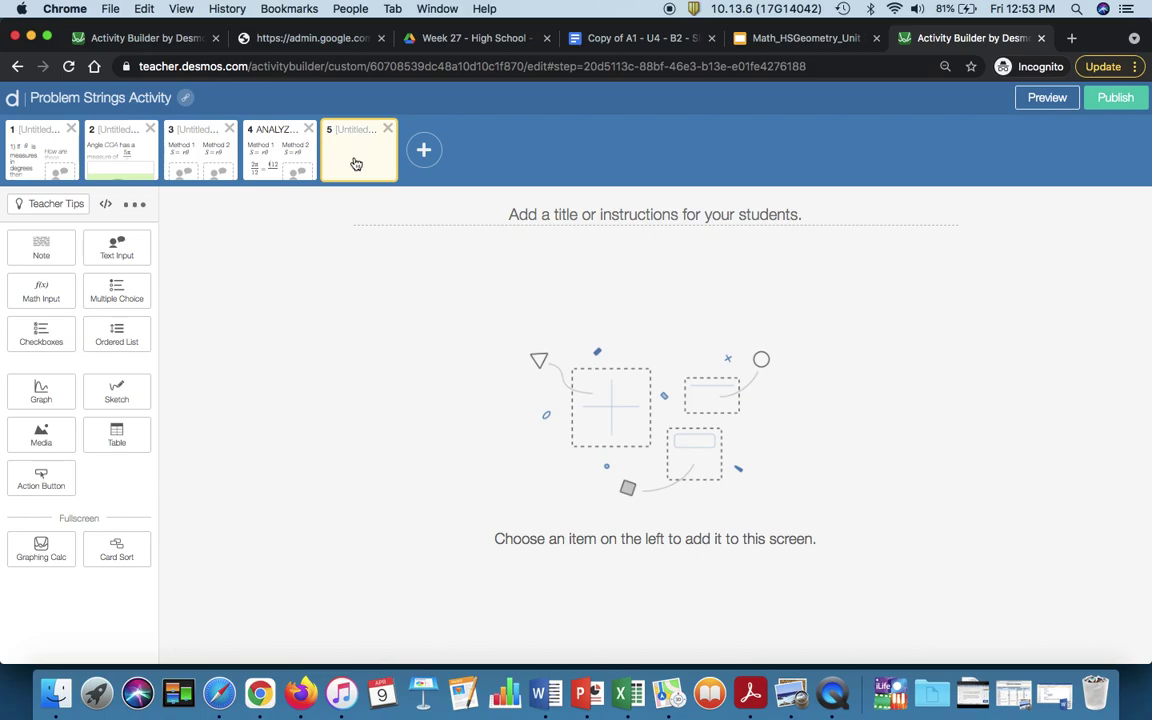
pyautogui.press('super+v')
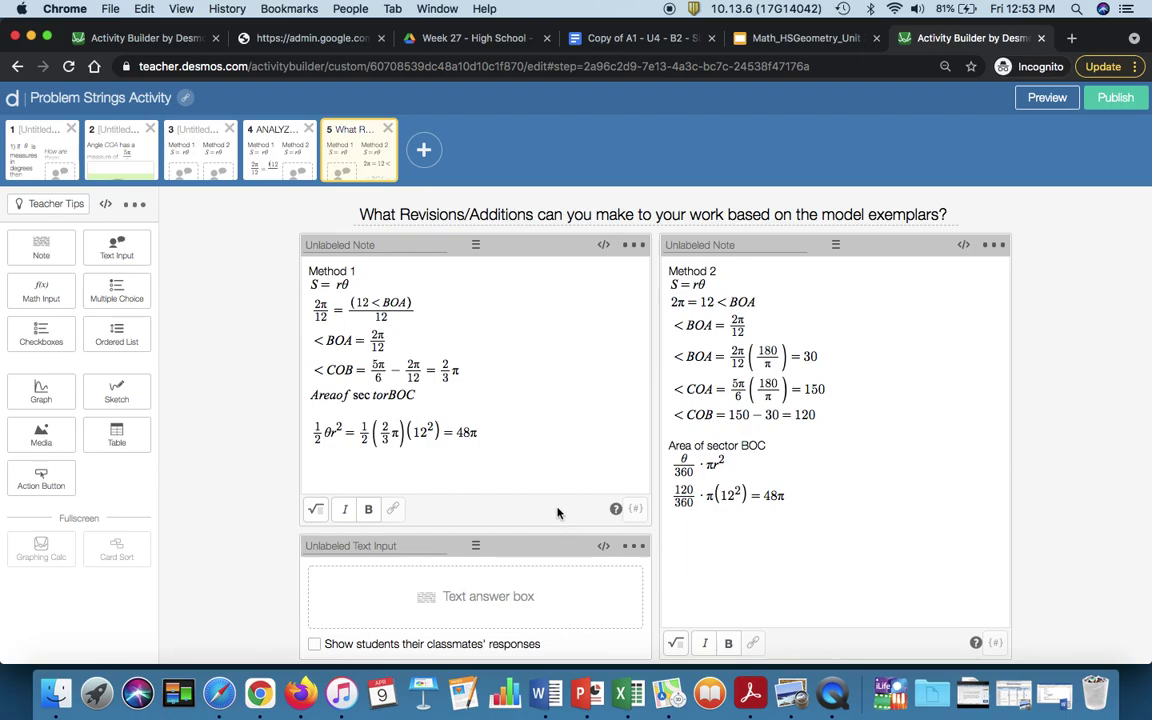
pyautogui.hotkey('ctrl', 'Up')
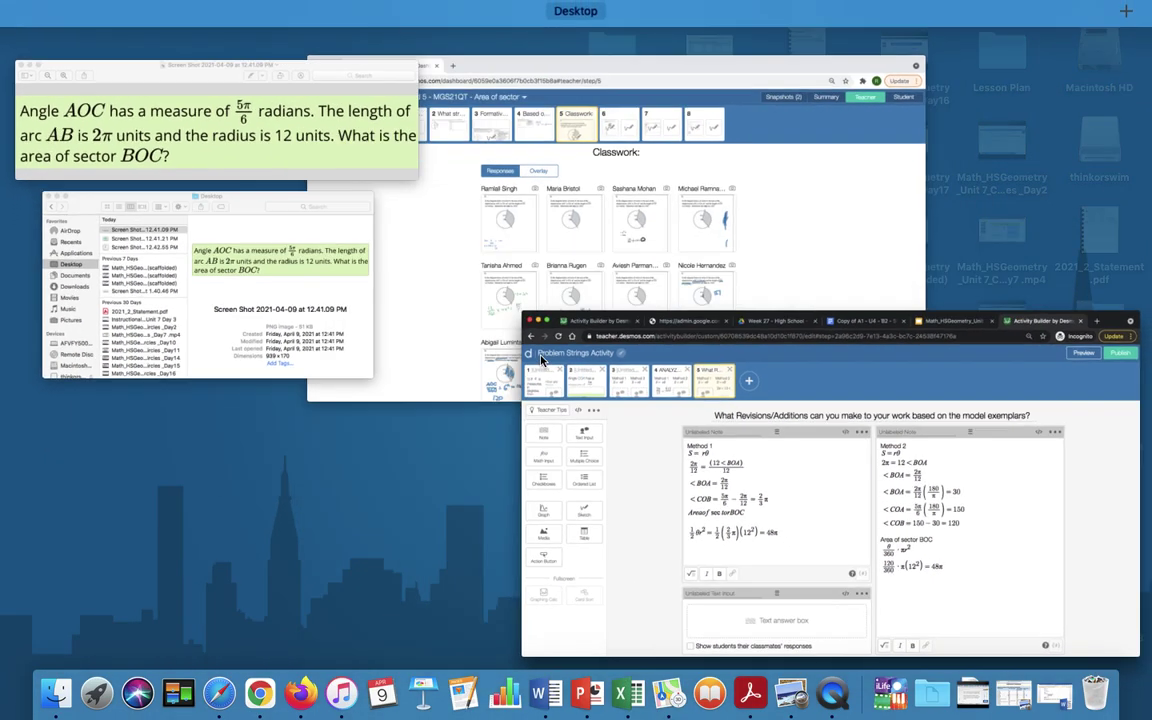
# On the Teacher Dashboard, take snapshots of two students' sector-area work.
pyautogui.click(569, 238)
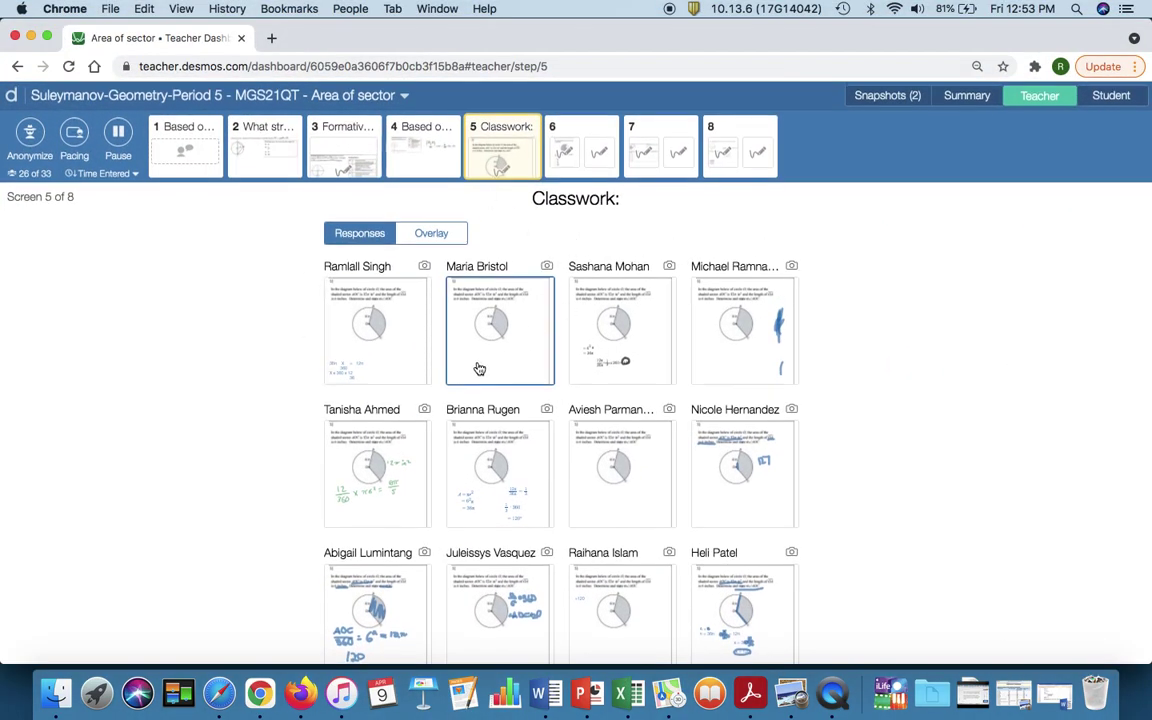
pyautogui.scroll(-2, 478, 368)
pyautogui.scroll(-3, 478, 368)
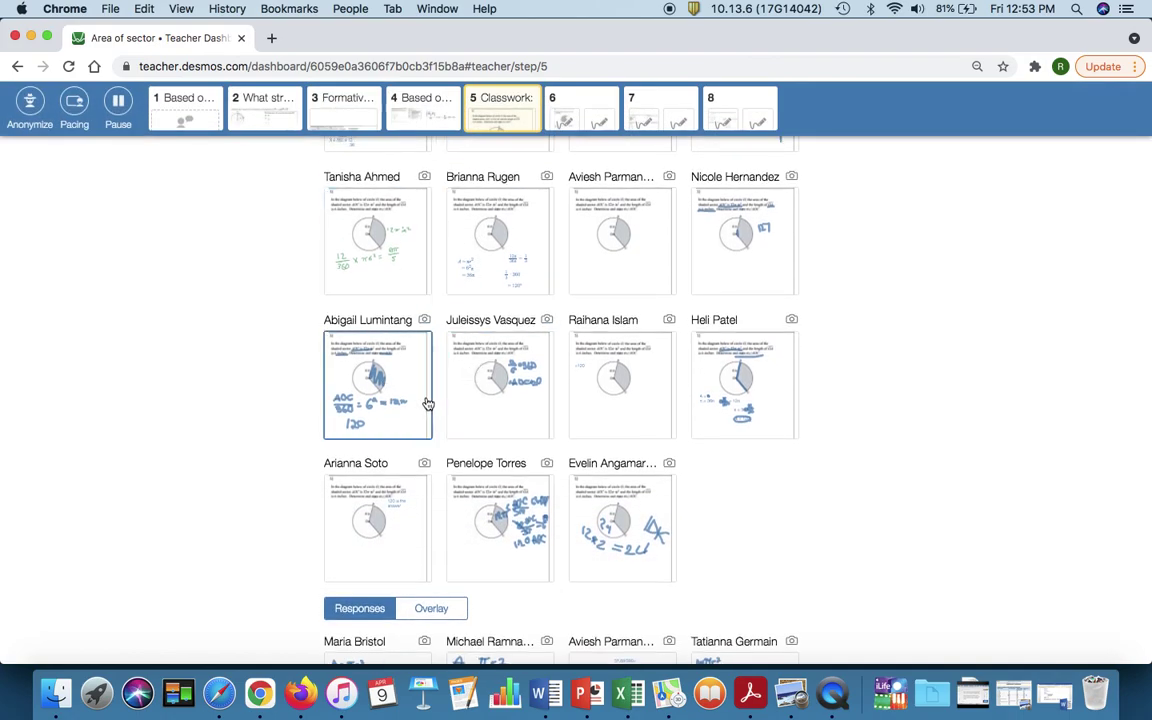
pyautogui.click(423, 322)
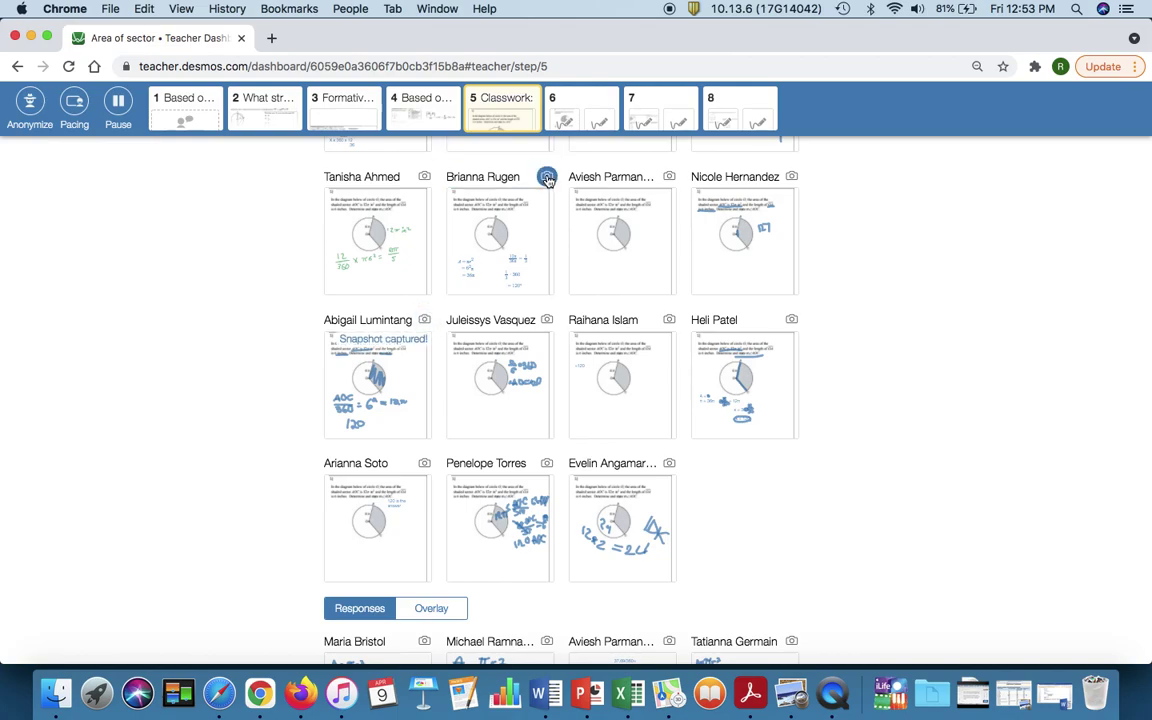
pyautogui.click(546, 176)
pyautogui.scroll(5, 720, 295)
# On the Snapshots page, clear the old collection and group both student snapshots into a new one.
pyautogui.click(878, 97)
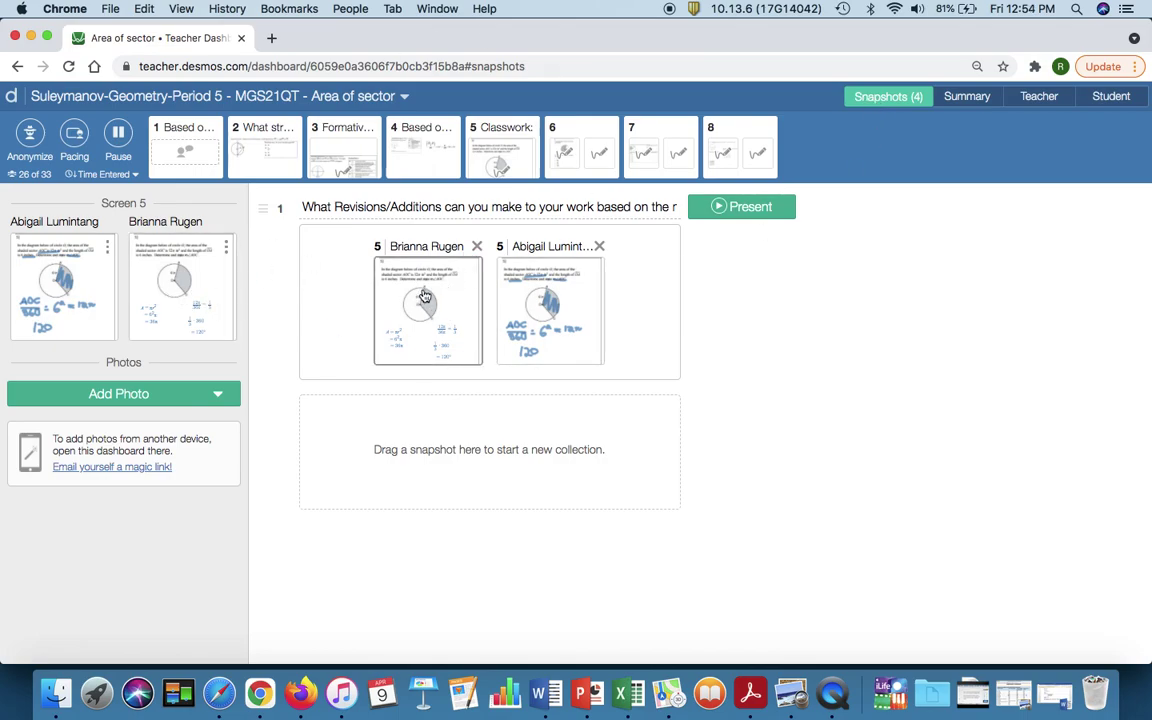
pyautogui.click(477, 246)
pyautogui.click(527, 243)
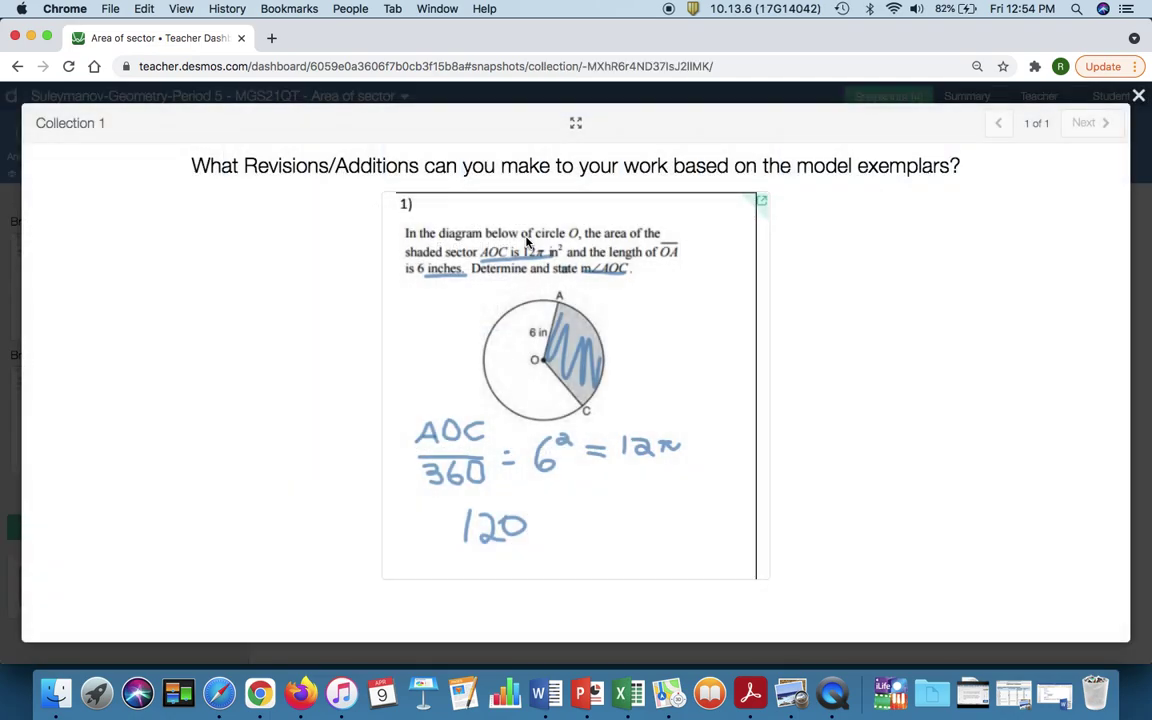
pyautogui.click(1031, 86)
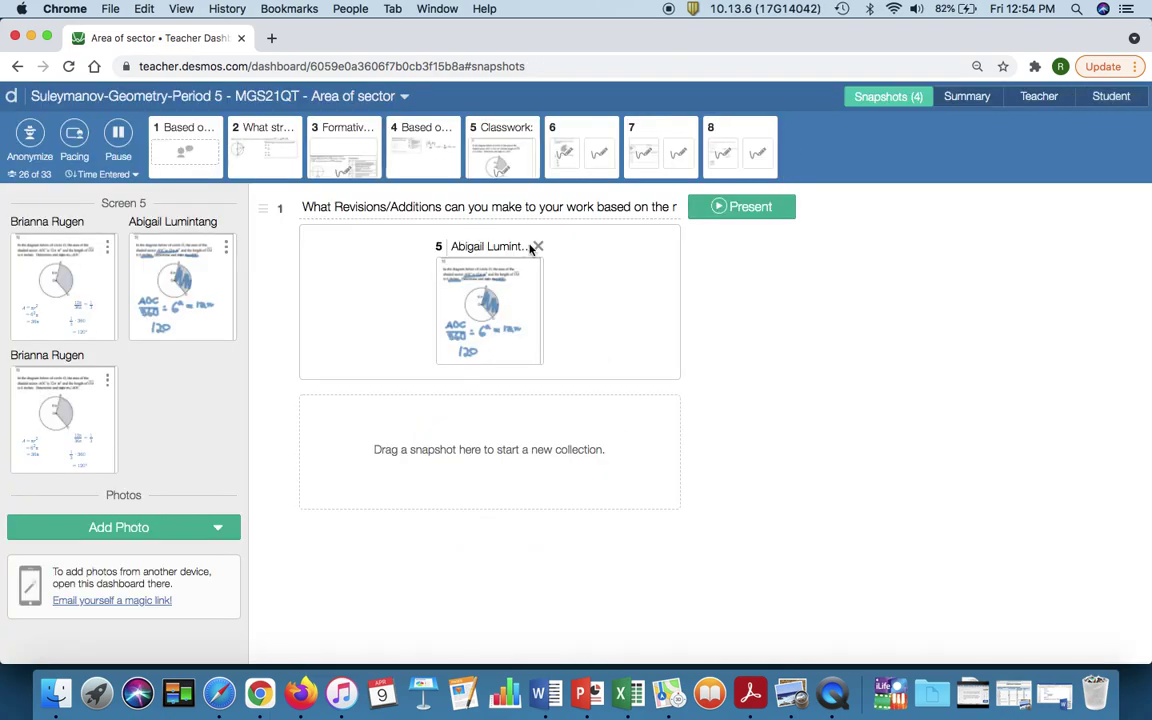
pyautogui.click(538, 243)
pyautogui.moveTo(160, 382); pyautogui.dragTo(468, 262)
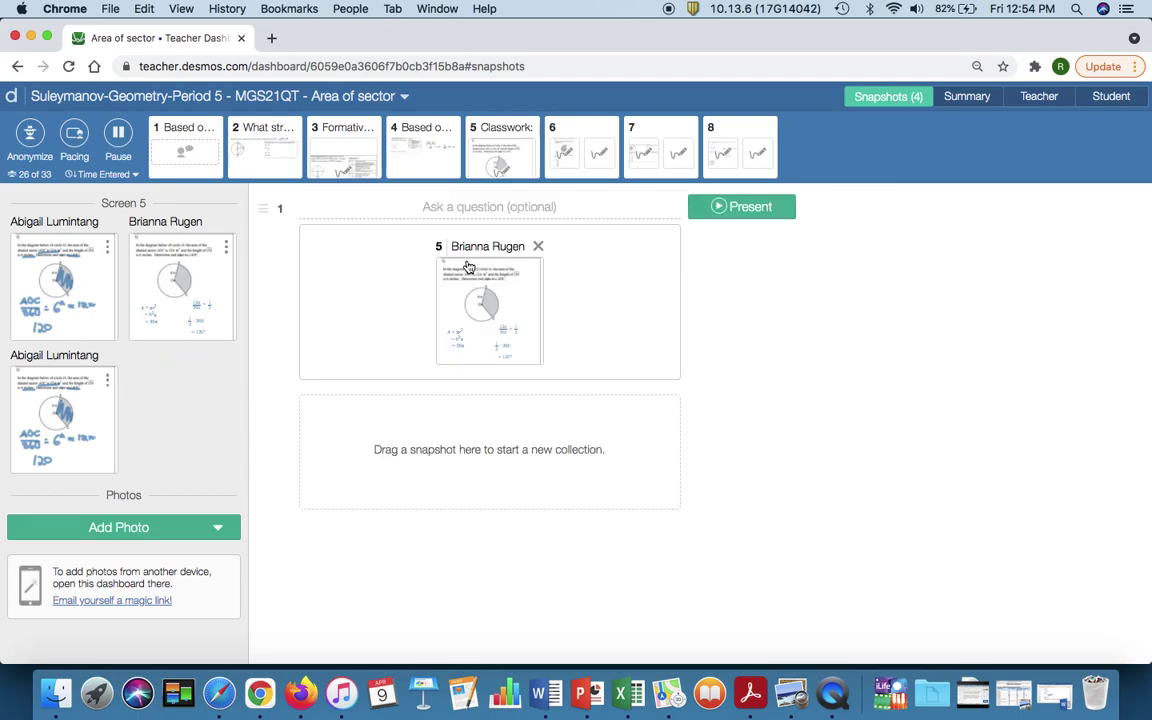
pyautogui.moveTo(55, 437); pyautogui.dragTo(573, 324)
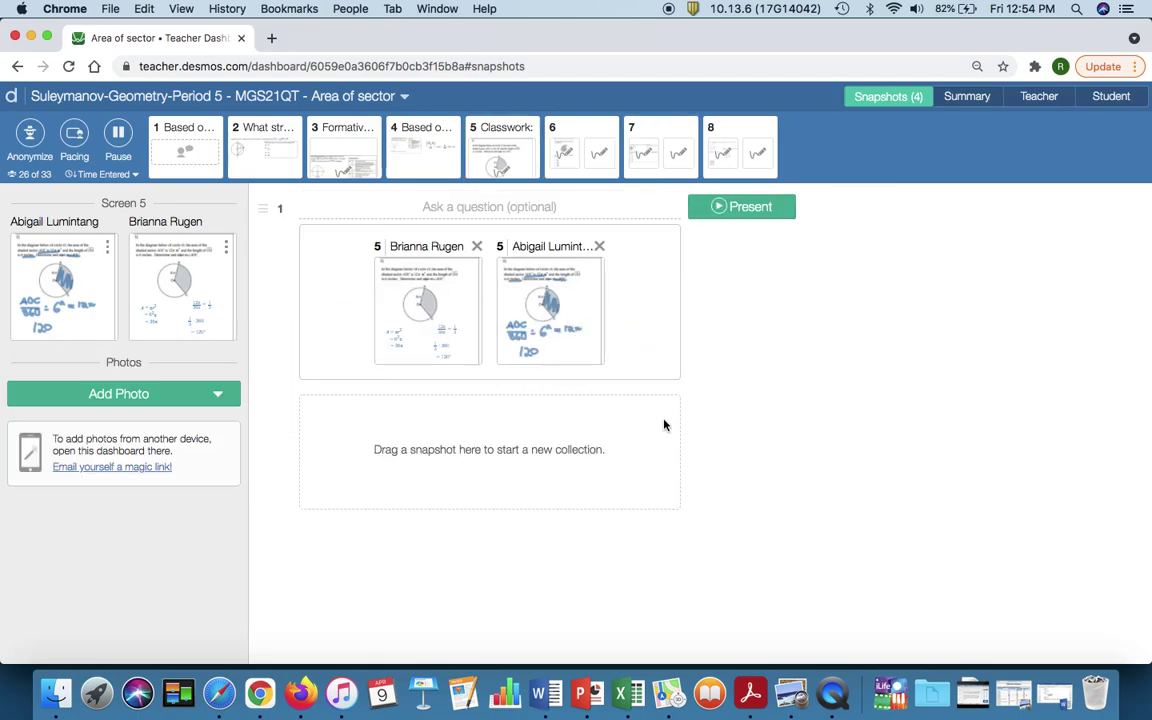
# Ask the screen 5 Revisions/Additions model-exemplars question on the collection, then present it.
pyautogui.hotkey('ctrl', 'Up')
pyautogui.click(592, 189)
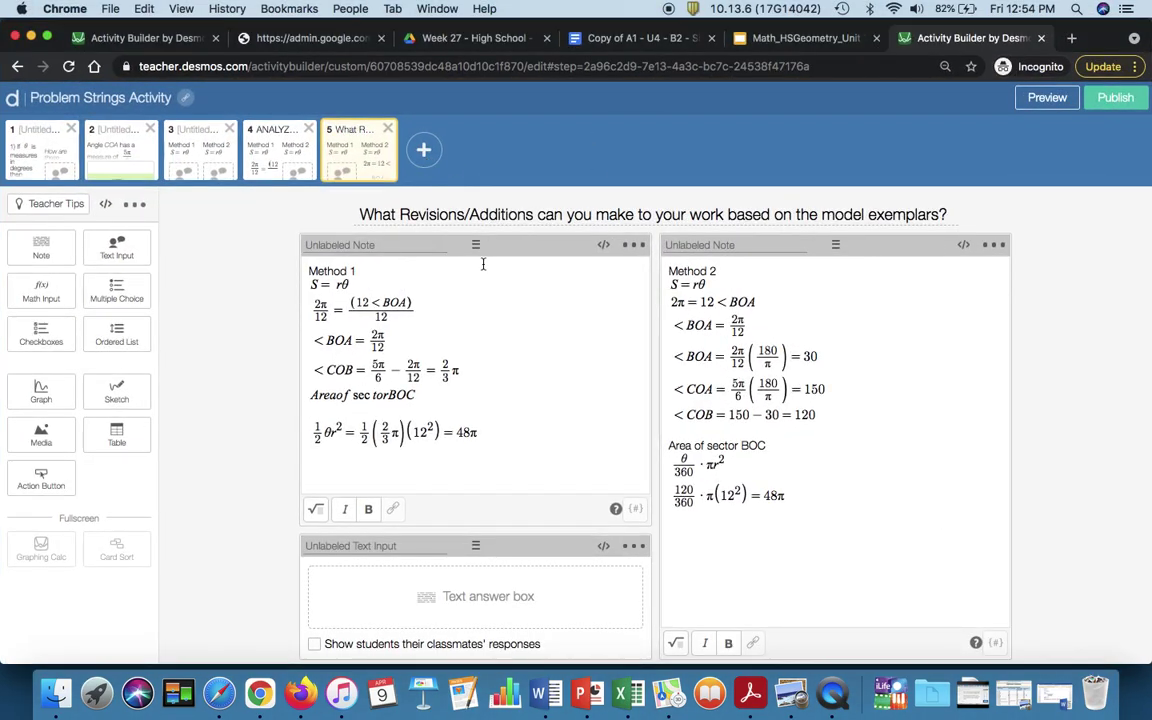
pyautogui.tripleClick(490, 212)
pyautogui.press('super+c')
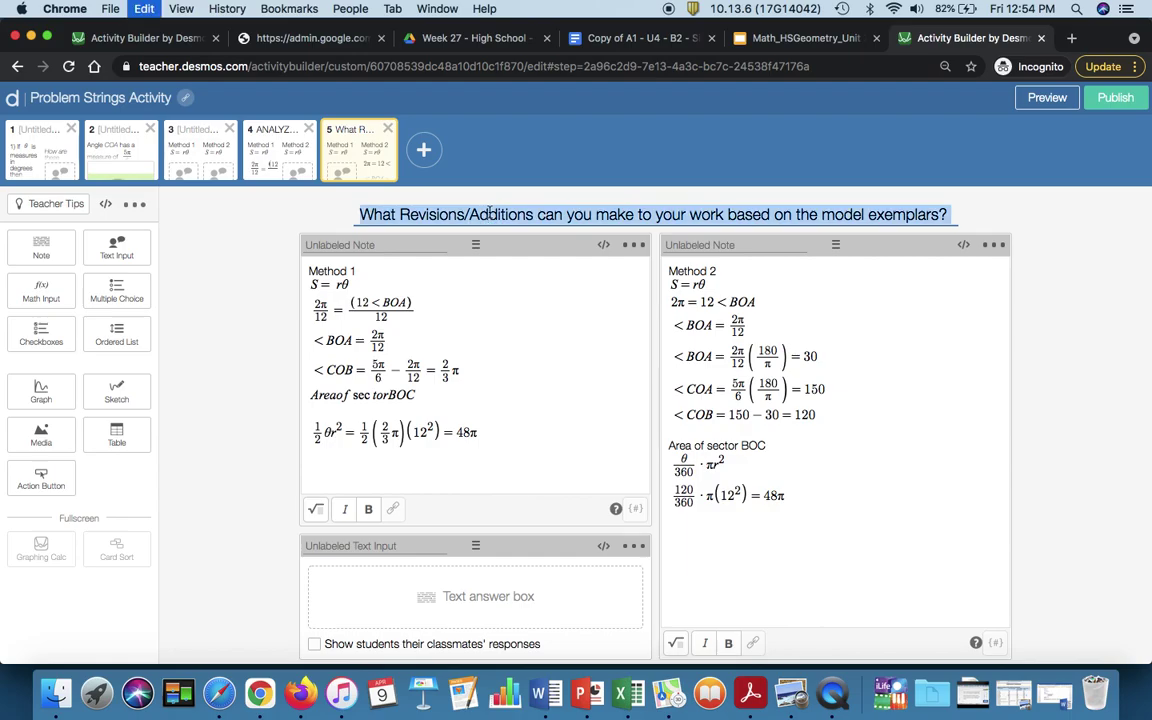
pyautogui.hotkey('ctrl', 'Up')
pyautogui.click(492, 204)
pyautogui.click(496, 200)
pyautogui.press('super+v')
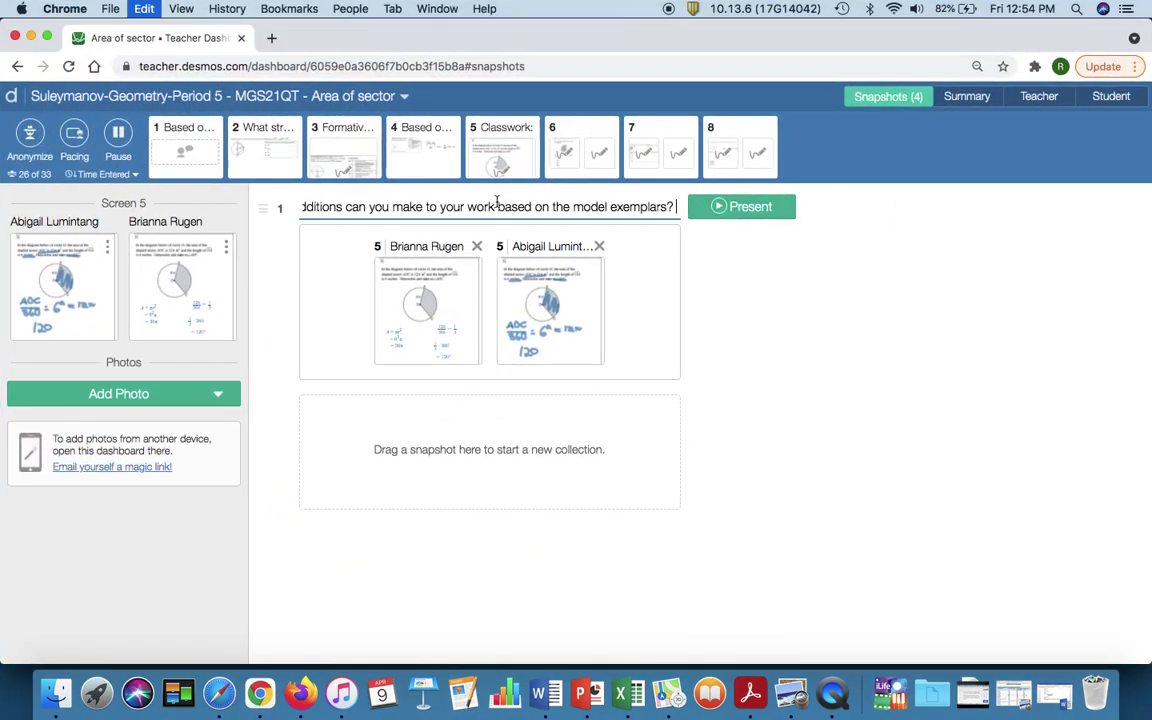
pyautogui.click(707, 212)
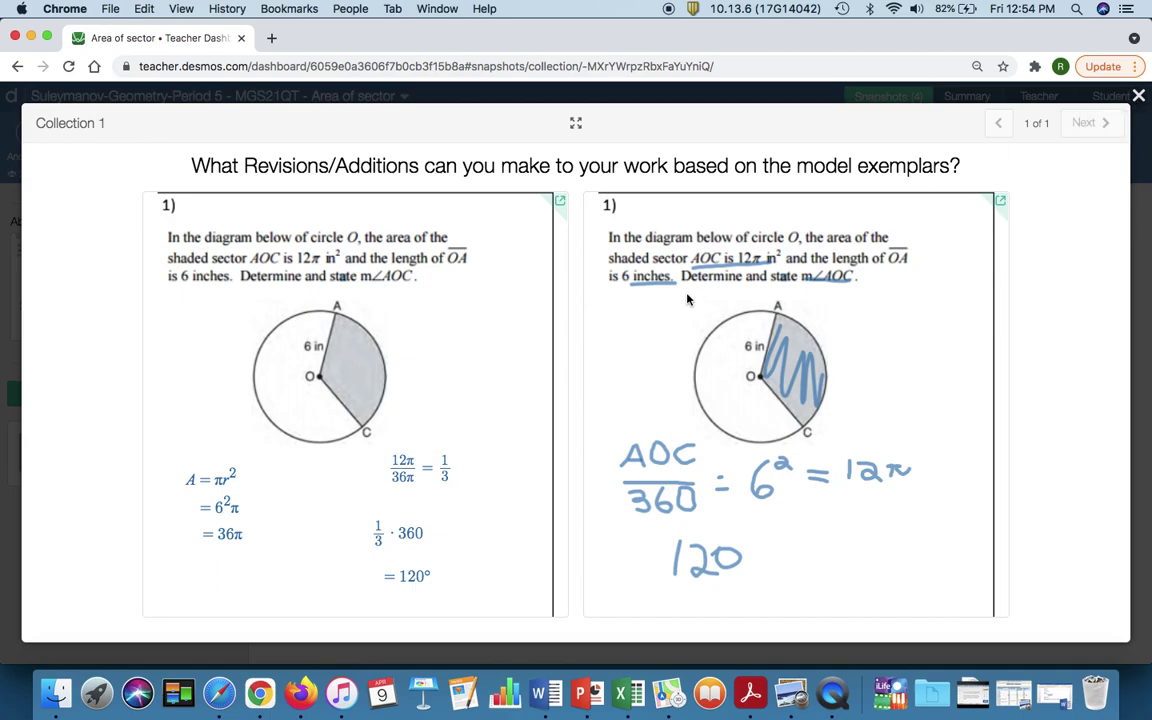
pyautogui.hotkey('ctrl', 'Up')
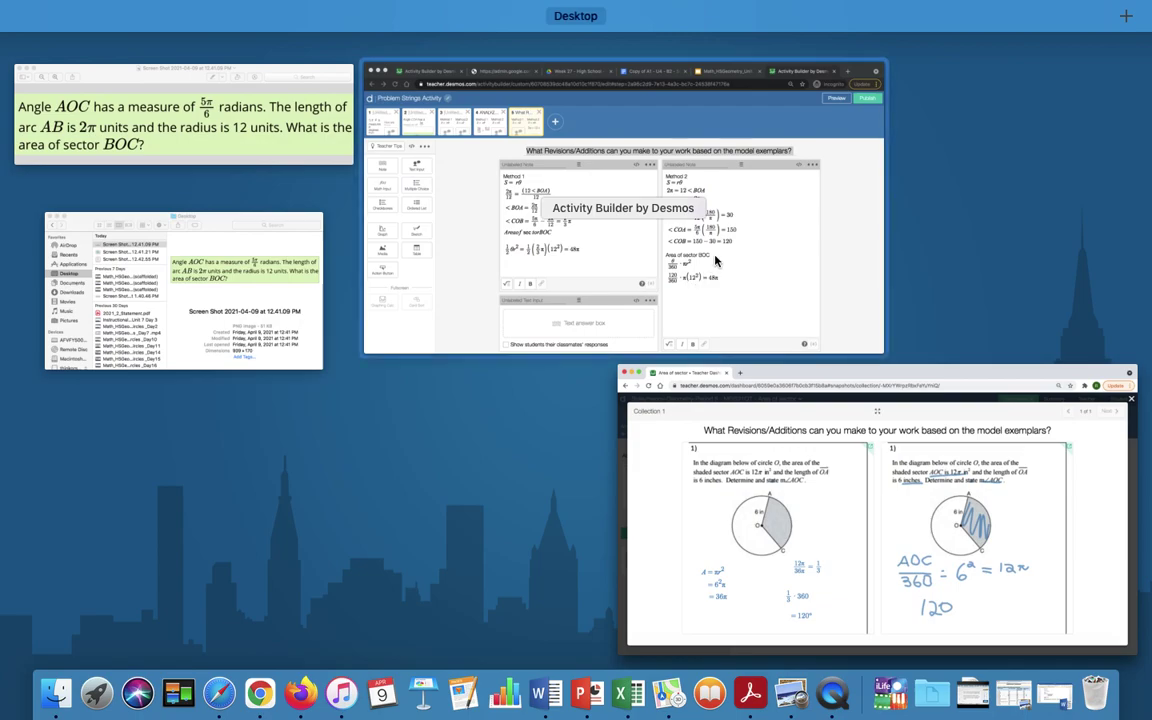
# Scroll the handout to its Practice section and reflection-prompt sentence starters.
pyautogui.click(731, 246)
pyautogui.click(640, 38)
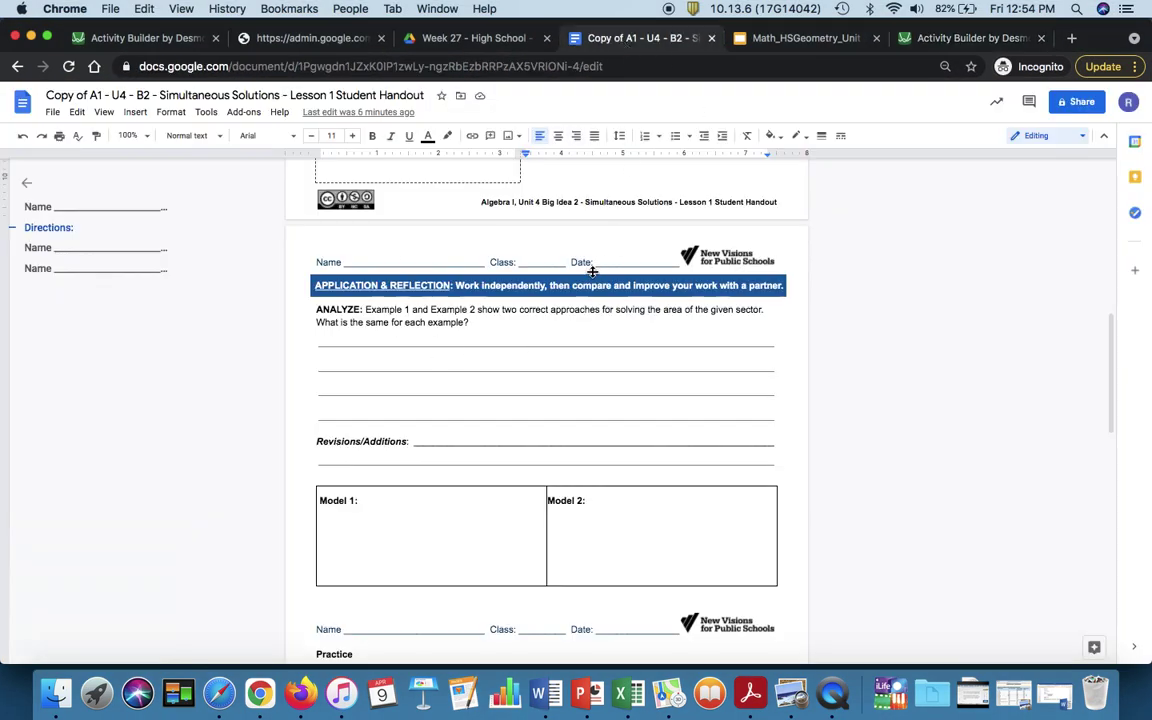
pyautogui.scroll(-2, 592, 271)
pyautogui.scroll(2, 592, 271)
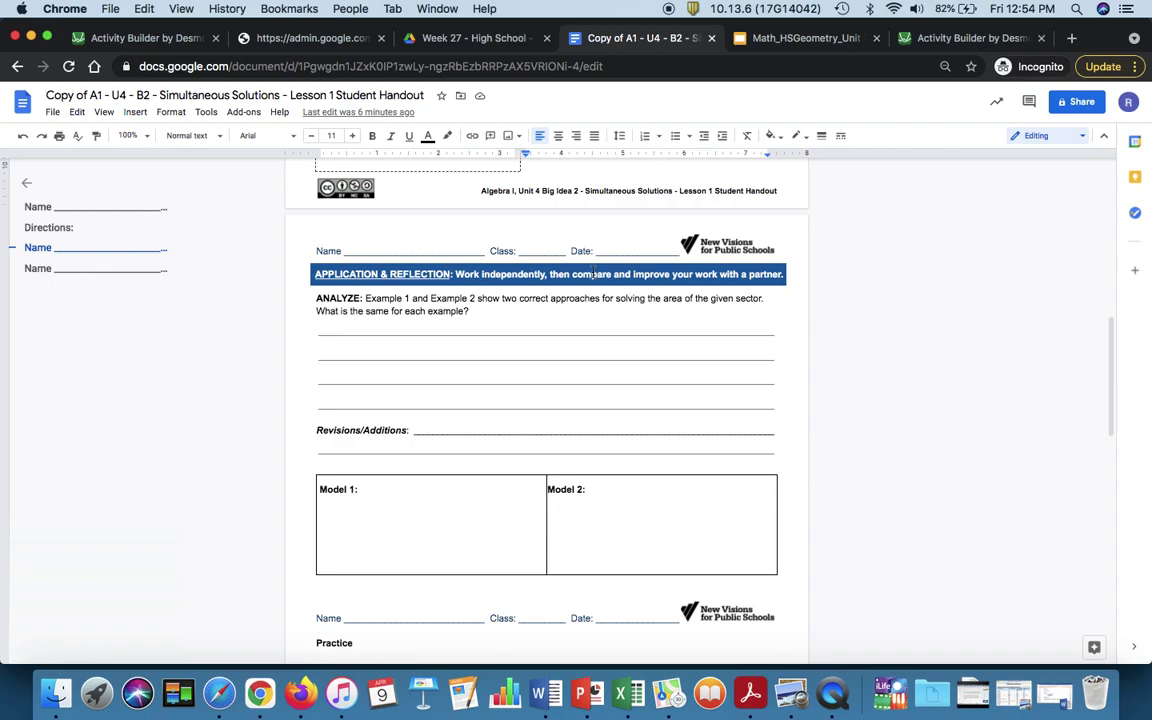
pyautogui.scroll(-8, 592, 271)
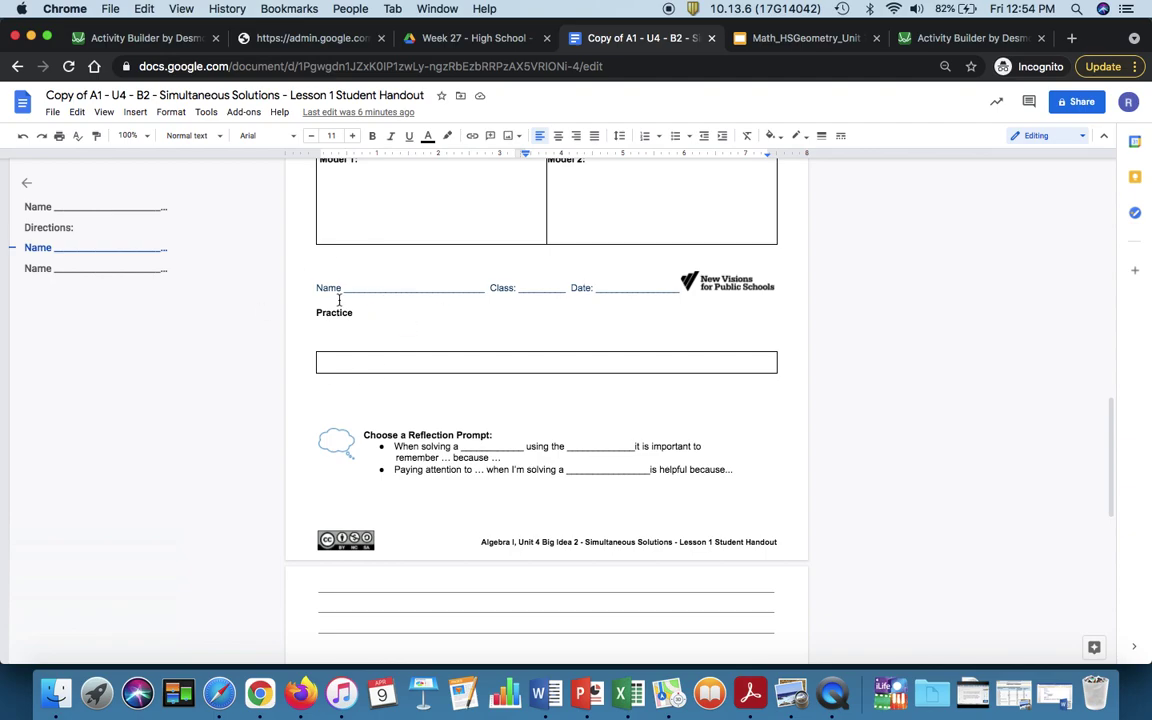
# Add screen 6 with a Sketch whose custom-image background is the circle O, radius 9, 120° screenshot.
pyautogui.click(951, 37)
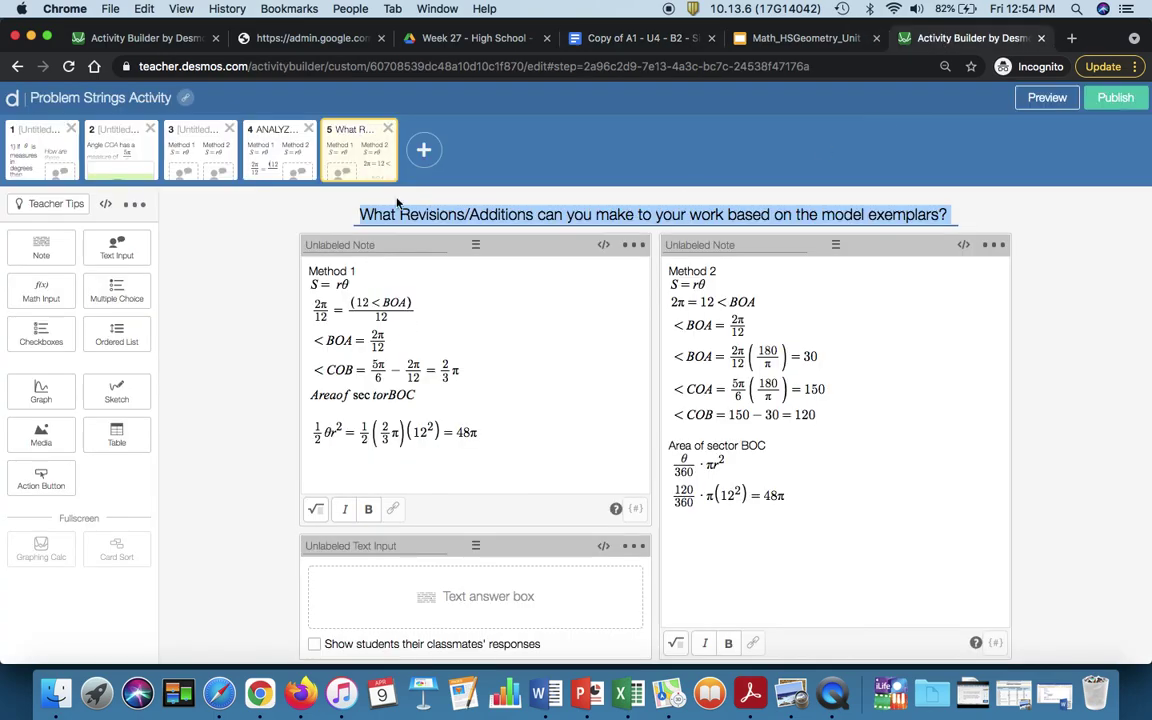
pyautogui.click(425, 150)
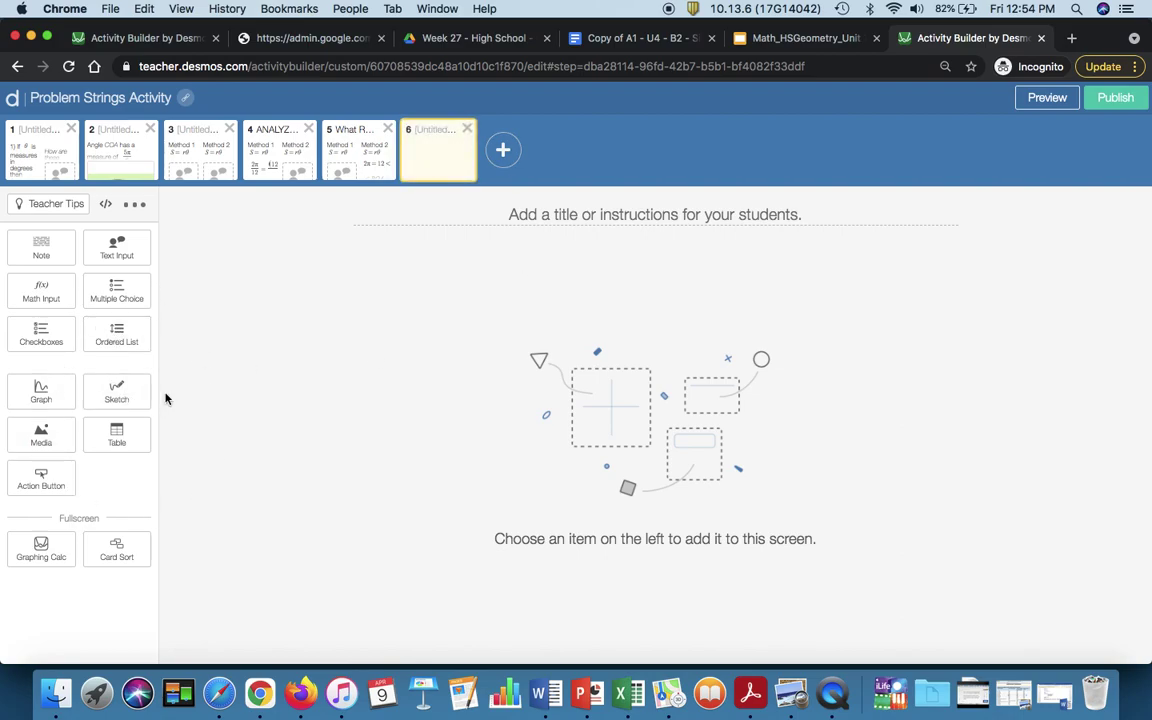
pyautogui.click(117, 397)
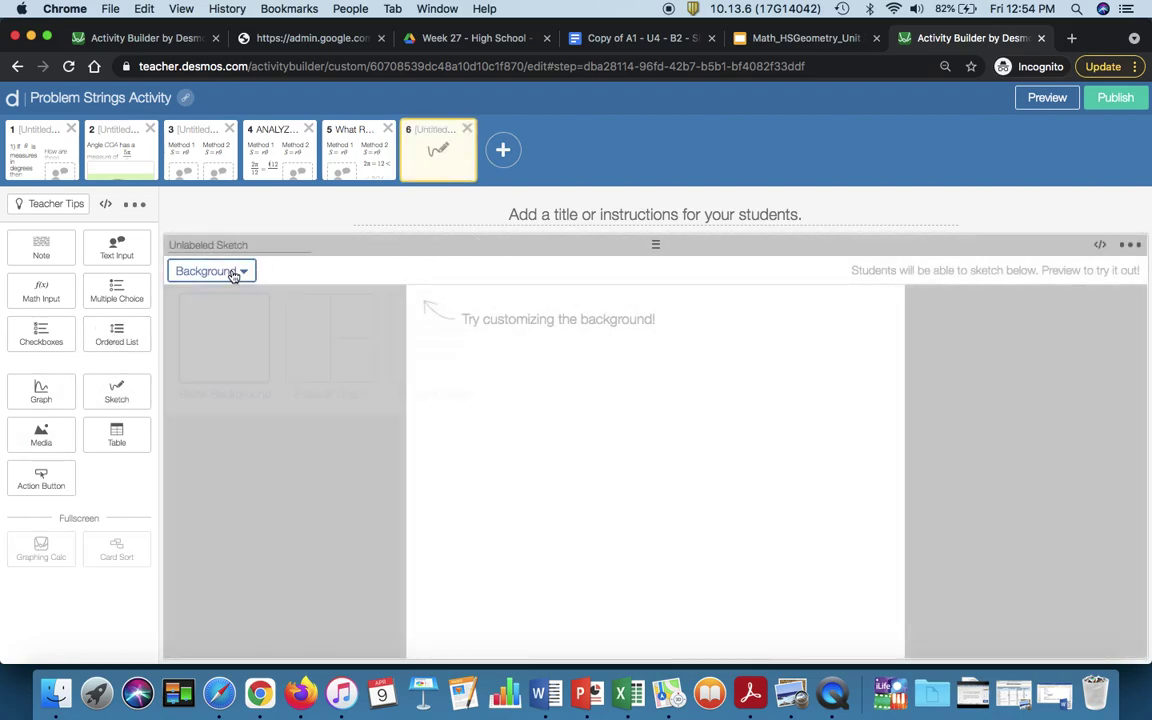
pyautogui.click(232, 271)
pyautogui.click(443, 357)
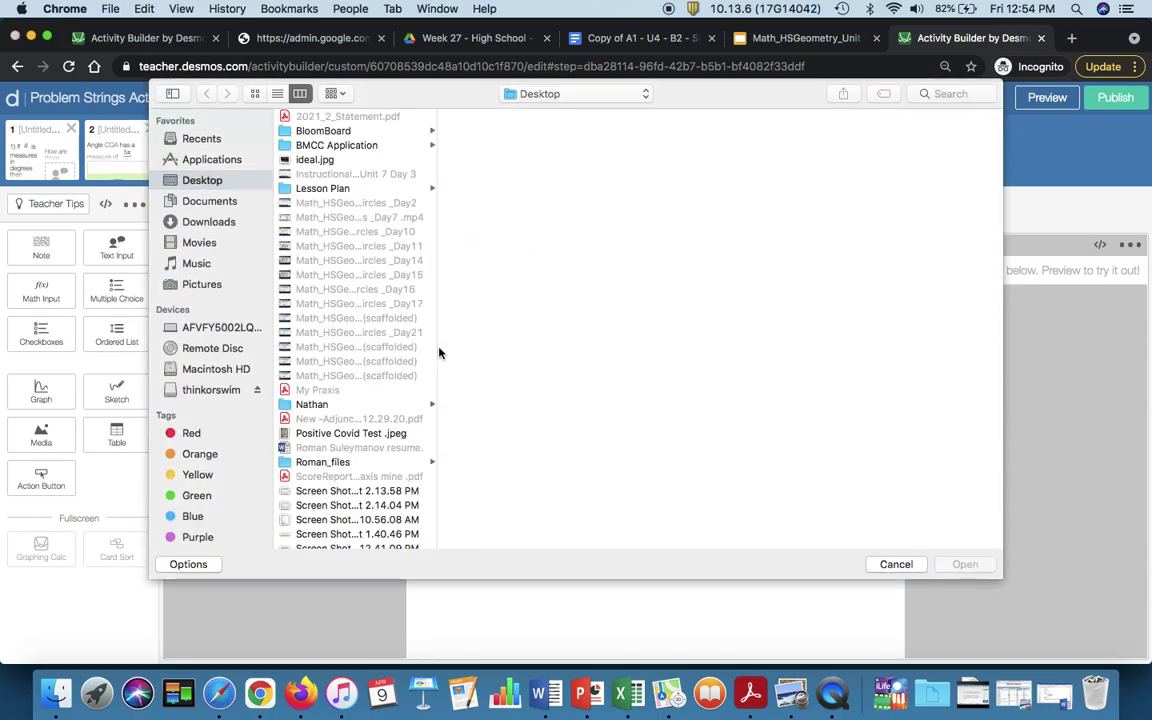
pyautogui.scroll(-4, 377, 350)
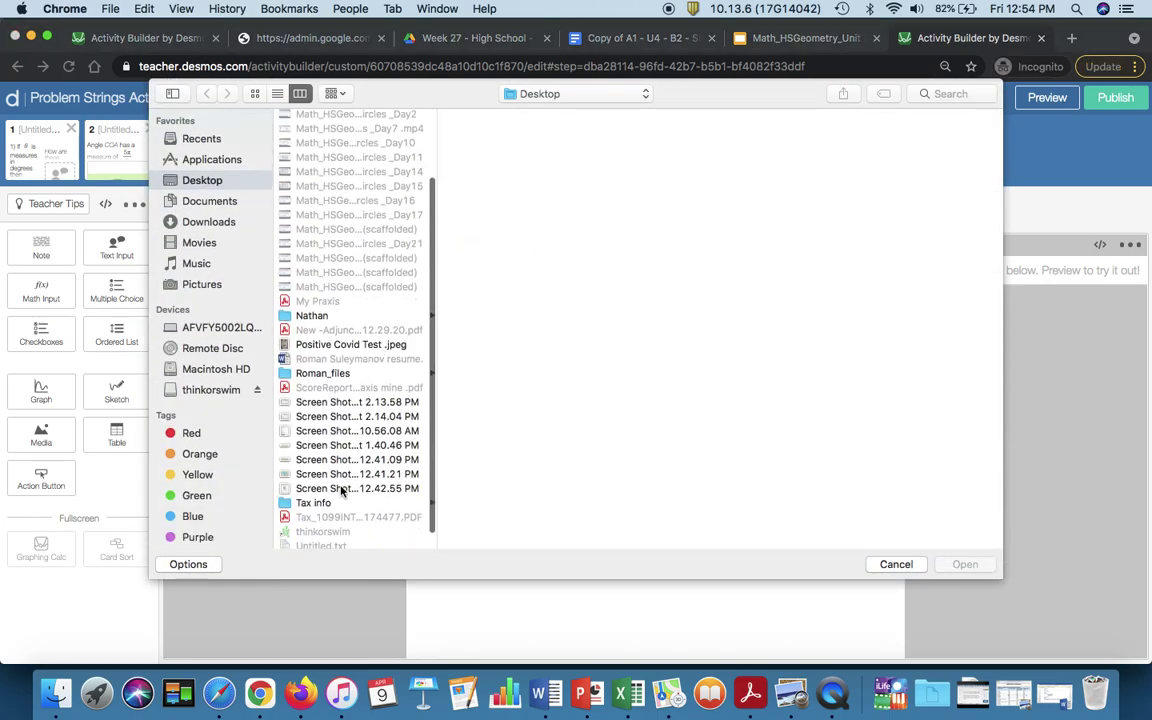
pyautogui.click(342, 489)
pyautogui.click(965, 564)
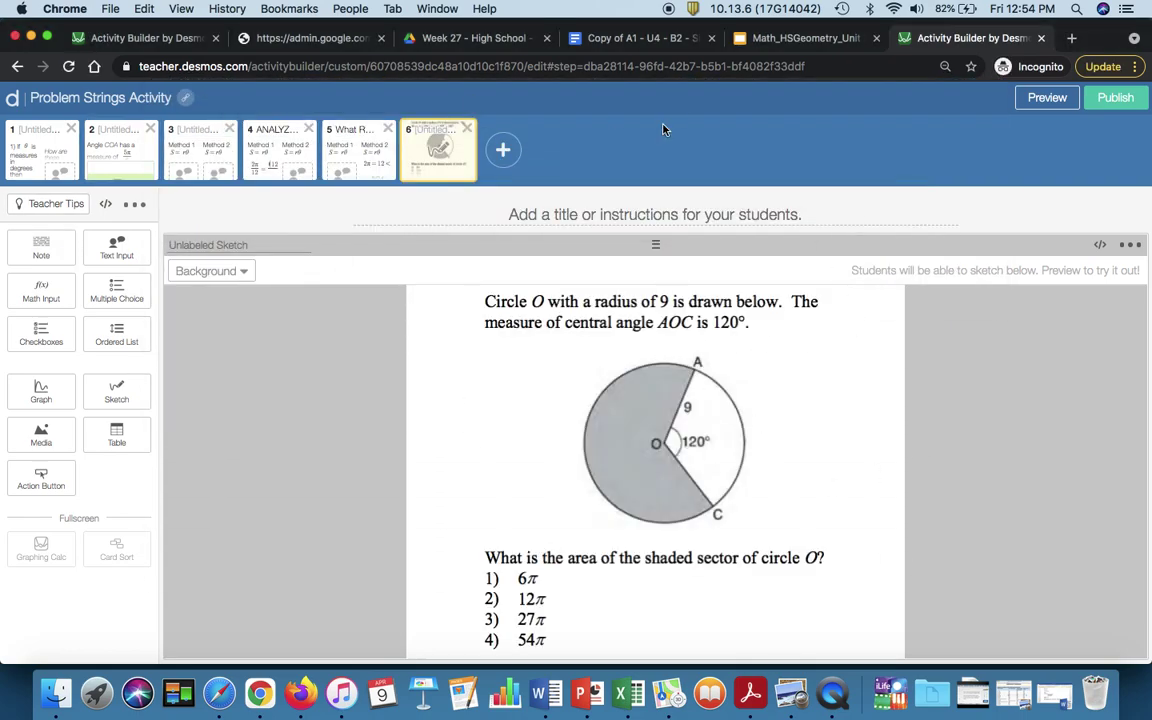
# Test screen 6 as a student by sketching the 120° arc and a segment along radius OA.
pyautogui.click(1046, 98)
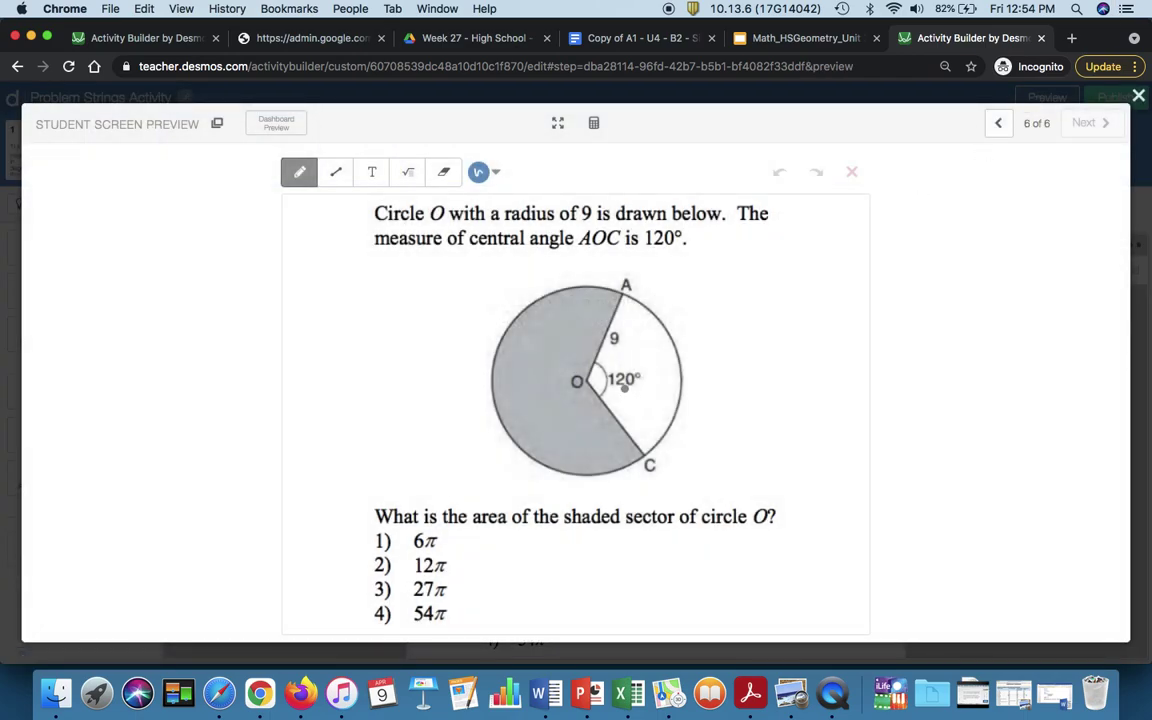
pyautogui.moveTo(597, 353); pyautogui.dragTo(602, 390)
pyautogui.click(338, 176)
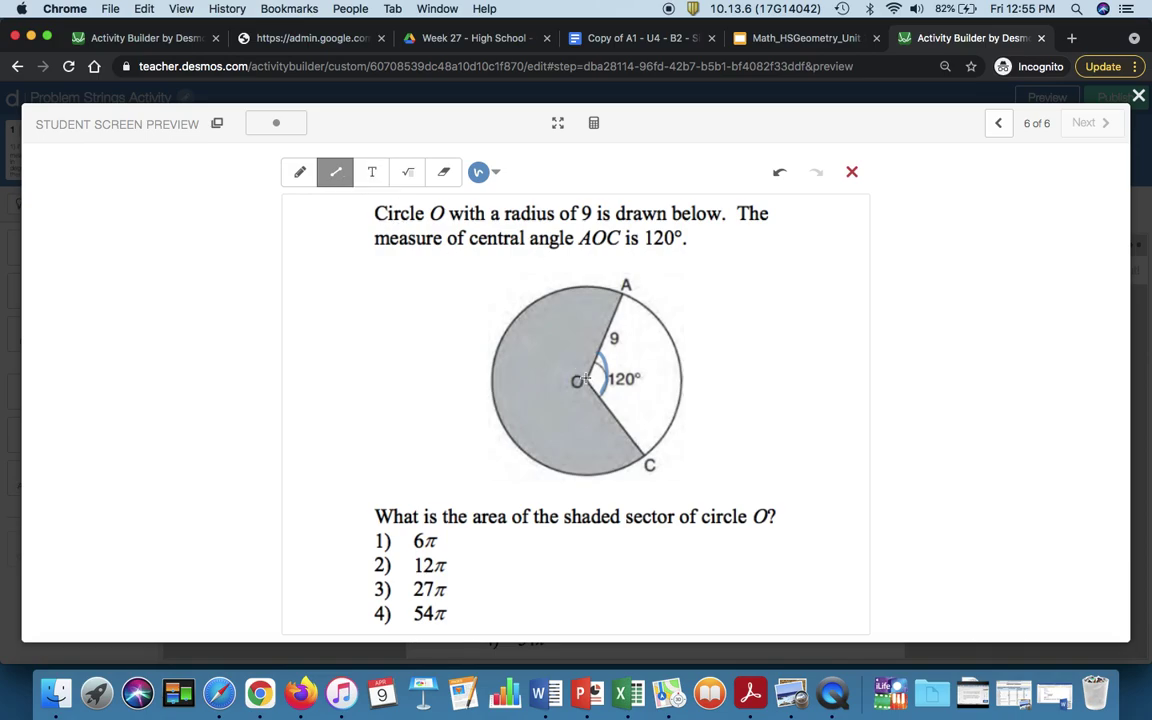
pyautogui.moveTo(587, 379); pyautogui.dragTo(626, 286)
pyautogui.click(1024, 92)
# Add blank screen 7 and copy the two Reflection Prompt bullets from the handout.
pyautogui.click(503, 149)
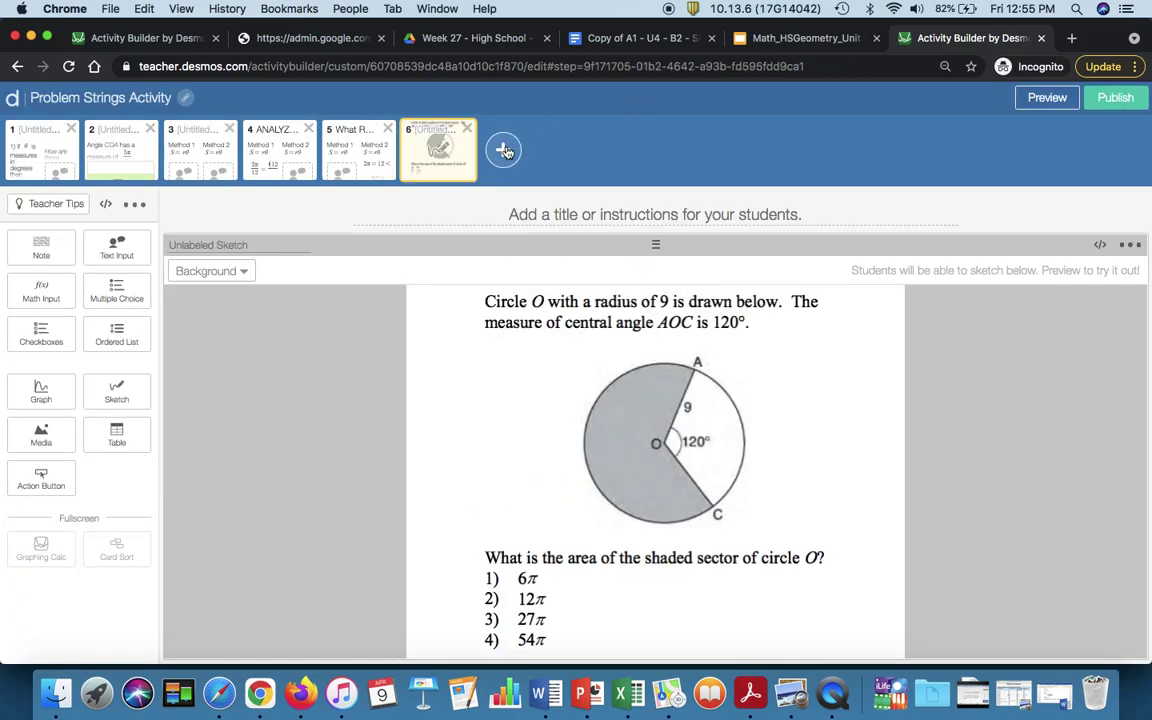
pyautogui.click(622, 38)
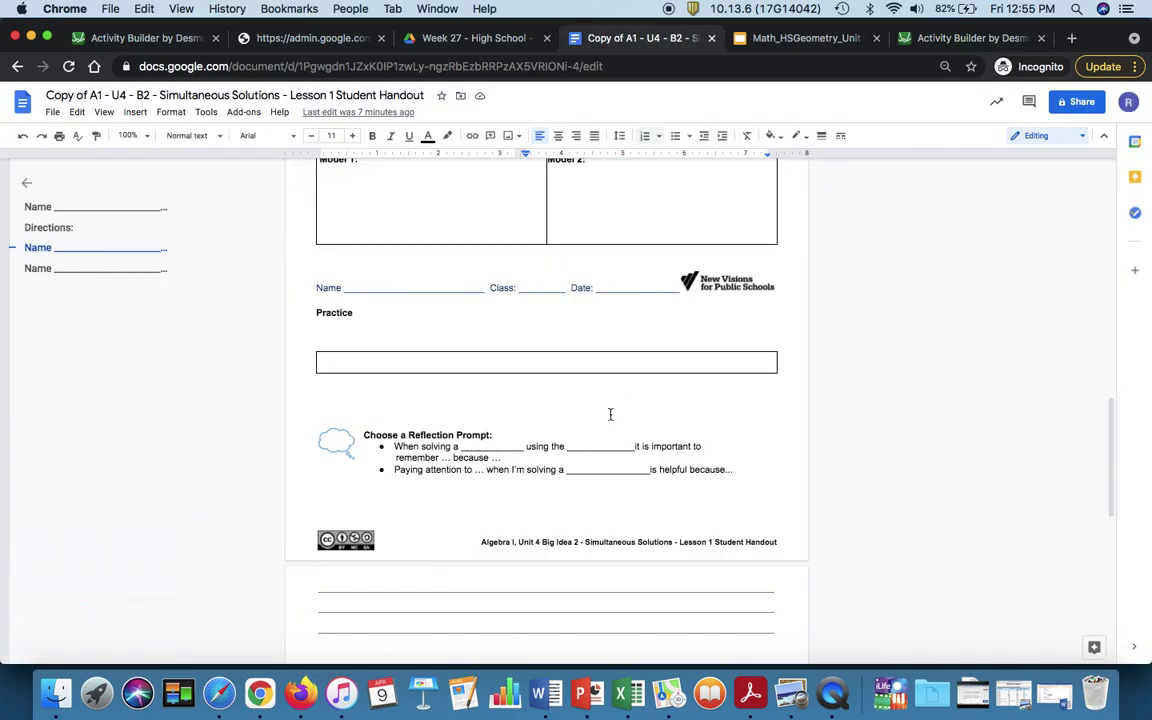
pyautogui.scroll(-1, 609, 411)
pyautogui.moveTo(733, 409); pyautogui.dragTo(389, 386)
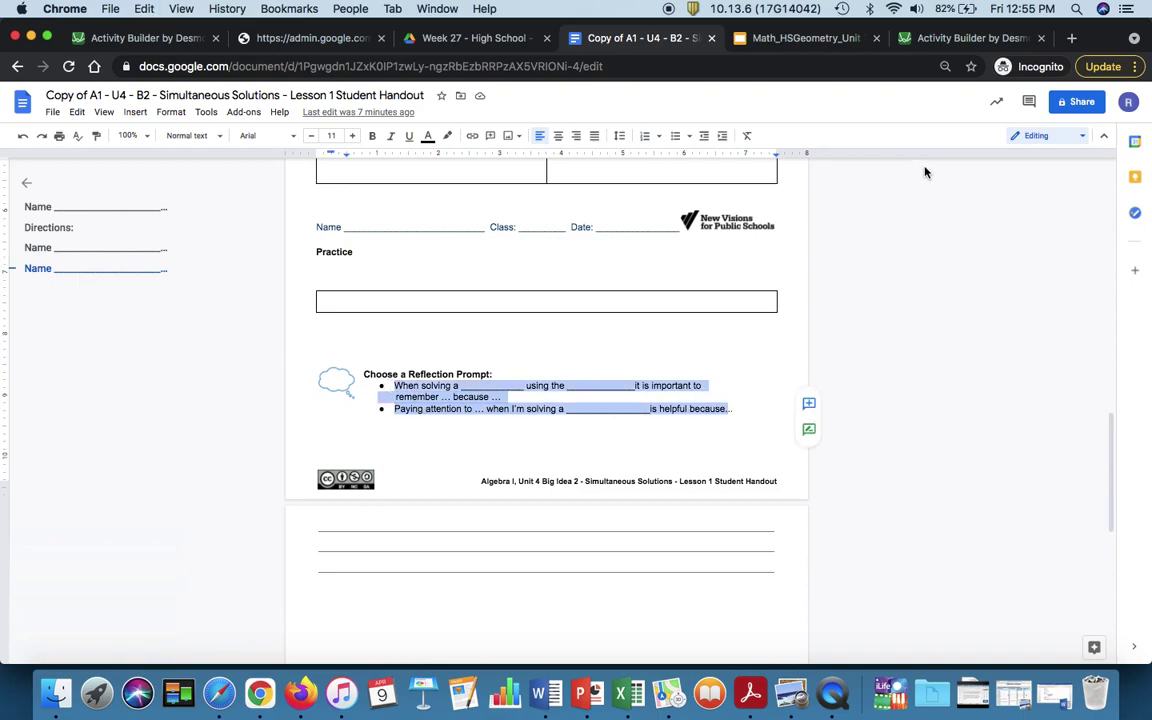
pyautogui.click(892, 32)
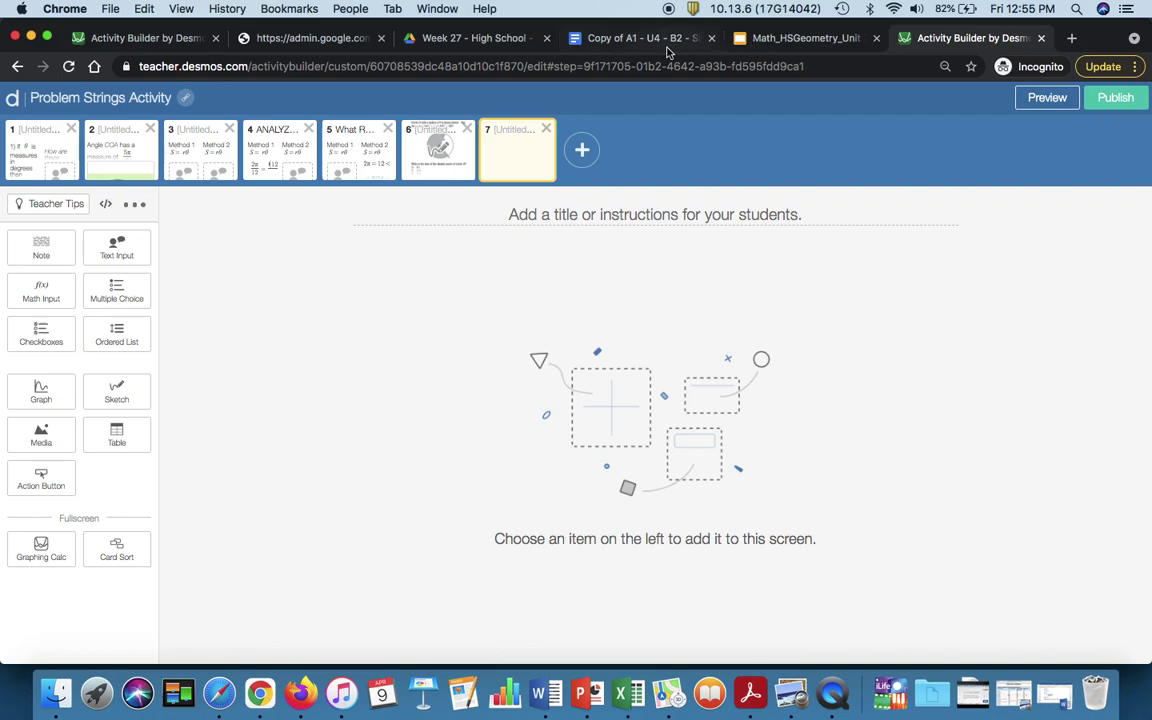
# Add a screen 7 note with the pasted prompts under a 'Choose a Reflection Prompt:' heading.
pyautogui.click(23, 255)
pyautogui.press('cmd+v')
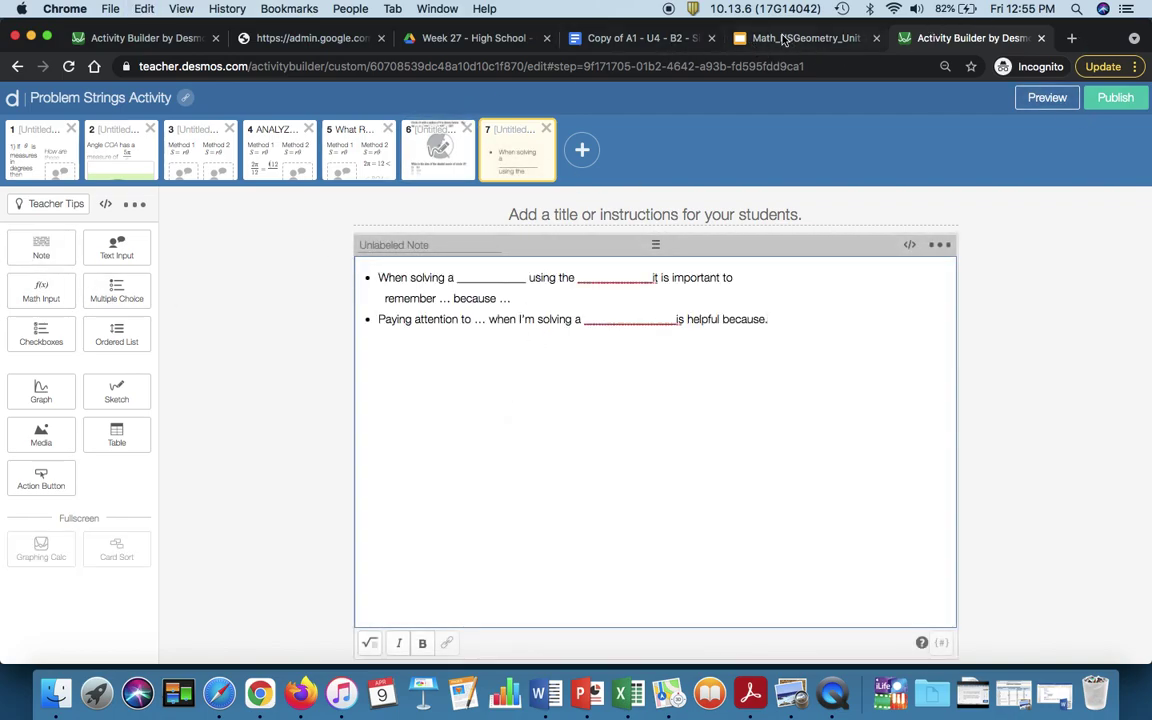
pyautogui.click(585, 40)
pyautogui.moveTo(491, 376); pyautogui.dragTo(365, 378)
pyautogui.press('super+c')
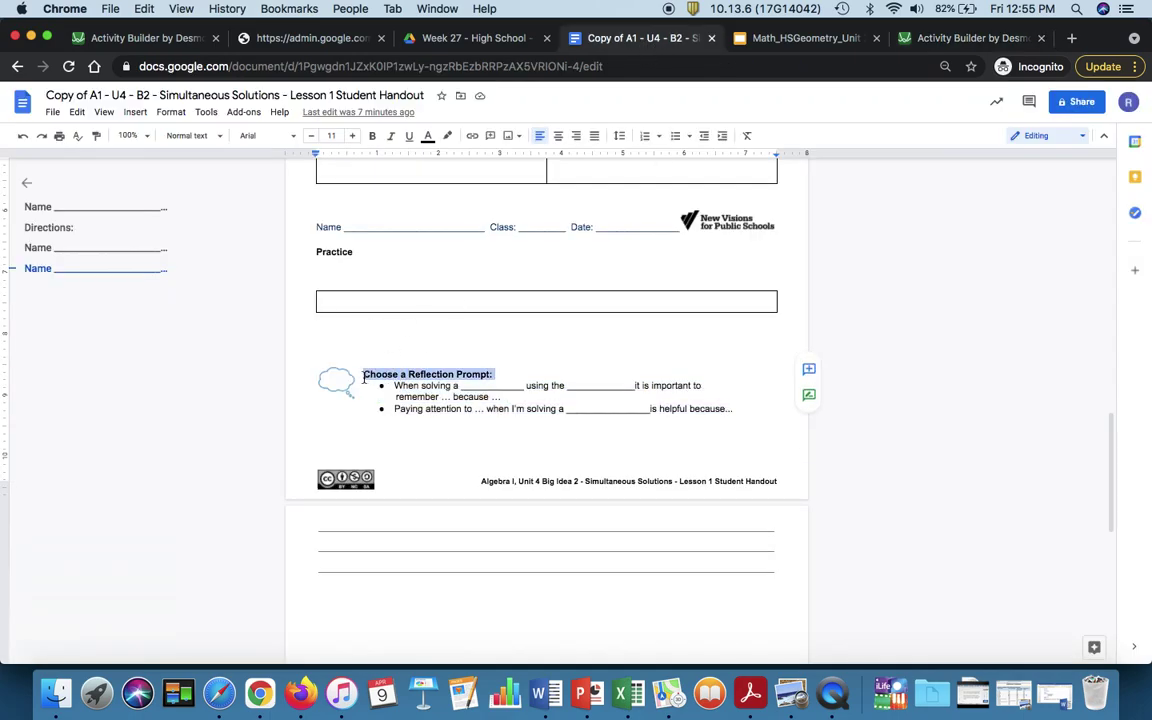
pyautogui.click(946, 40)
pyautogui.click(380, 270)
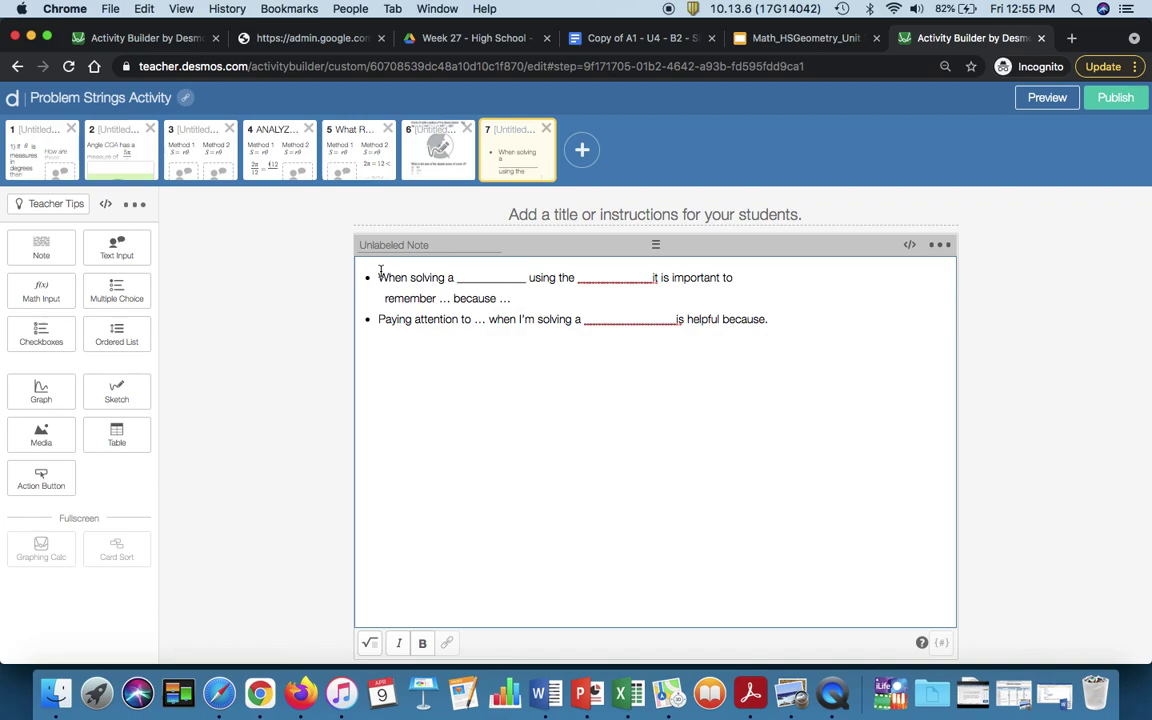
pyautogui.press('Return')
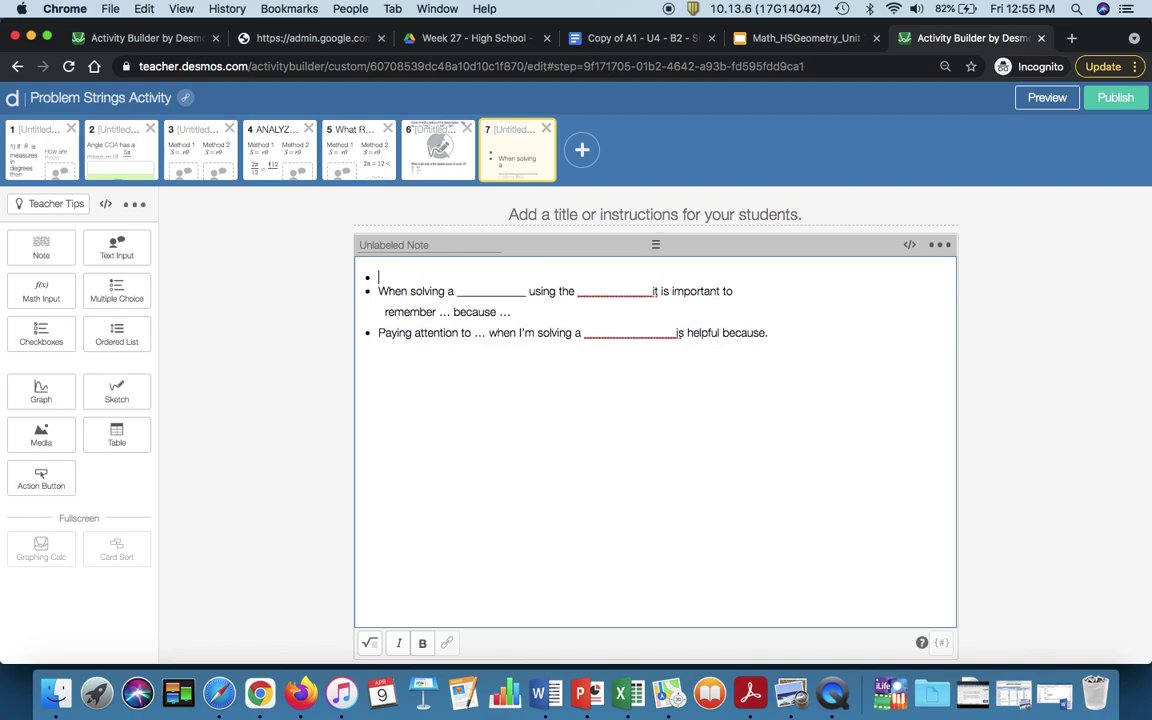
pyautogui.press('super+v')
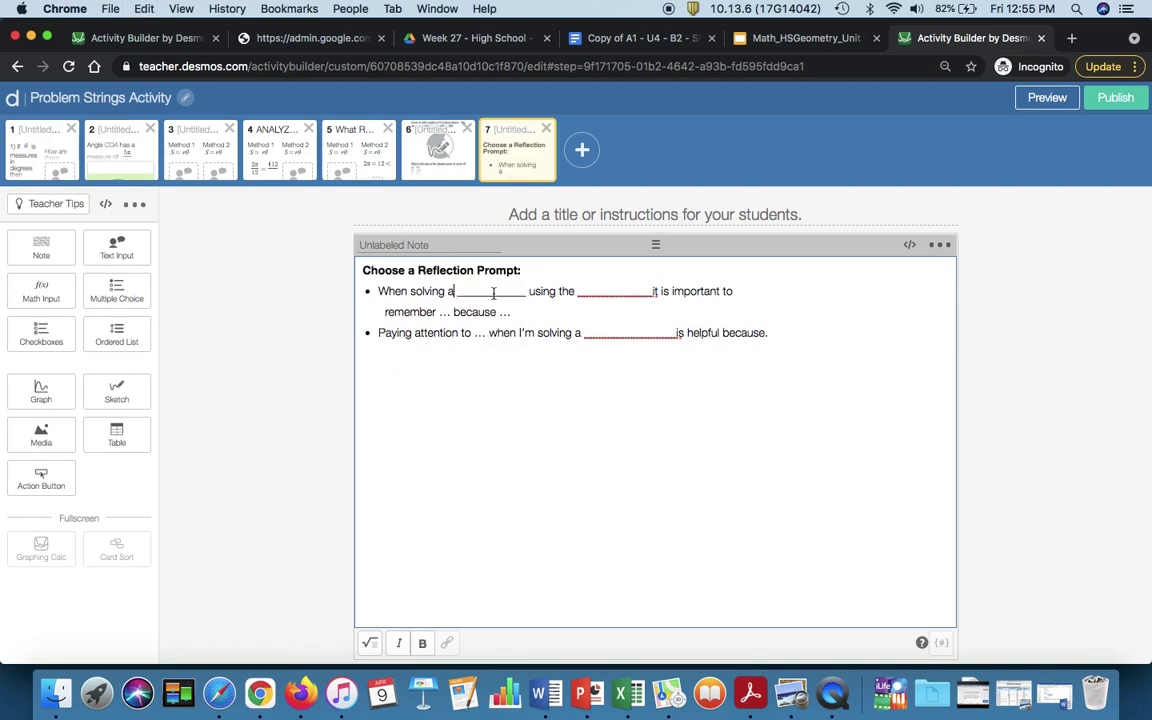
# Fill 'area of a sector' into both prompts, correcting the 'secotr' typo.
pyautogui.write('rea of a sec')
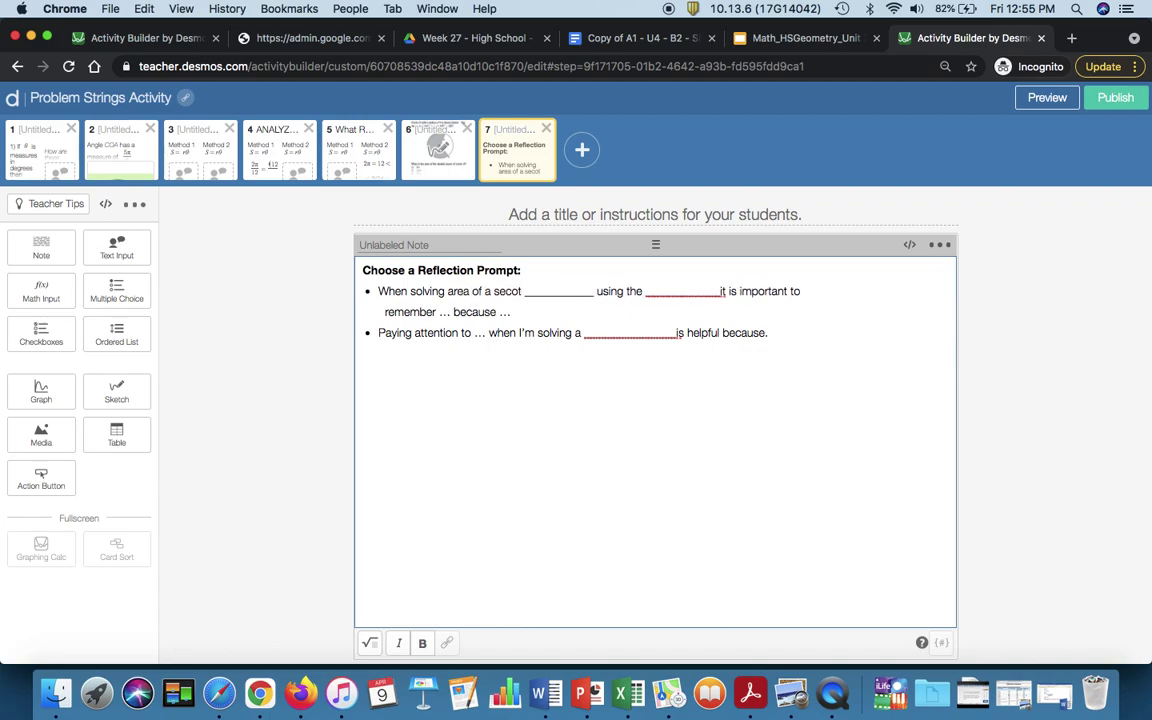
pyautogui.write('tor')
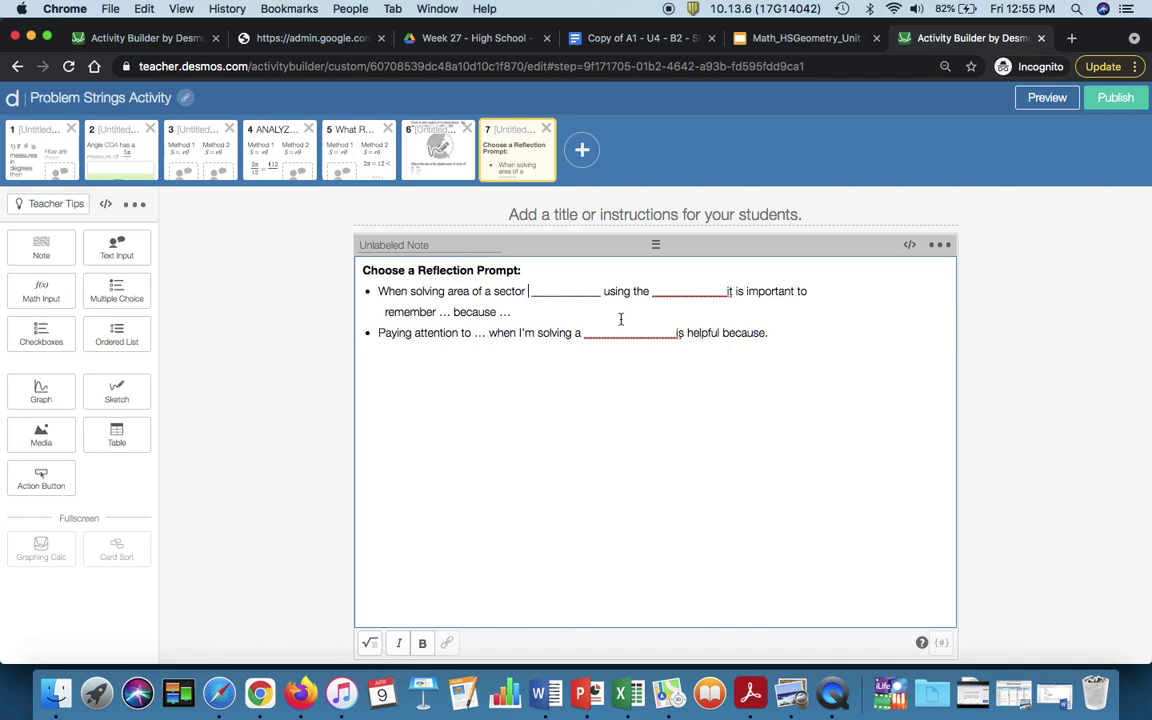
pyautogui.write('rea o')
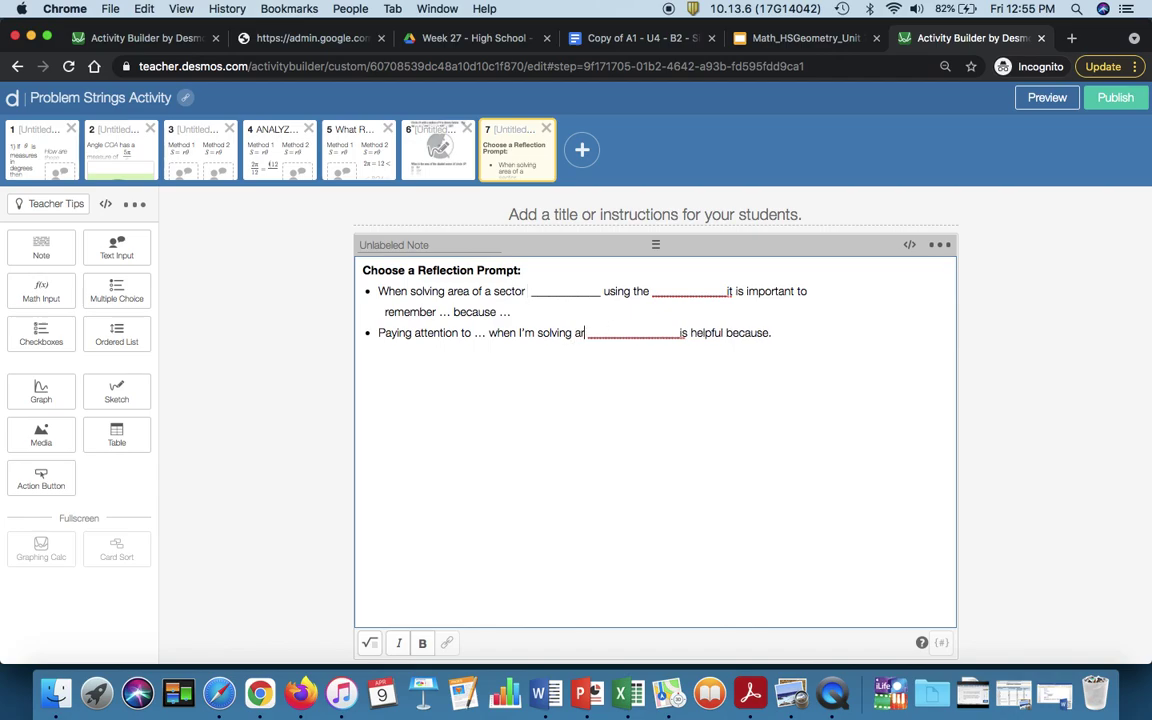
pyautogui.write('f a')
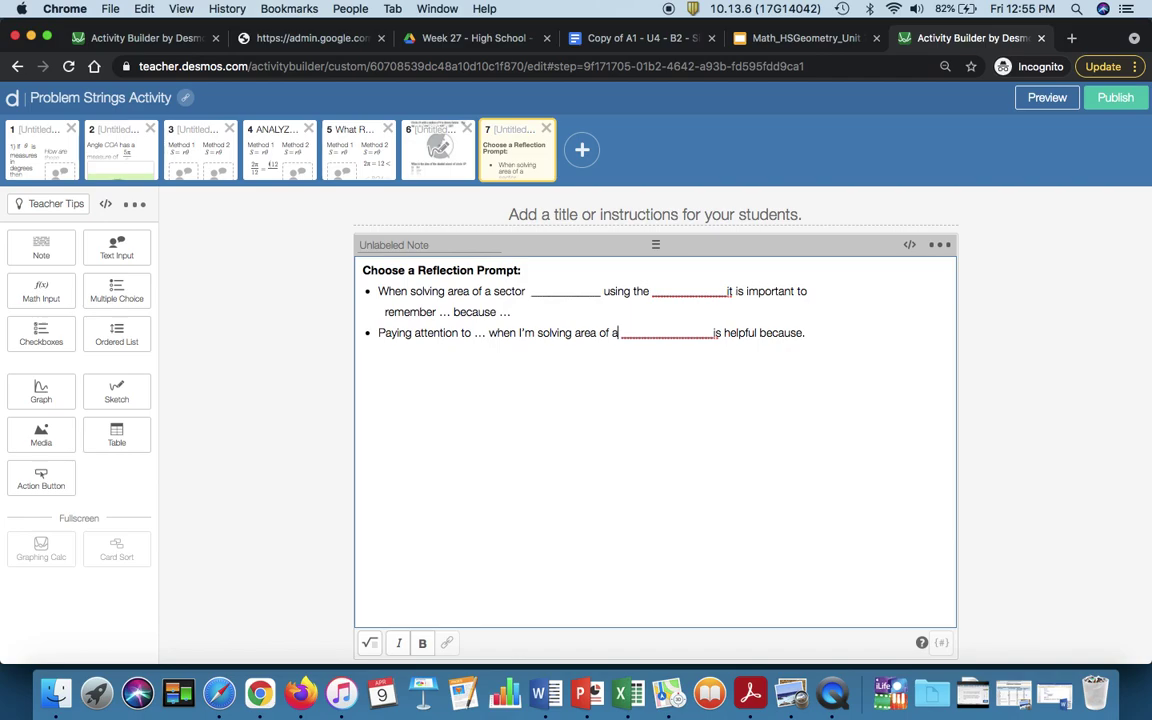
pyautogui.write(' secotr')
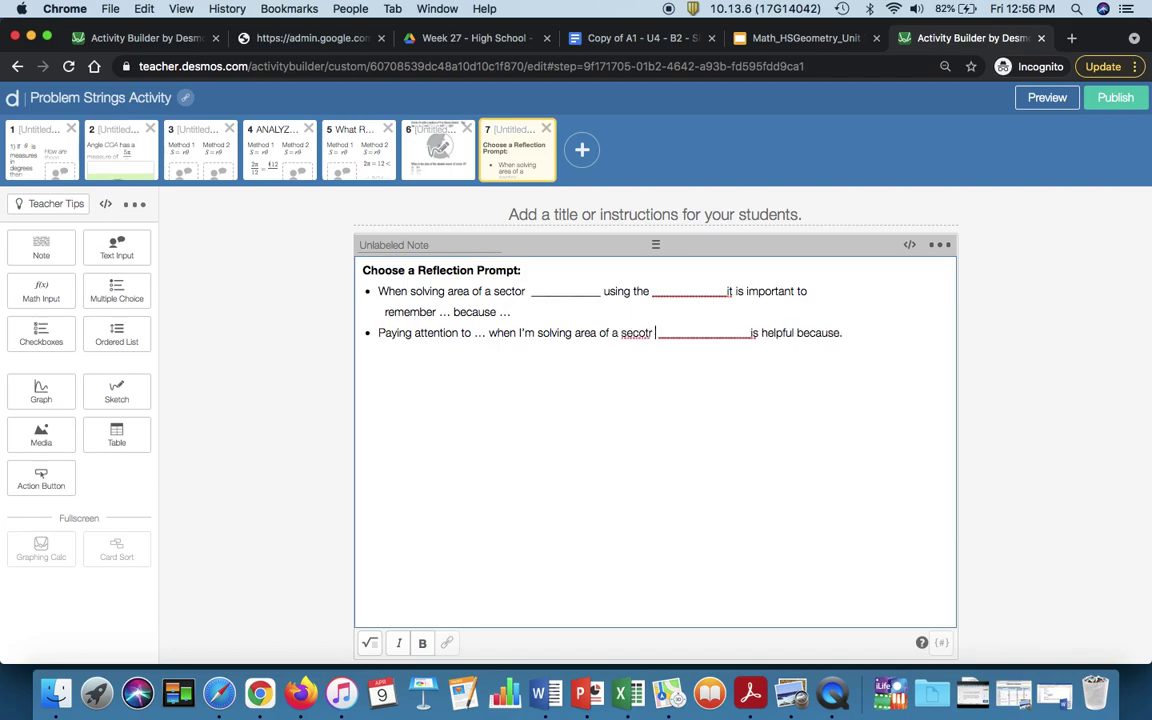
pyautogui.press('BackSpace')
pyautogui.press('BackSpace')
pyautogui.press('BackSpace')
pyautogui.press('BackSpace')
pyautogui.write('tor')
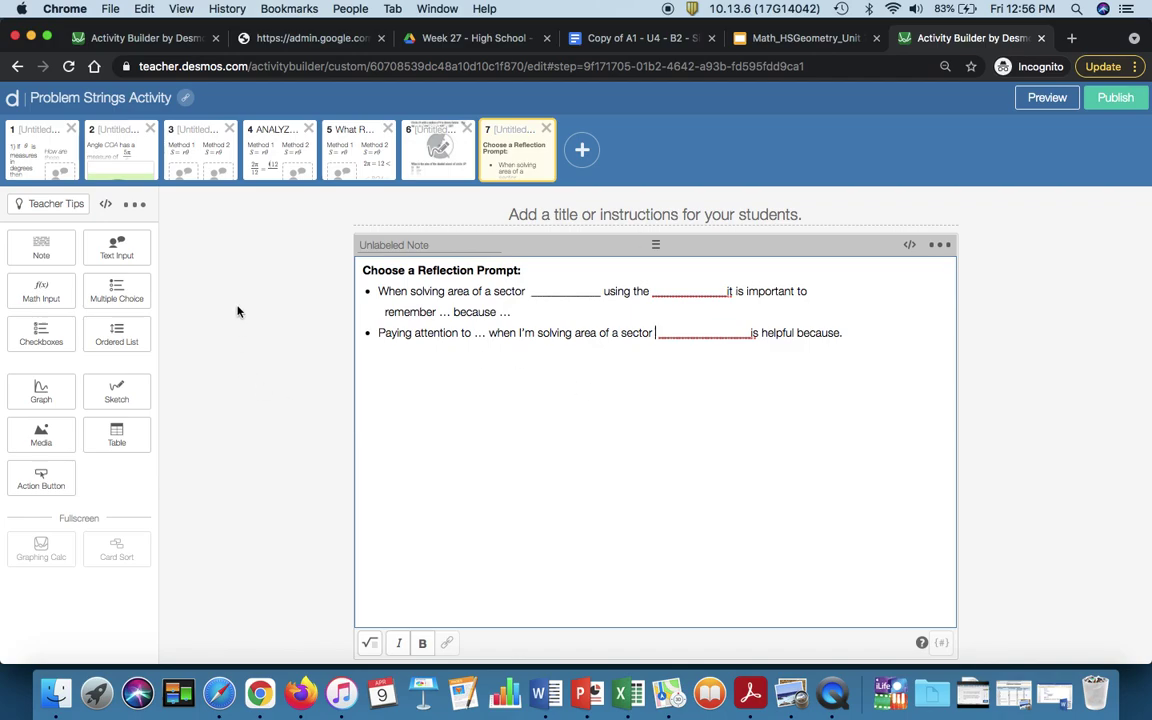
# Add a Text Input answer box under the prompts and delete the blank after 'sector' in the first prompt.
pyautogui.click(115, 244)
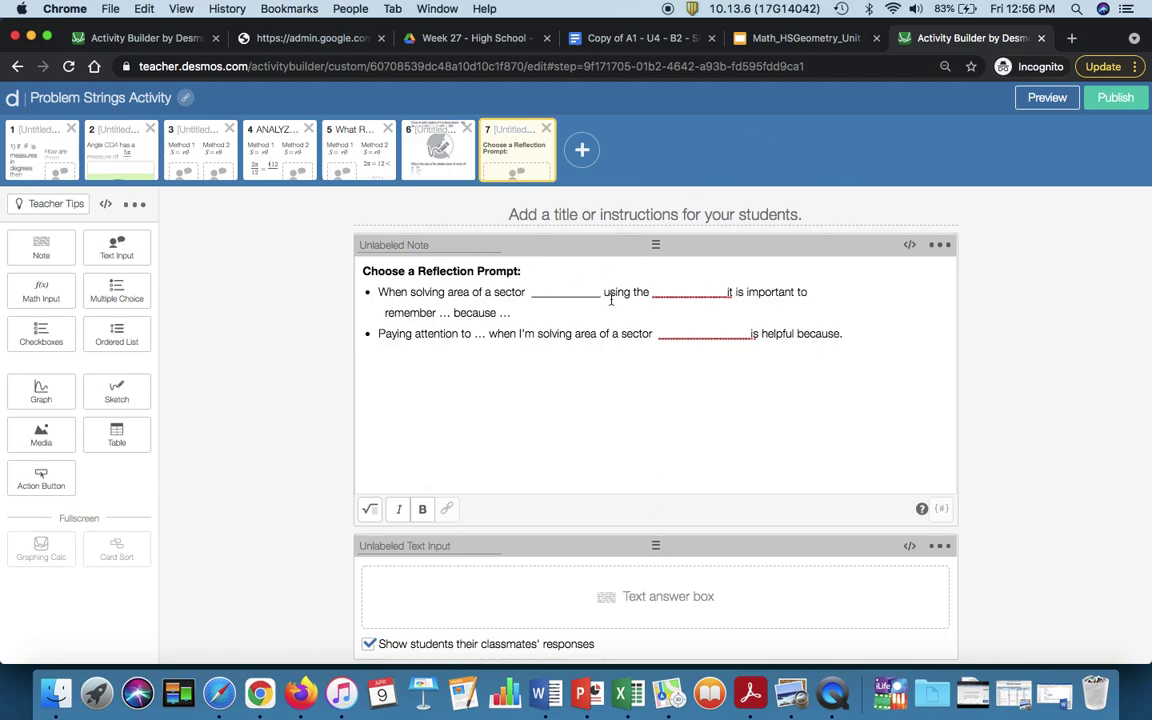
pyautogui.moveTo(604, 292); pyautogui.dragTo(529, 292)
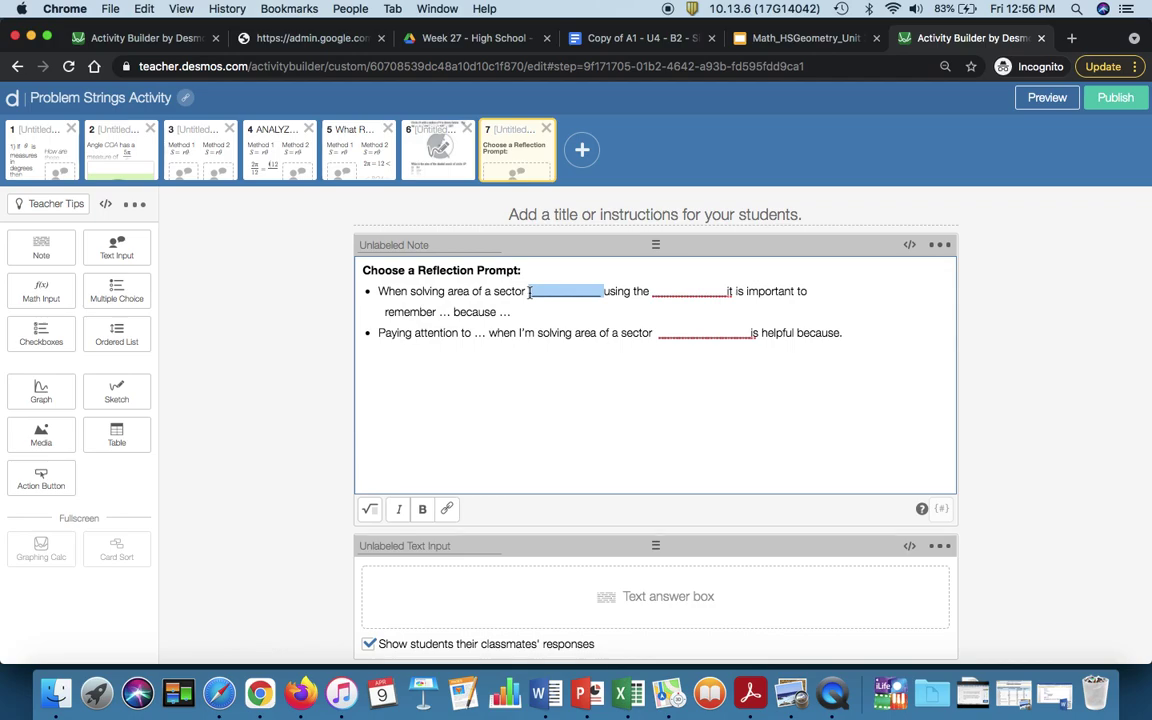
pyautogui.press('BackSpace')
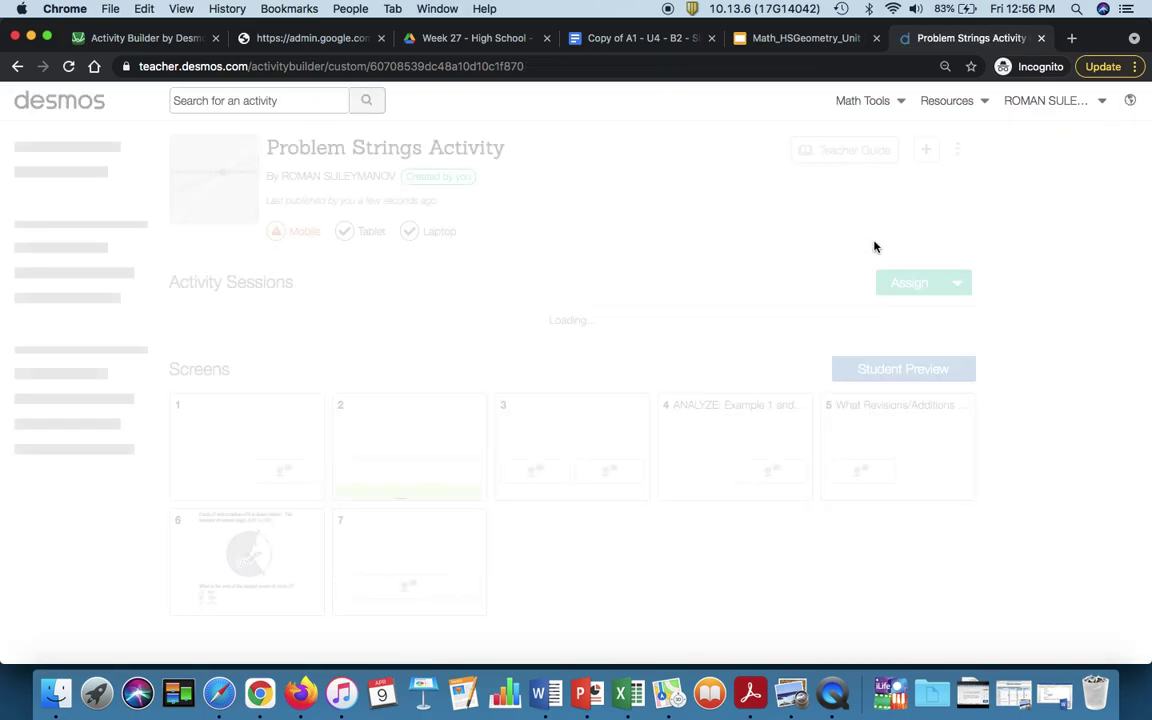
# Open the more-options menu on the published Problem Strings Activity's overview page.
pyautogui.click(958, 150)
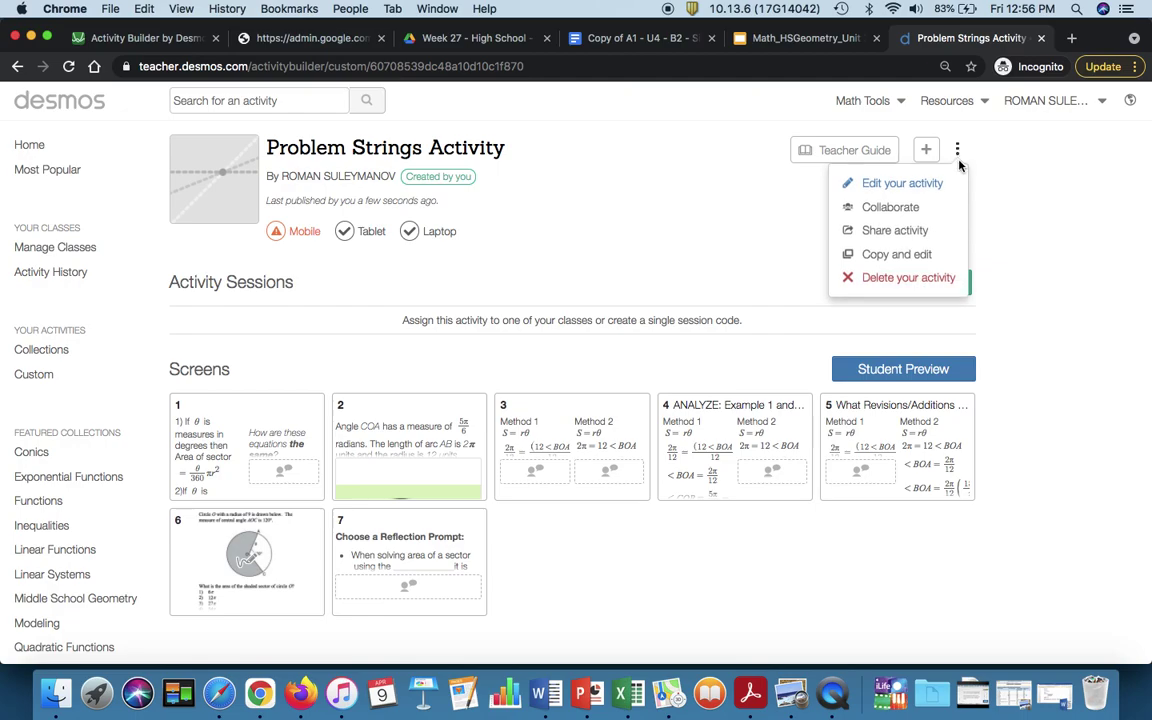